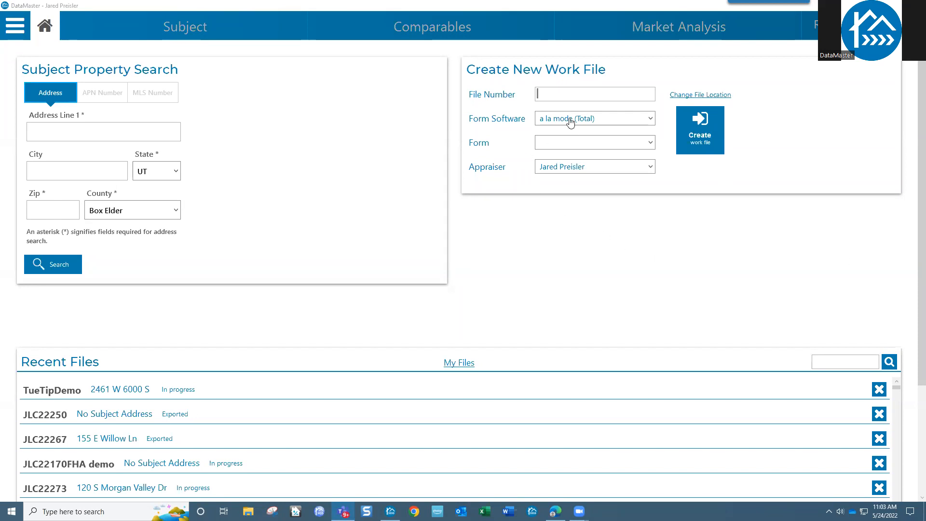
Step: Enter file number TuesTipDmo, correcting the typo, and choose the 1004 URAR - UAD form
click(560, 95)
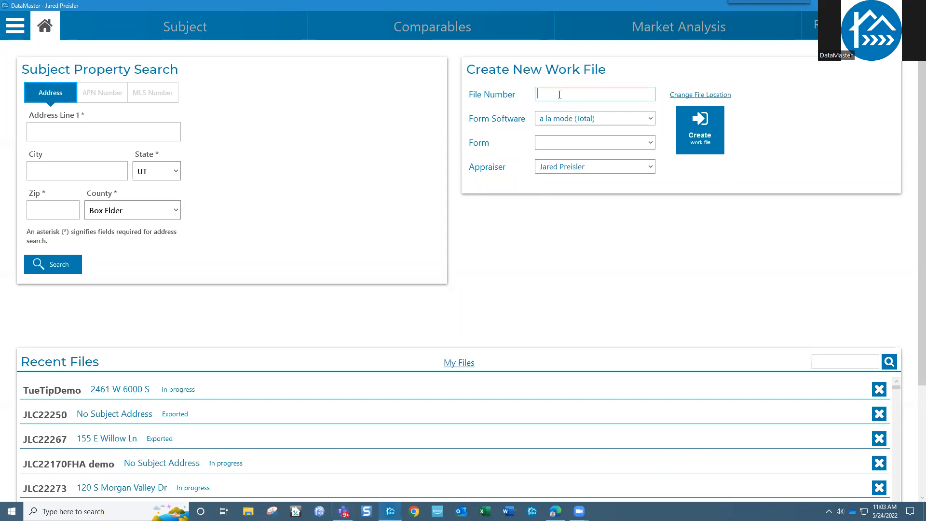
text(TesTipDmo)
key(Left)
key(Left)
key(Left)
key(Left)
key(Left)
key(Left)
key(Left)
key(BackSpace)
text(uy)
key(BackSpace)
text(e)
click(573, 144)
click(573, 160)
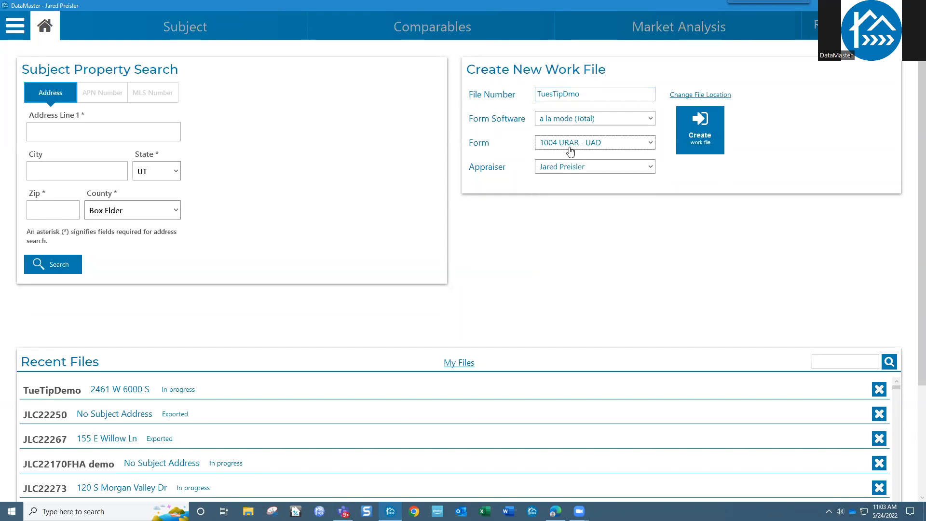
Step: Create the work file and fill the subject details from MLS listing 1805774
click(703, 135)
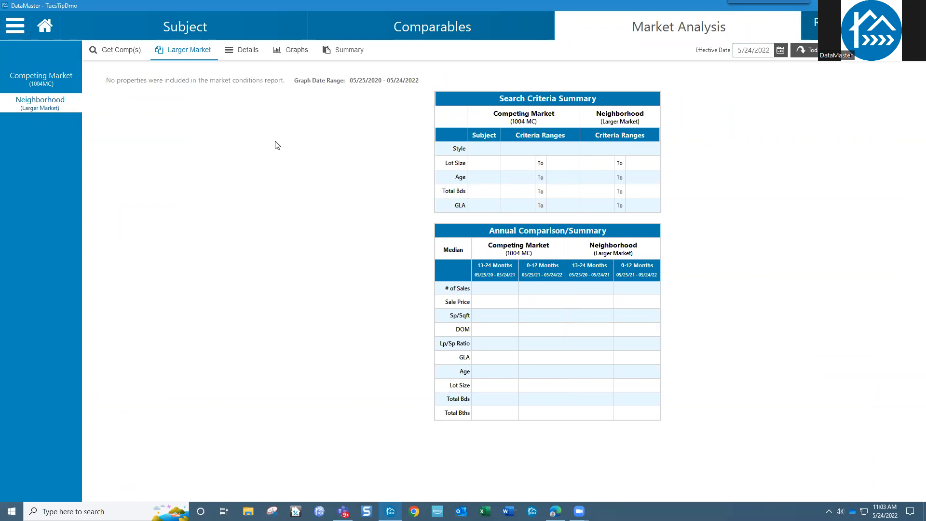
click(198, 30)
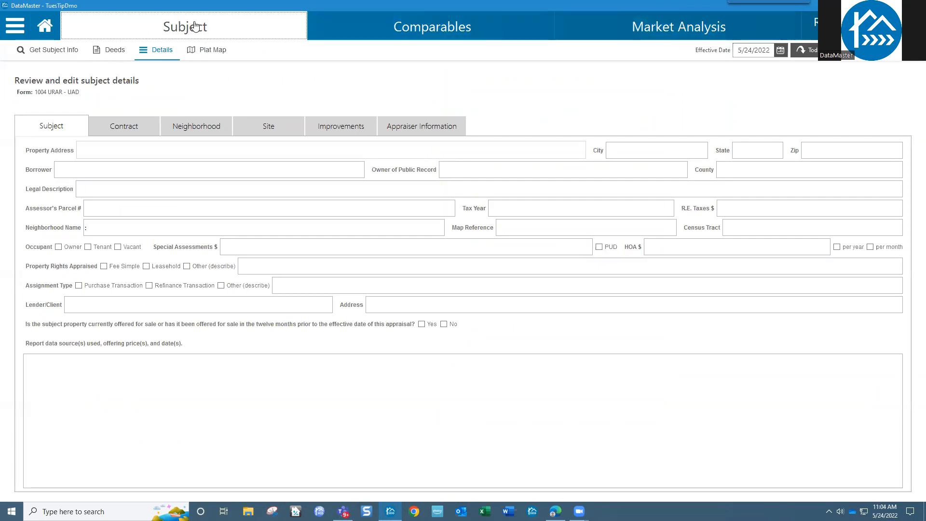
click(67, 49)
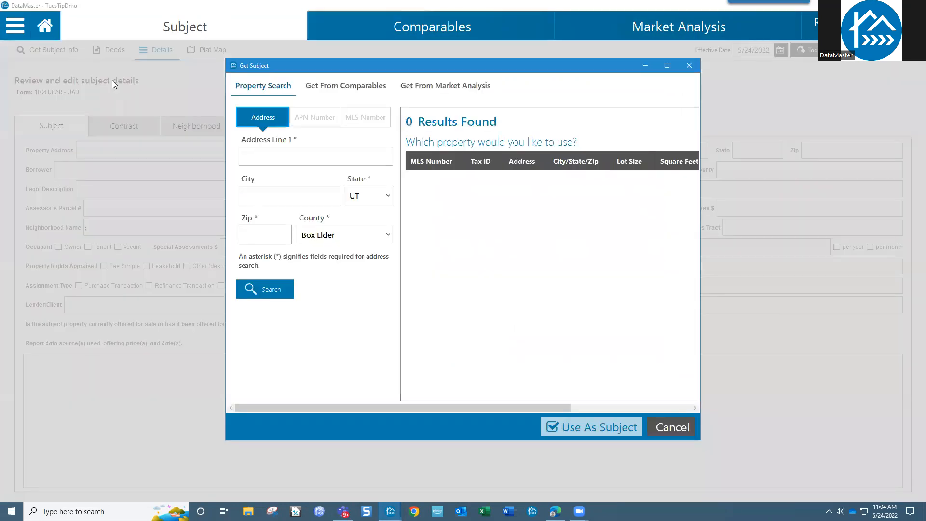
click(359, 124)
click(321, 154)
text(180577)
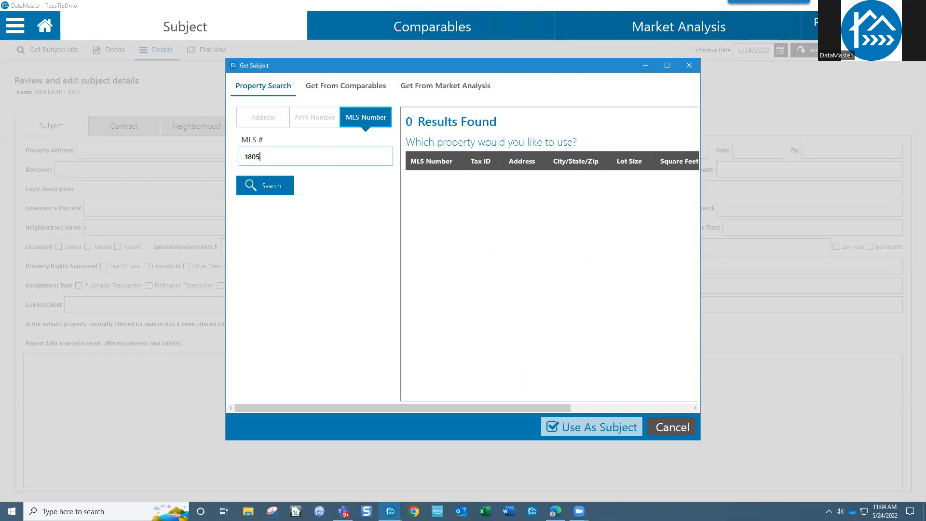
text(4)
click(263, 185)
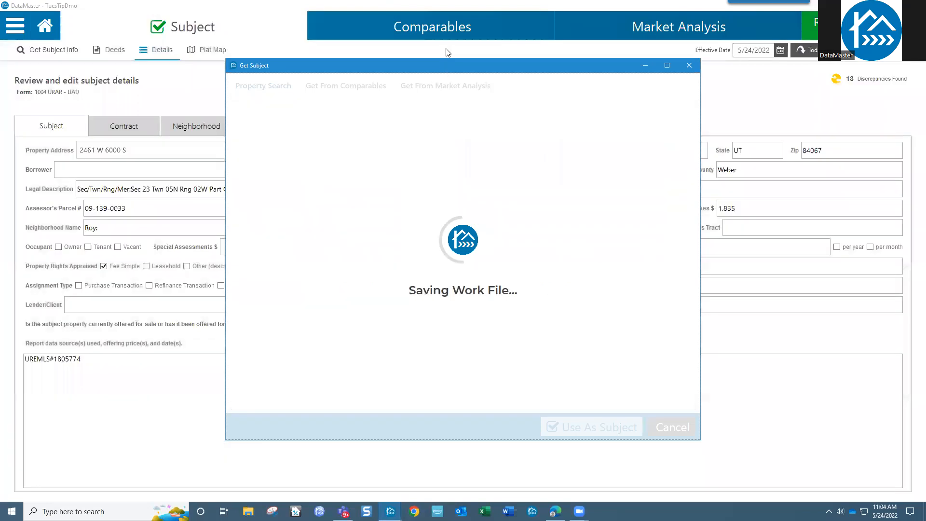
Step: Add comparables from the RoyDemoComps.wfr Utah Real Estate MLS file
click(445, 30)
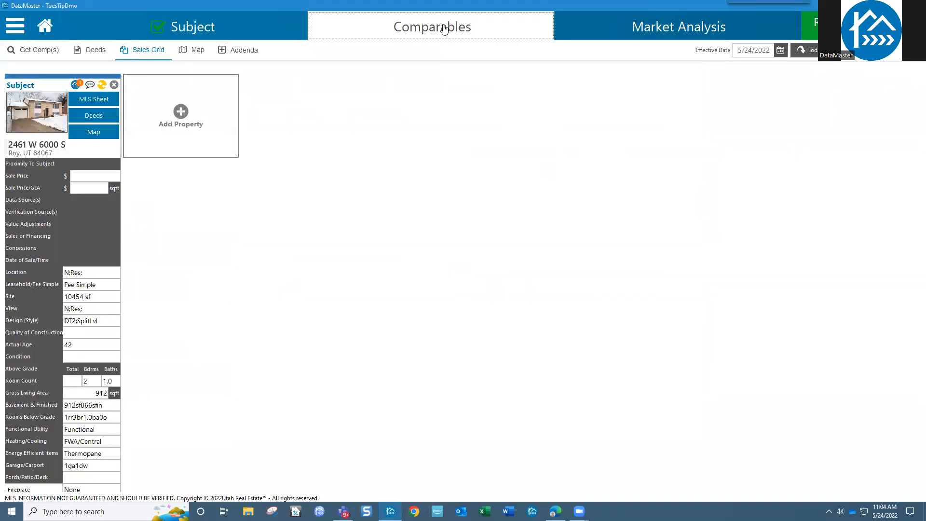
click(182, 114)
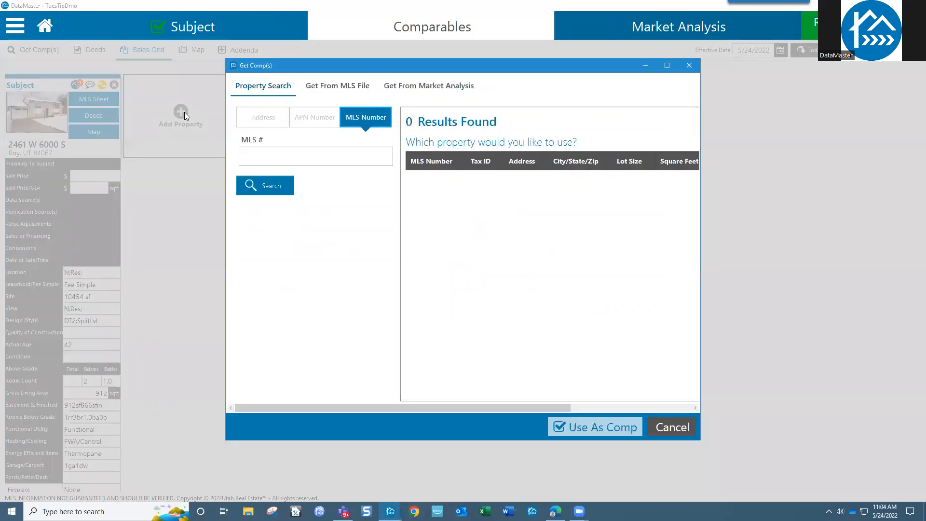
click(331, 89)
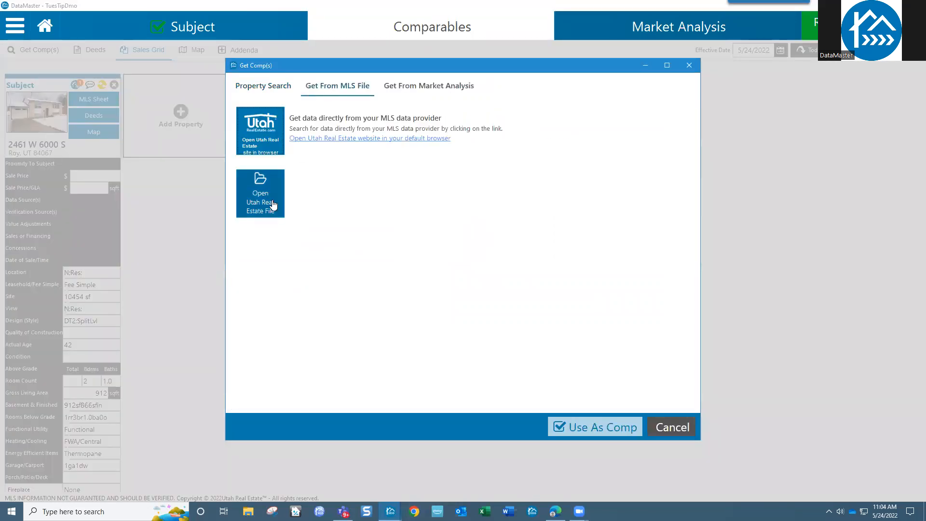
click(273, 199)
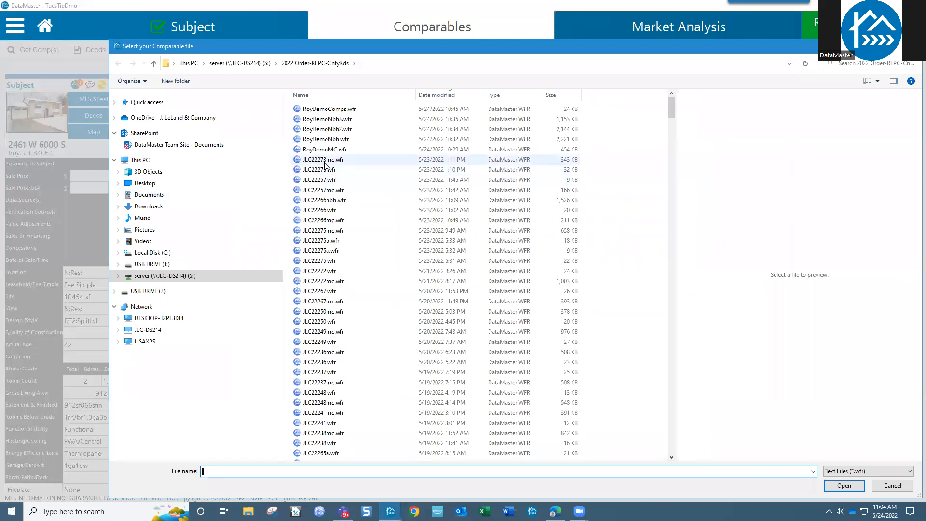
click(338, 111)
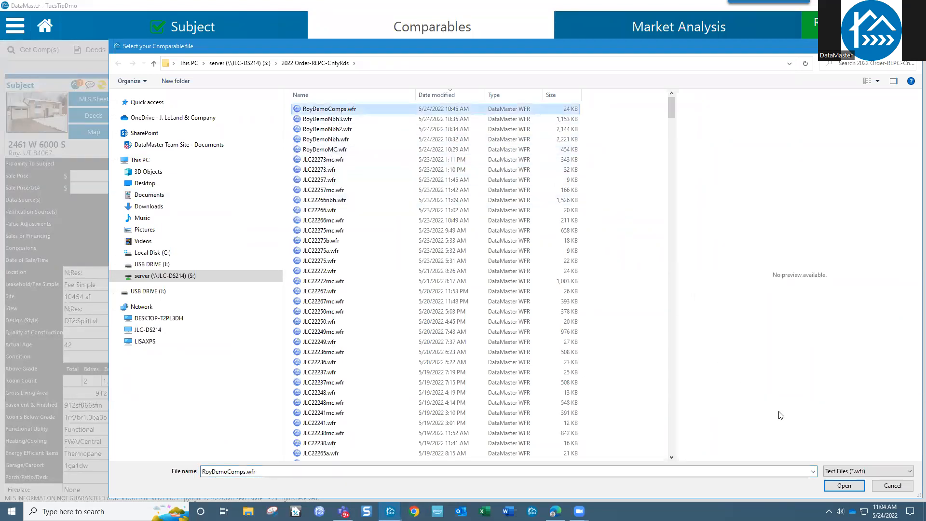
click(849, 487)
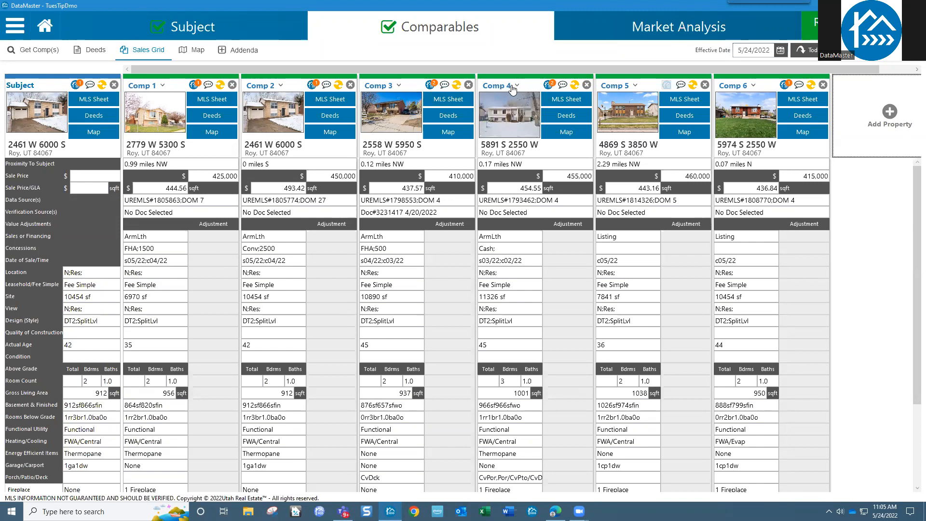
click(430, 86)
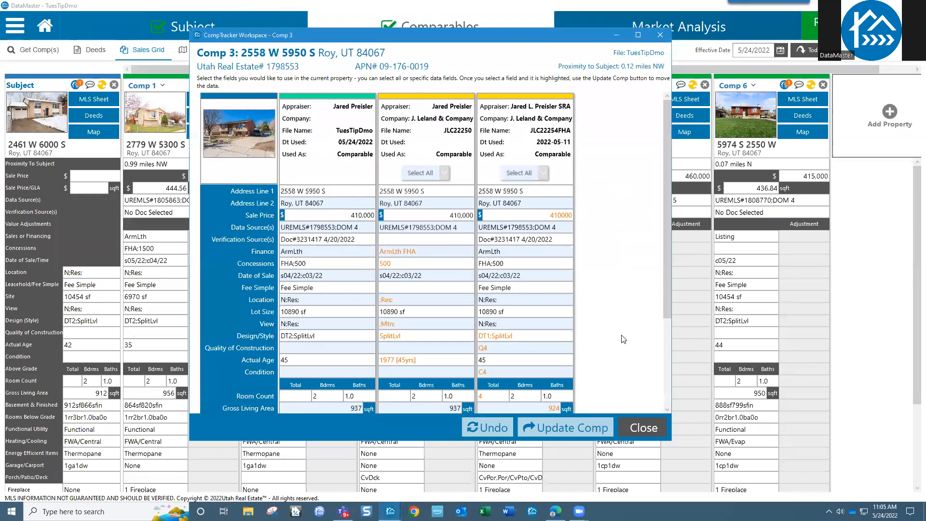
drag(500, 51, 466, 36)
click(524, 217)
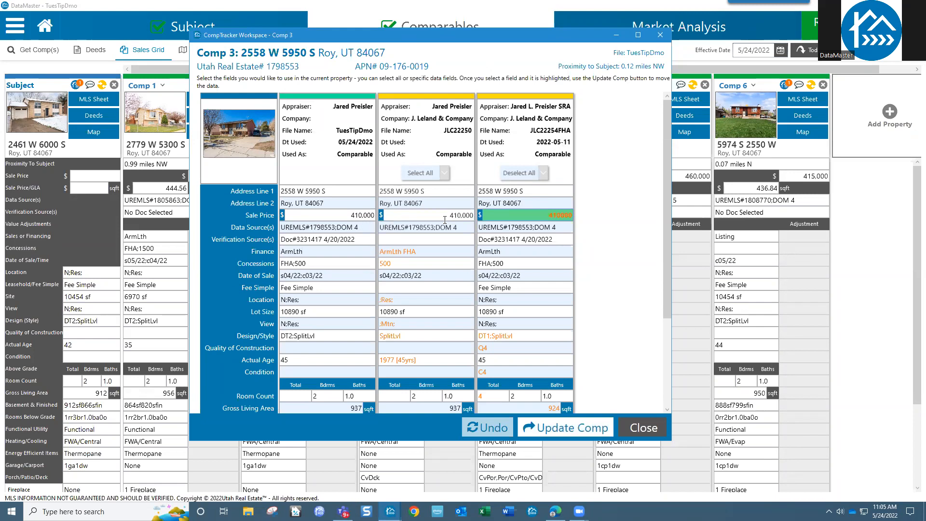
drag(667, 179, 663, 244)
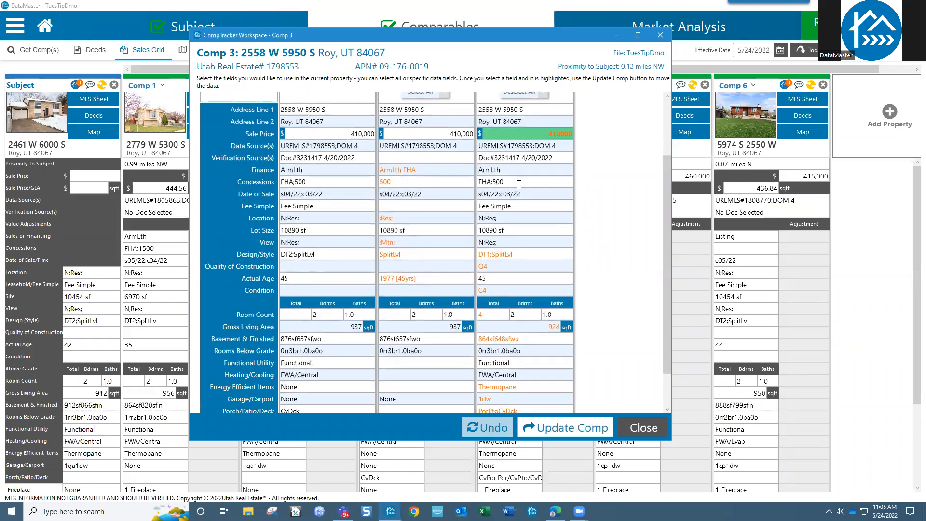
drag(666, 213, 662, 152)
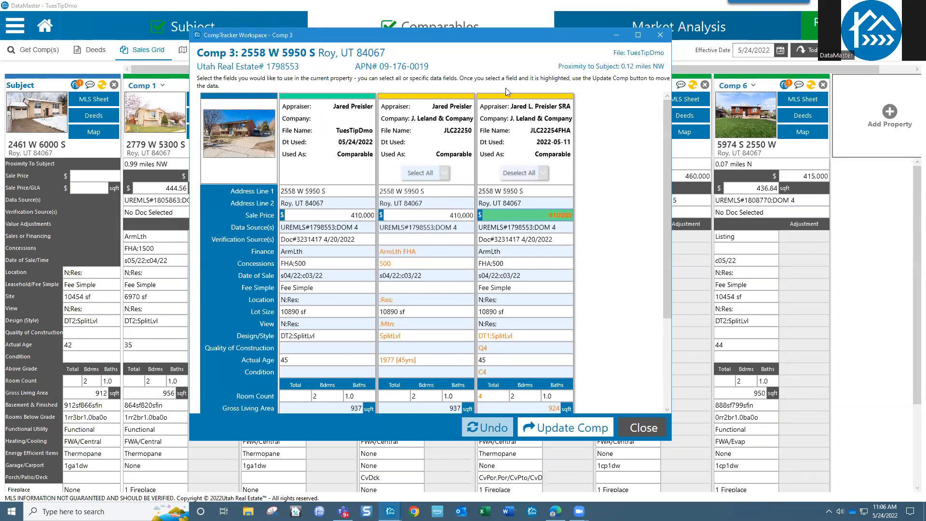
click(644, 429)
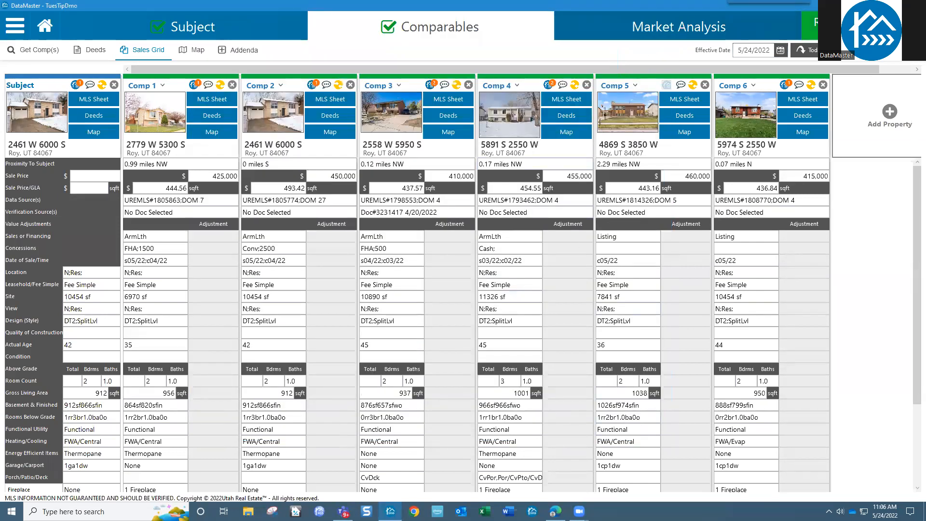
Step: Check the Review page, return to the home screen, and switch to the browser's MISMO upload page
click(831, 27)
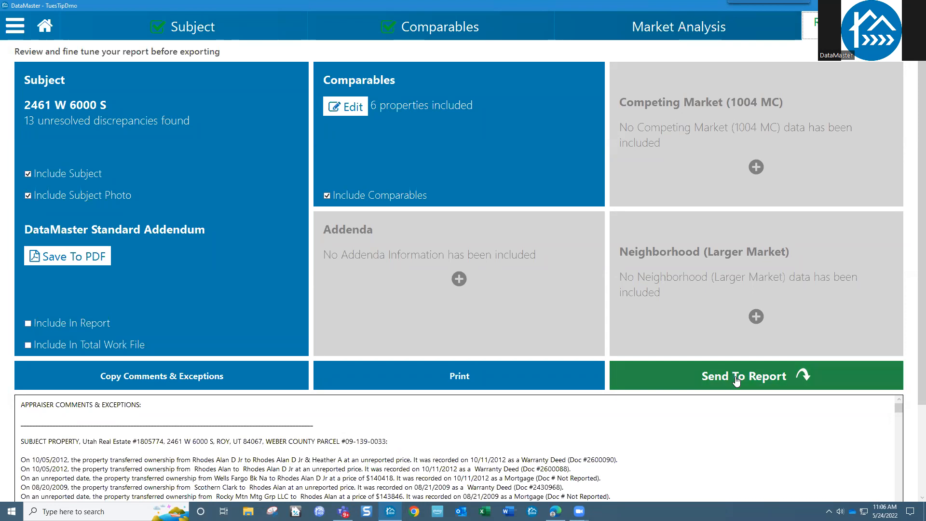
click(425, 35)
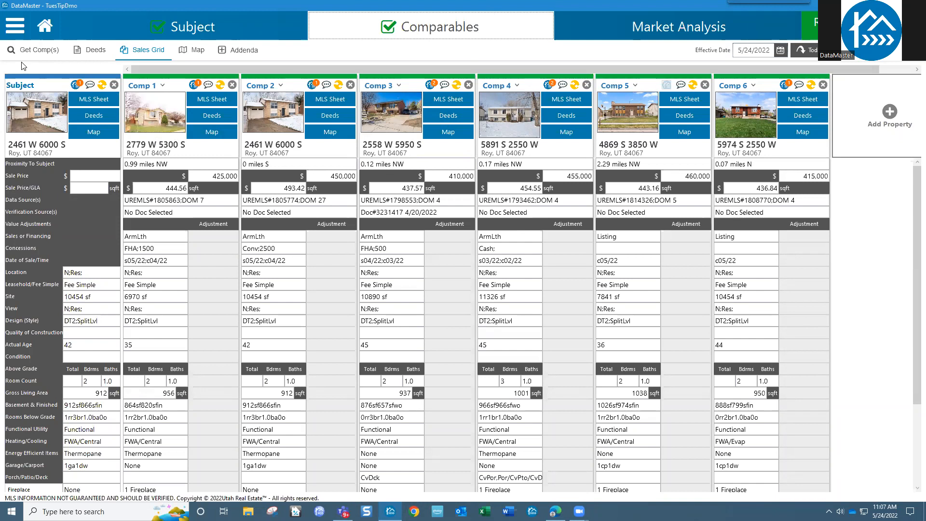
click(47, 30)
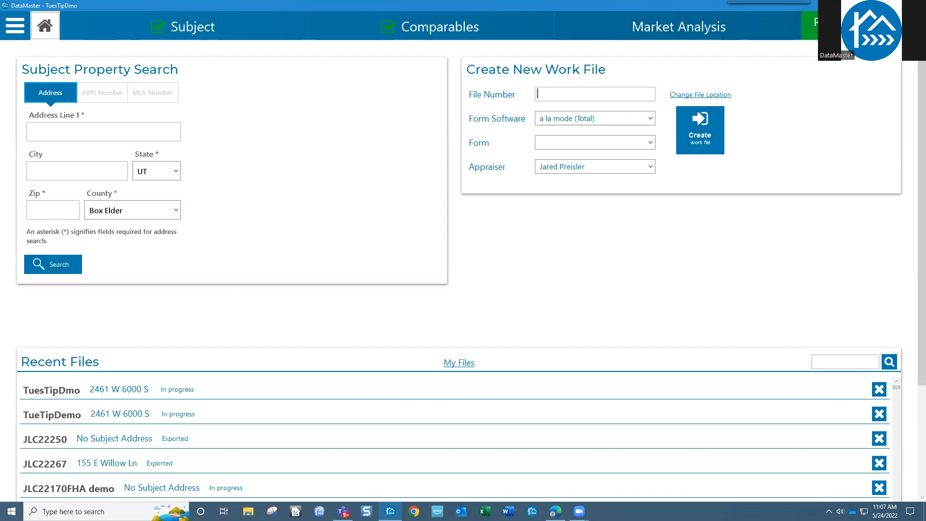
key(alt+Tab)
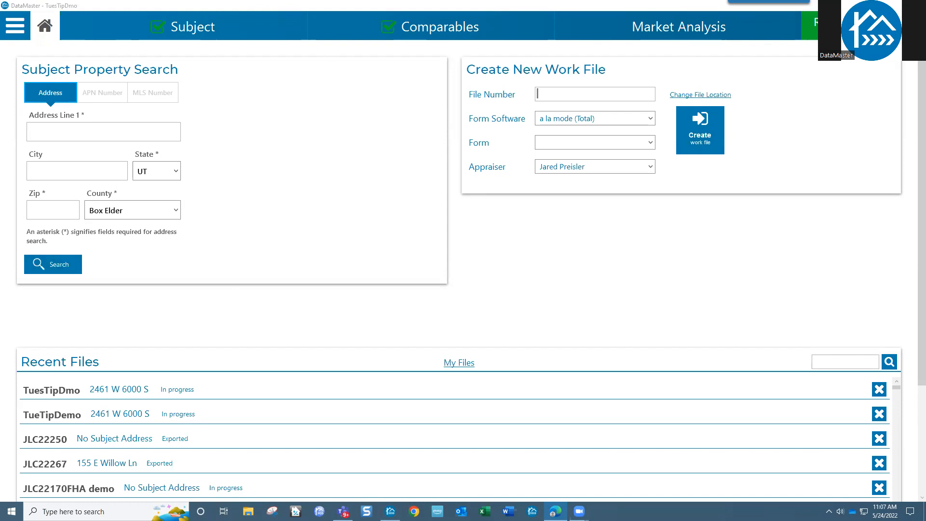
drag(483, 0, 483, 6)
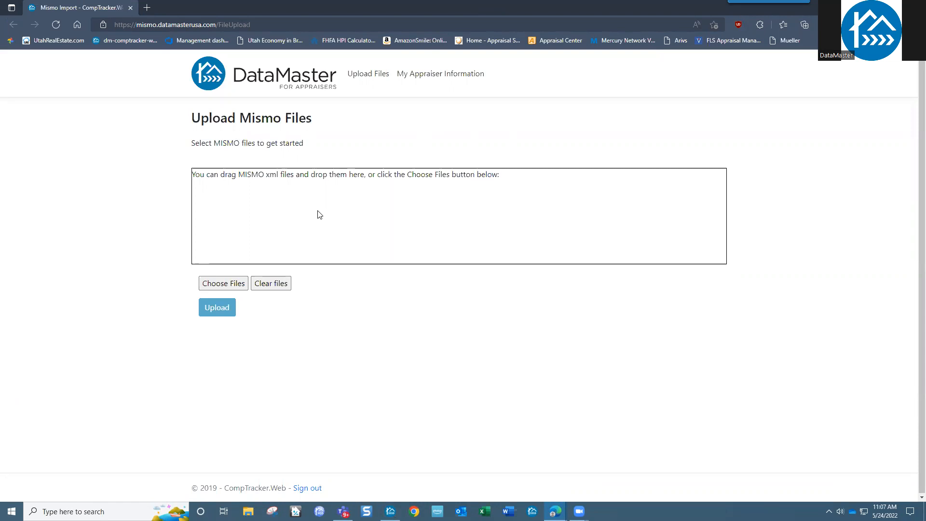
Step: Sign out and sign back in to the upload site with the login remembered
click(313, 491)
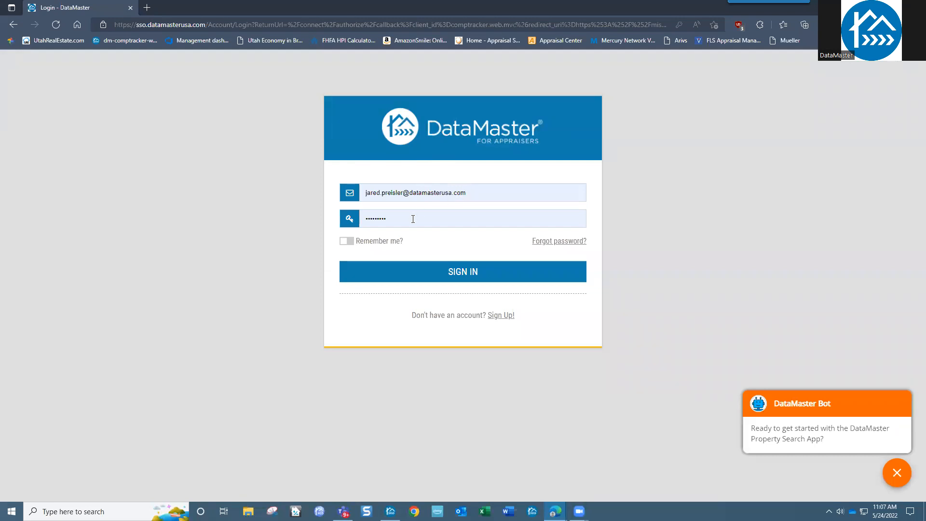
click(347, 242)
click(462, 283)
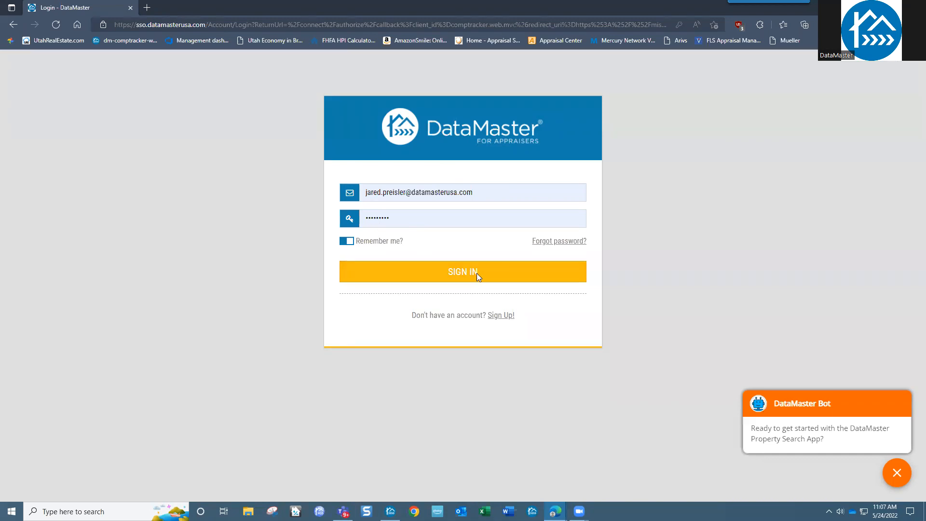
click(477, 274)
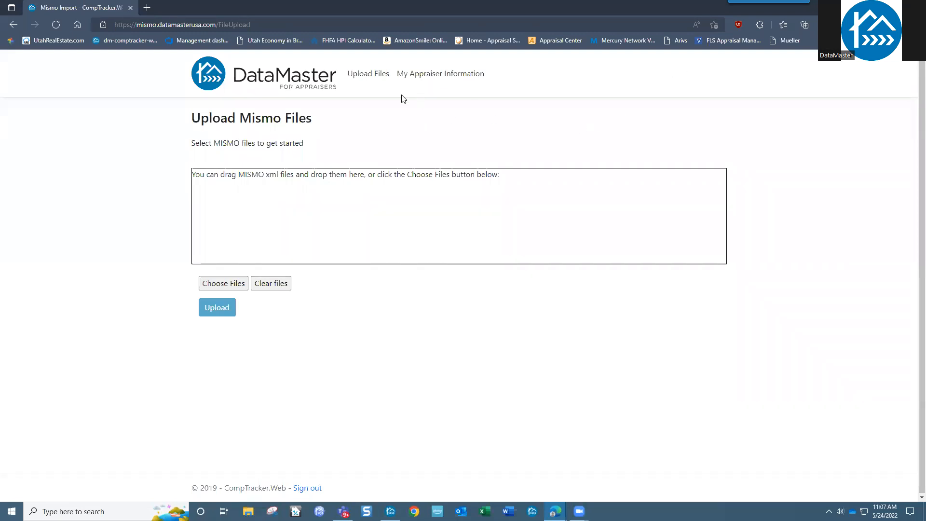
Step: Review My Appraiser Information, then return to the Upload Mismo Files page
click(365, 80)
click(423, 76)
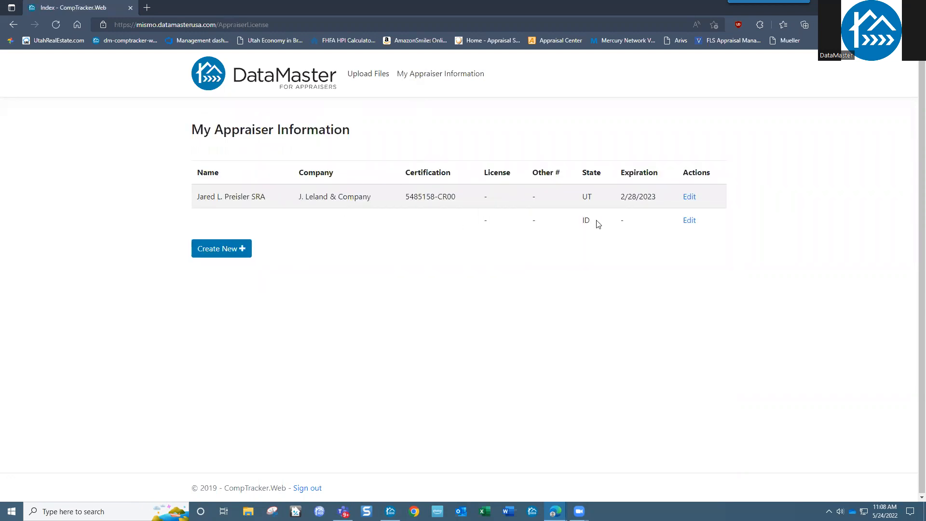
click(360, 80)
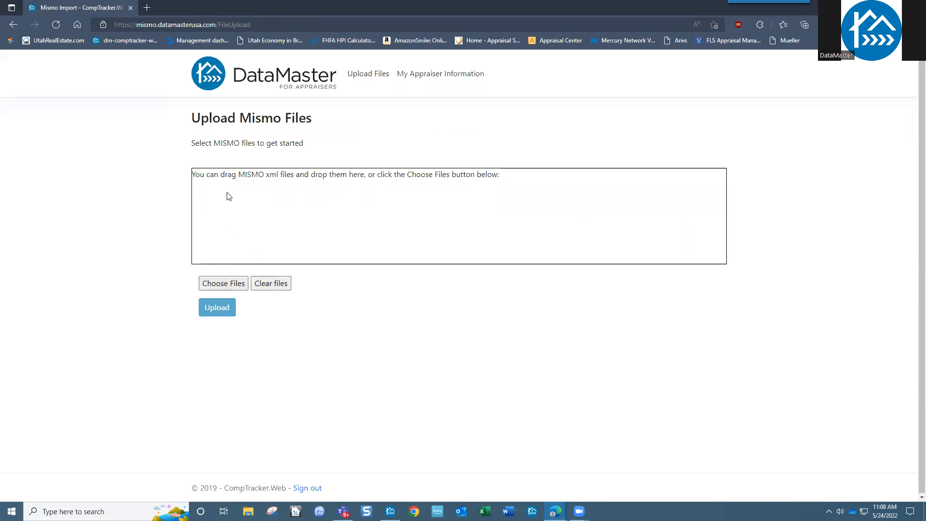
click(236, 288)
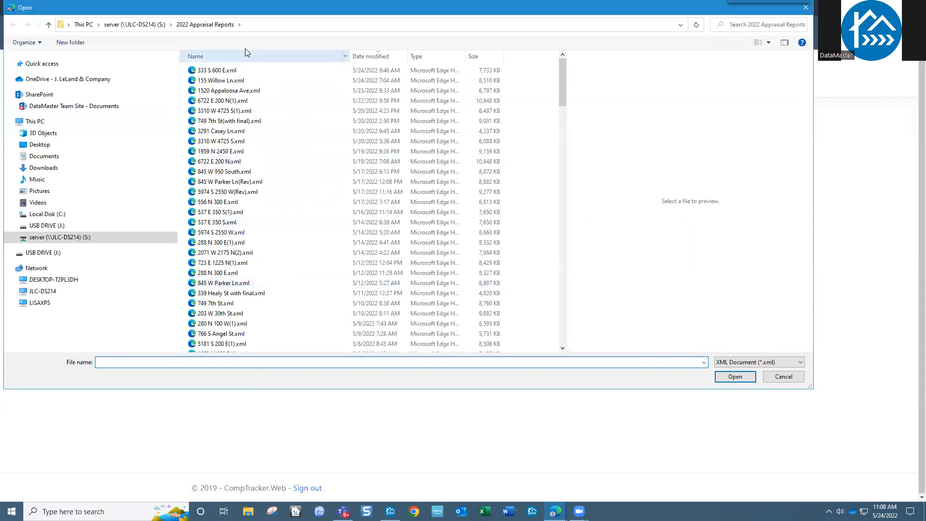
drag(250, 9, 314, 46)
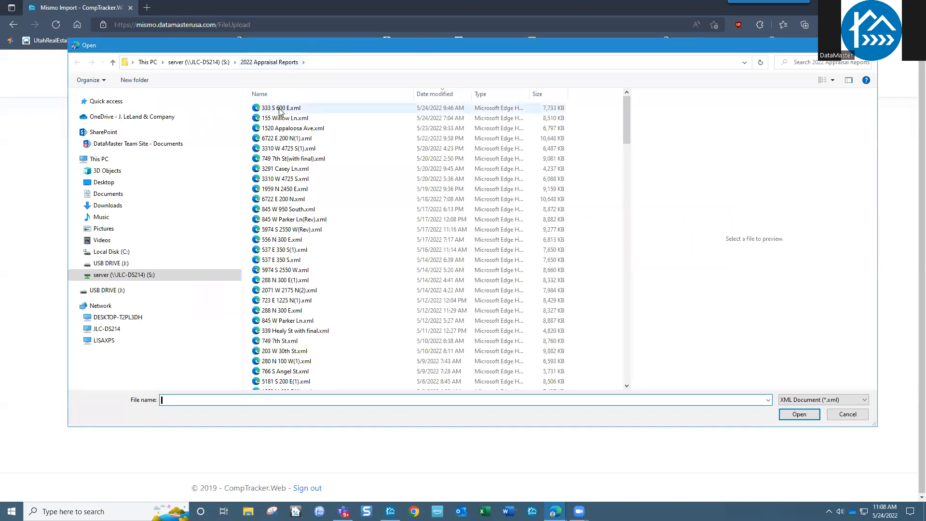
click(281, 109)
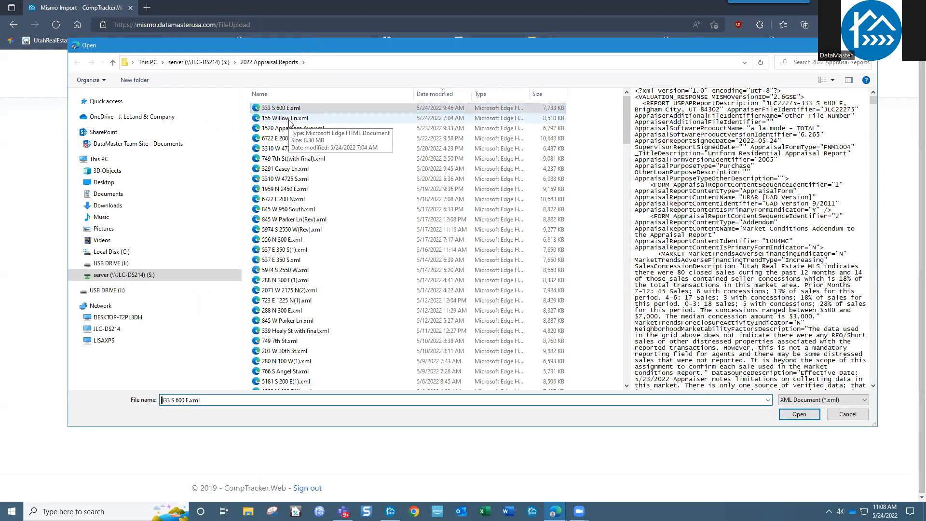
ctrl+click(289, 118)
ctrl+click(291, 129)
ctrl+click(291, 139)
ctrl+click(291, 148)
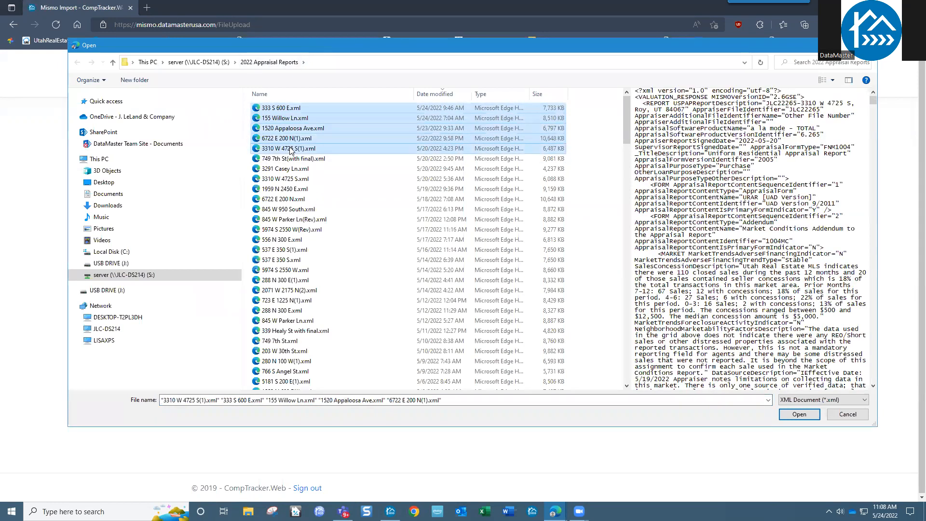
ctrl+click(291, 149)
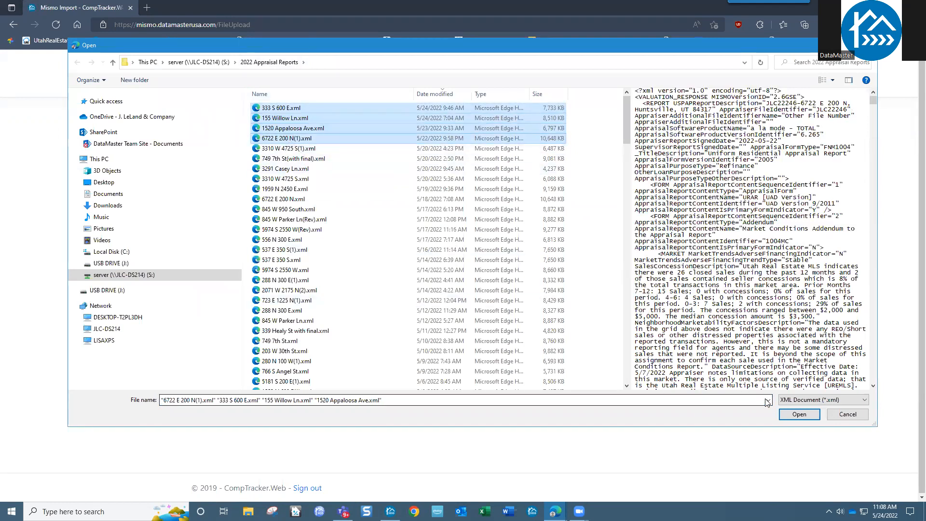
drag(624, 114, 626, 96)
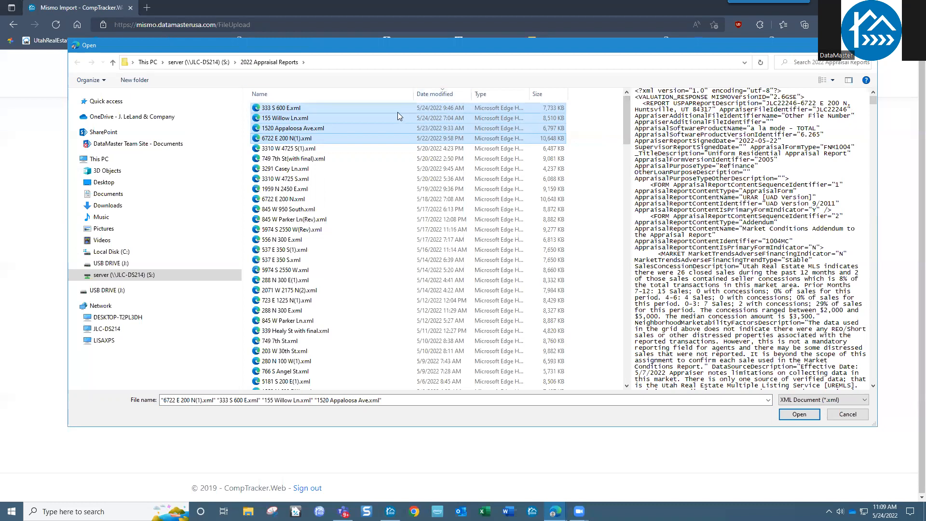
click(815, 416)
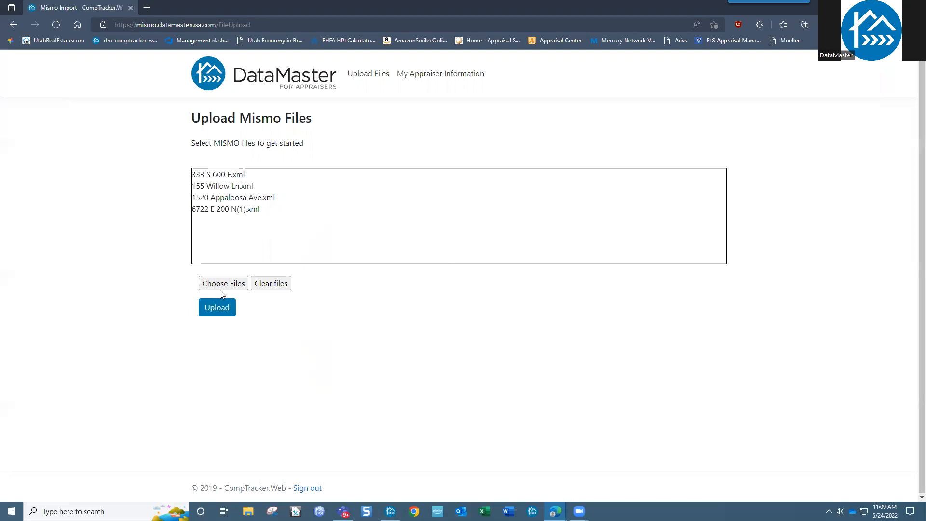
Step: Upload the four selected Mismo XML files
click(213, 311)
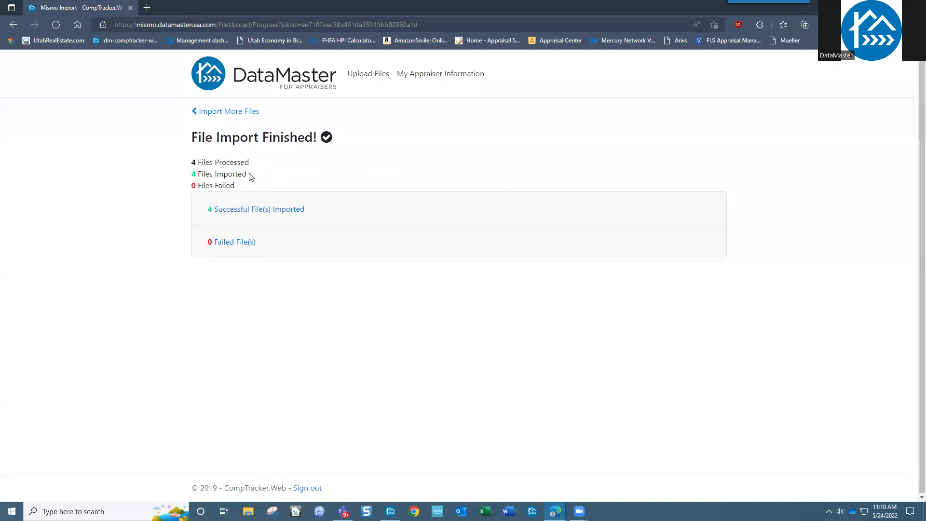
click(262, 213)
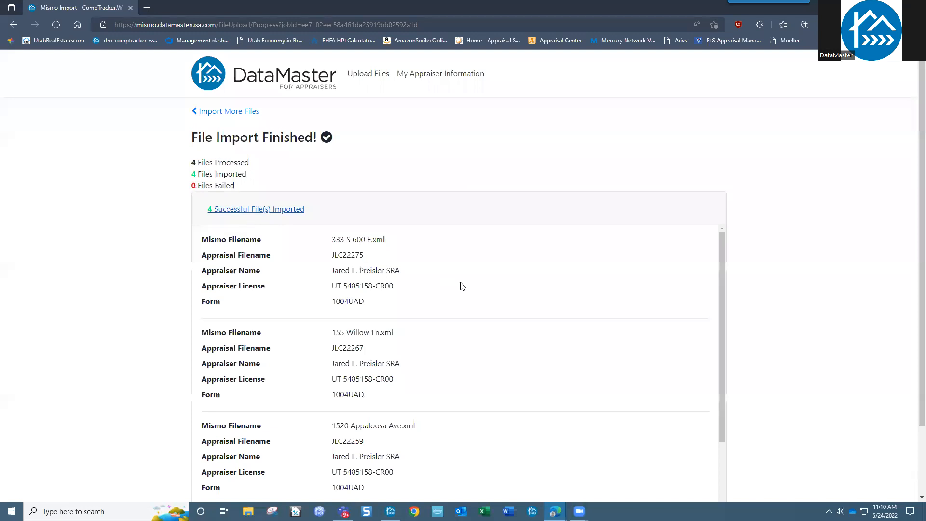
drag(721, 259, 717, 346)
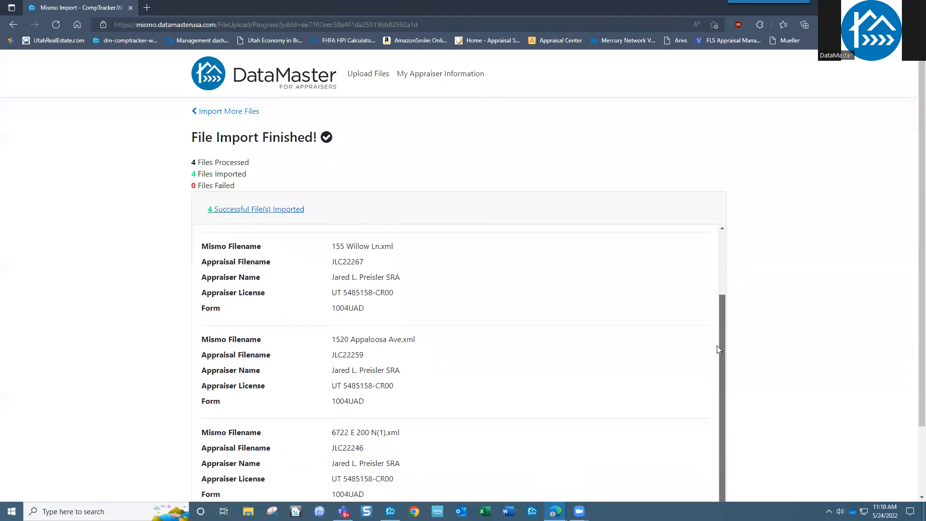
drag(332, 339, 389, 386)
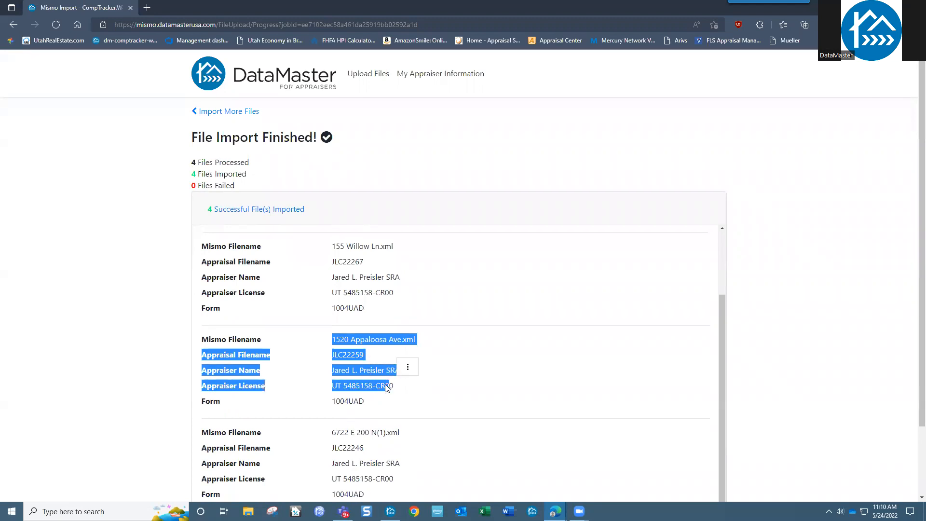
click(386, 402)
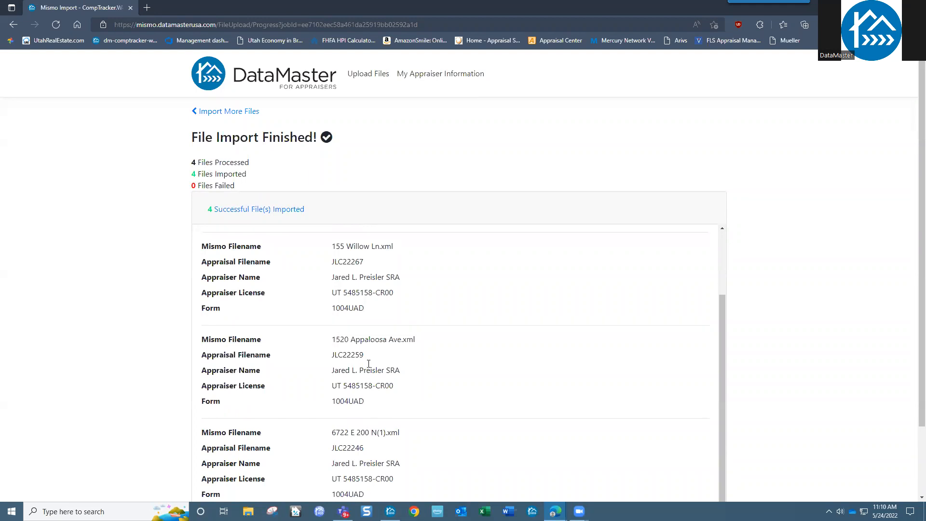
scroll(369, 363, down, 1)
scroll(370, 362, up, 1)
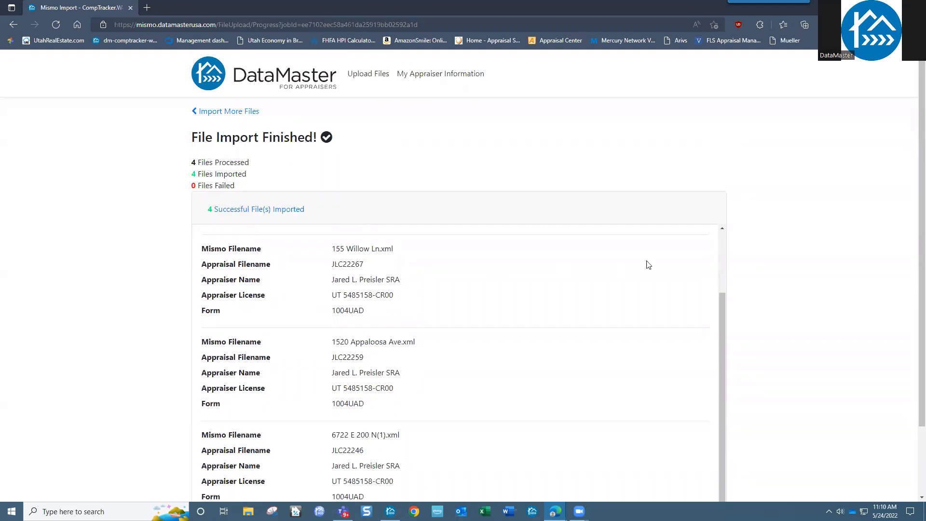
Step: Confirm the failed-files list is empty, then move the browser aside to reveal DataMaster
click(271, 215)
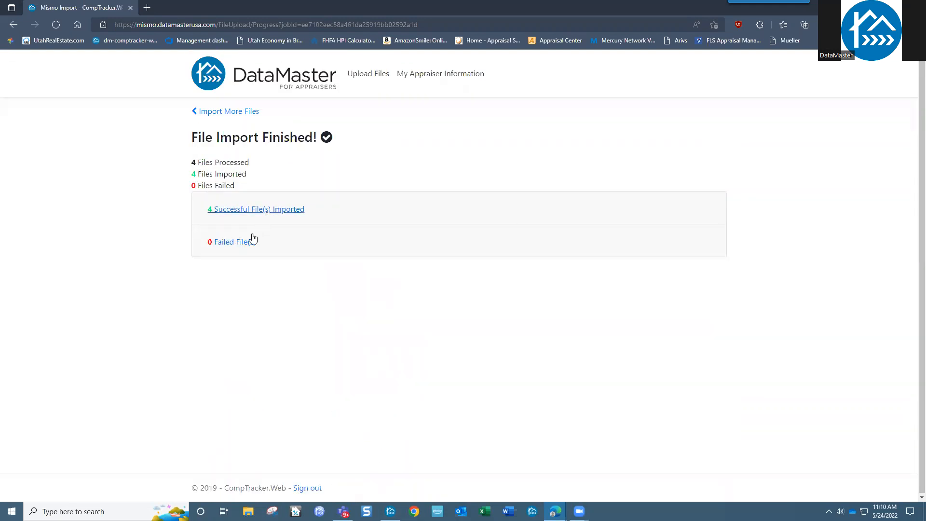
click(238, 246)
scroll(577, 294, down, 2)
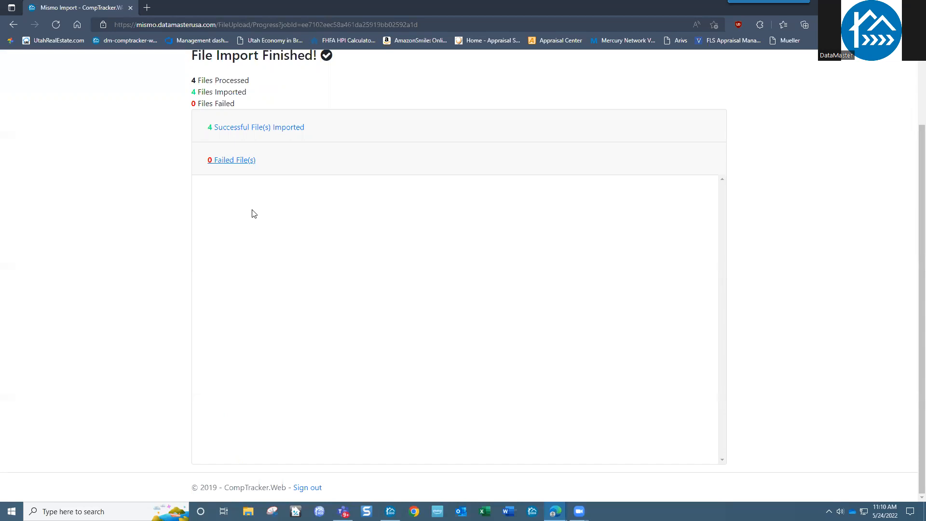
scroll(255, 214, up, 1)
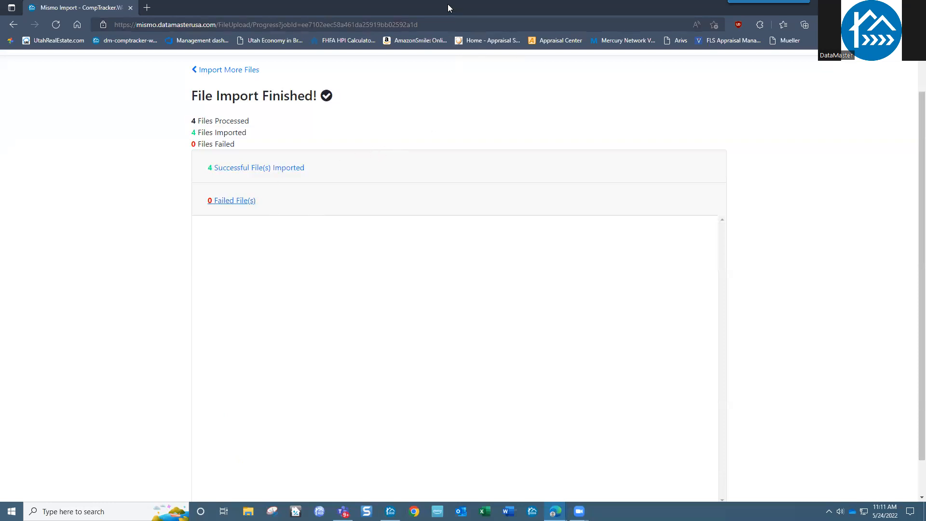
drag(440, 6, 440, 0)
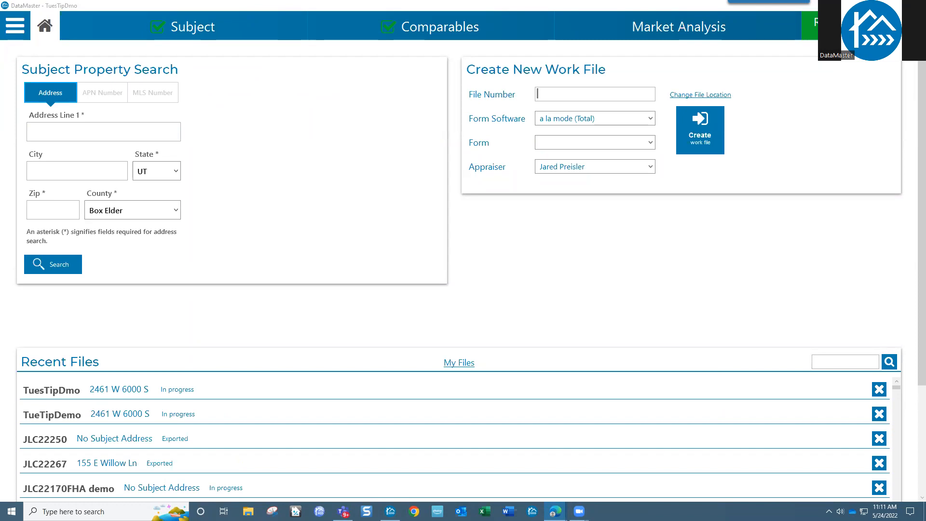
Step: Return to the Comparables sales grid via the Review page and select Comp 3's quality field
click(460, 27)
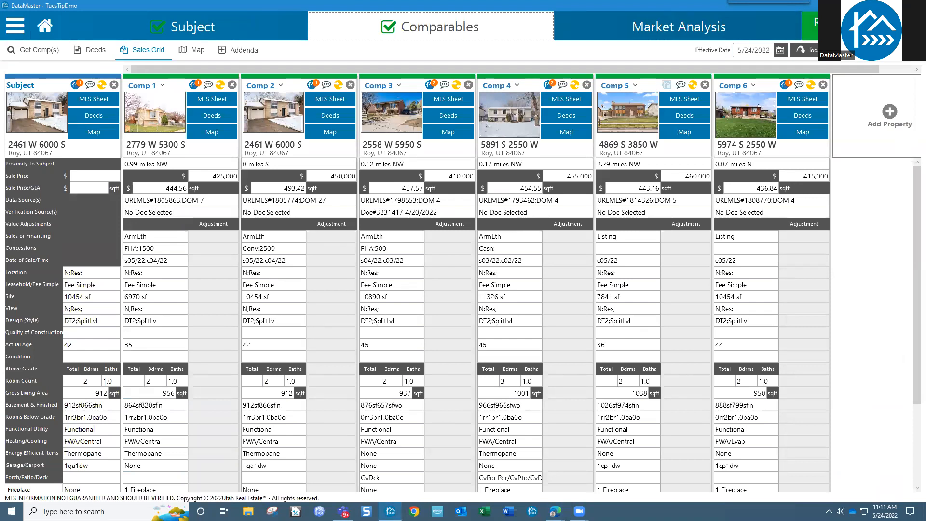
click(858, 34)
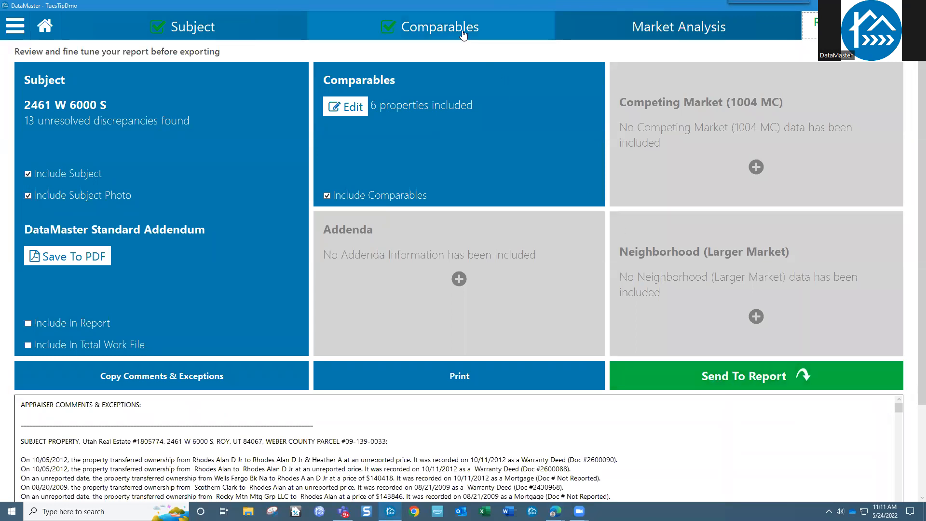
click(463, 35)
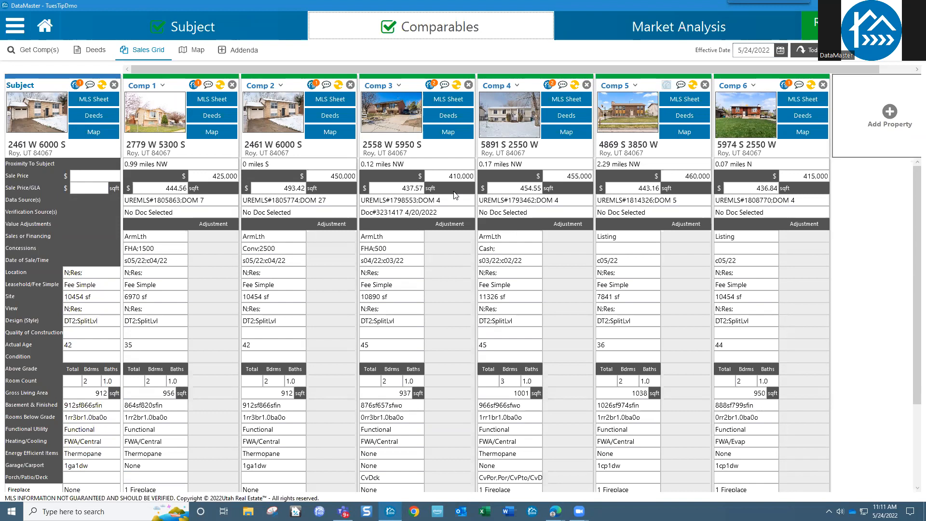
click(405, 331)
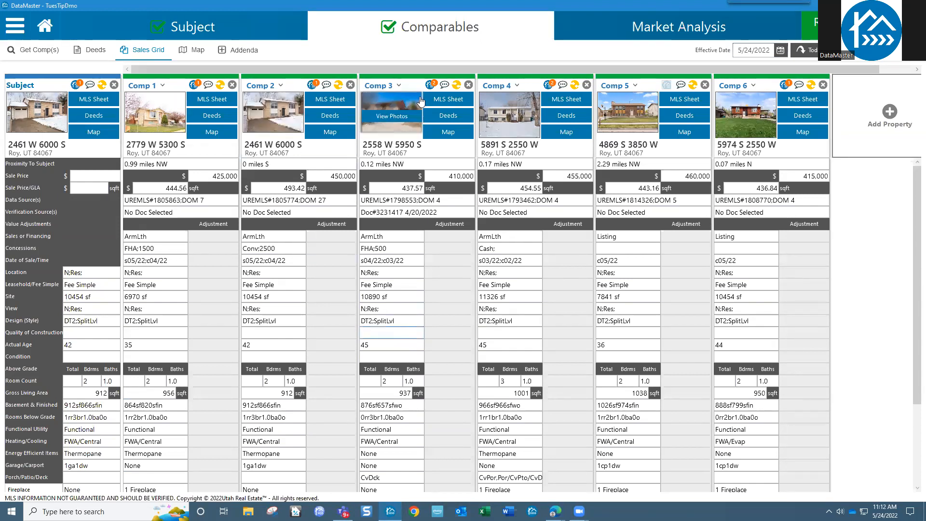
Step: Open Comp 3's CompTracker workspace and review its records, including the 1977 actual age
click(431, 86)
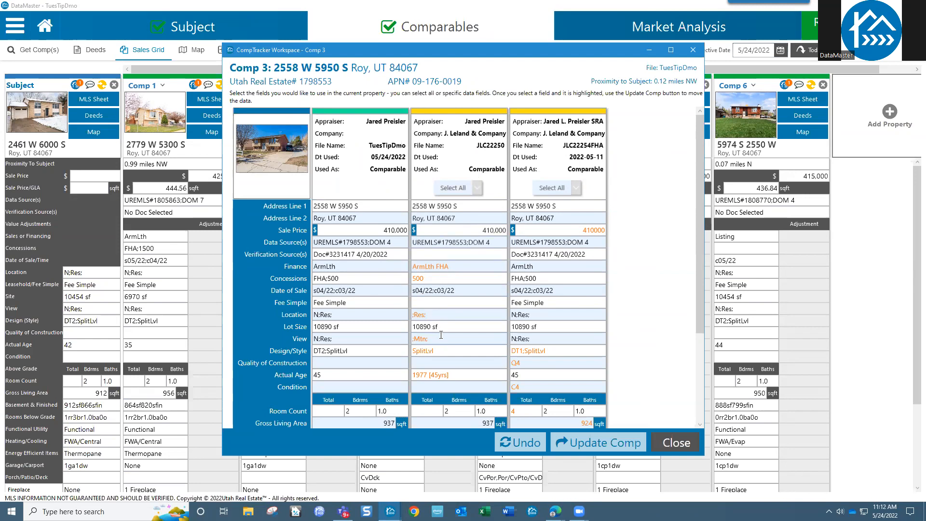
scroll(441, 335, down, 3)
click(458, 249)
drag(456, 248, 413, 250)
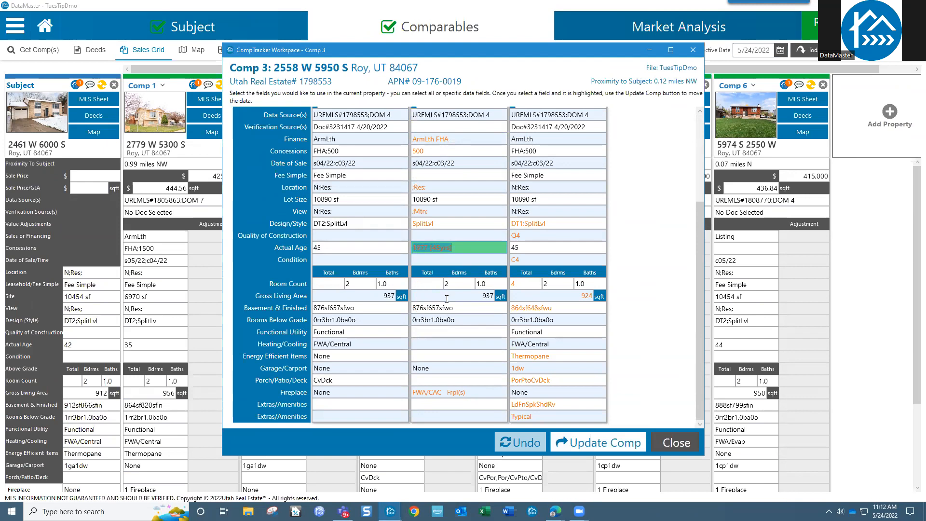
scroll(462, 319, up, 3)
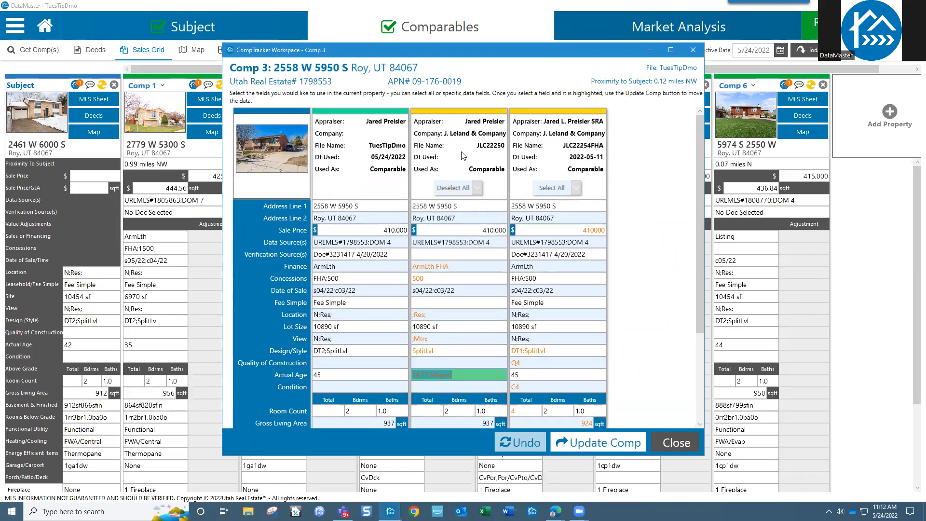
scroll(464, 249, down, 5)
scroll(466, 226, up, 5)
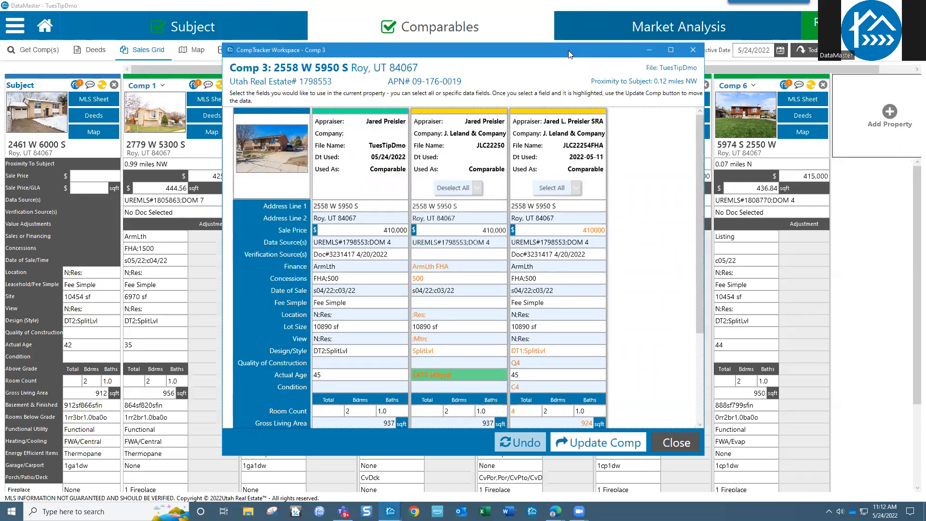
drag(569, 50, 551, 34)
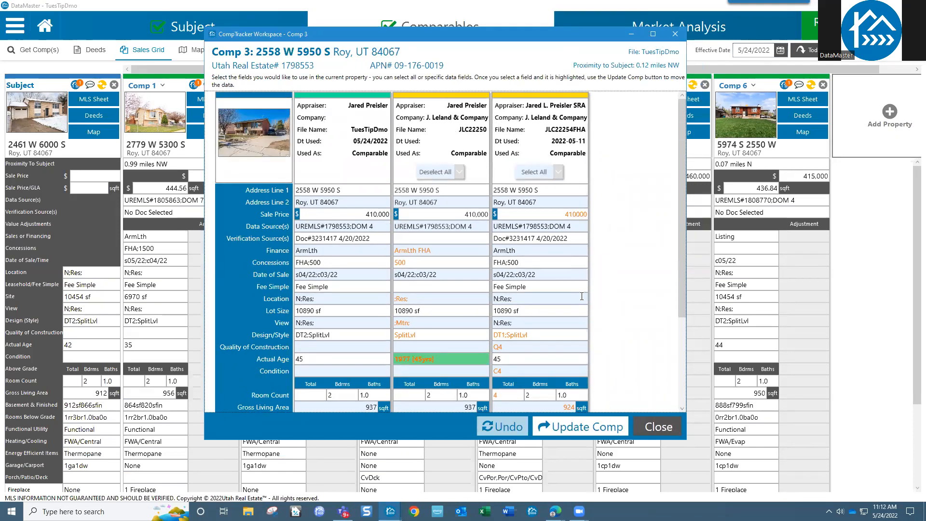
Step: Update Comp 3 with all JLC22254FHA fields, including data and verification sources, then close the workspace
click(477, 355)
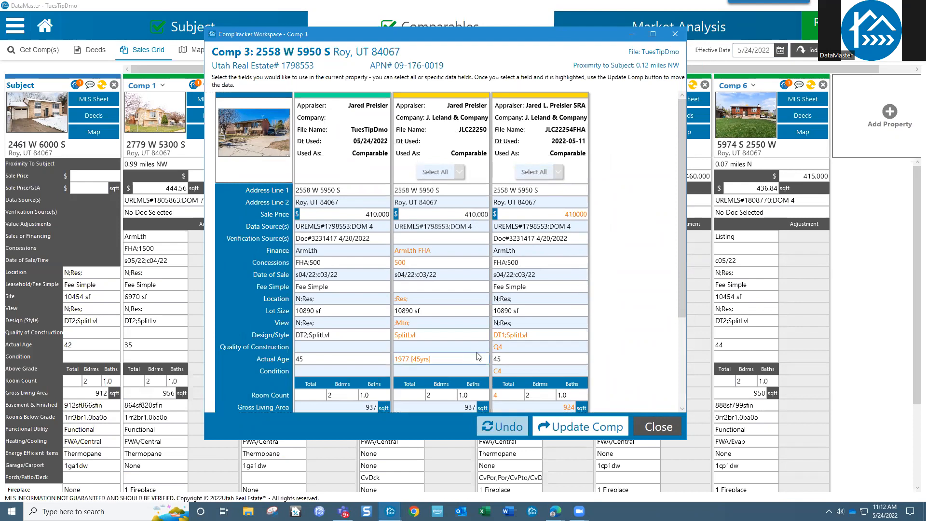
click(543, 173)
click(549, 228)
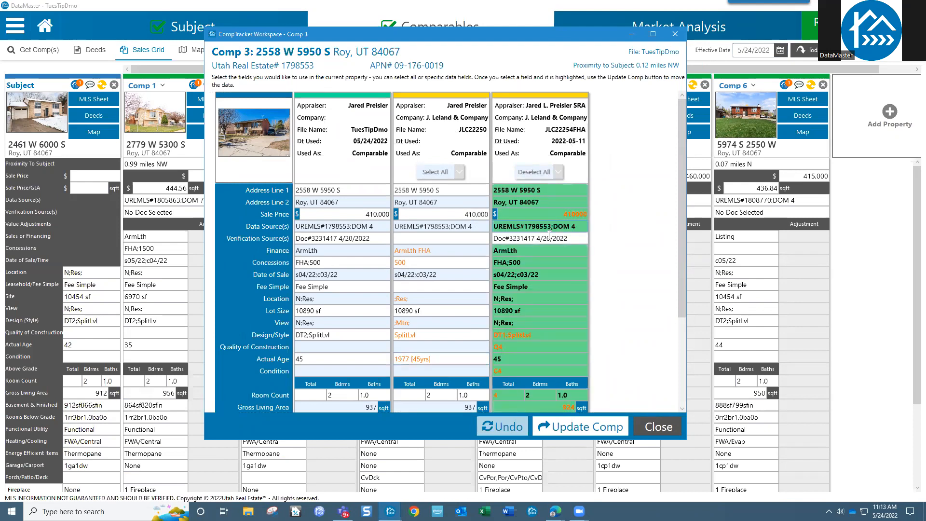
click(549, 241)
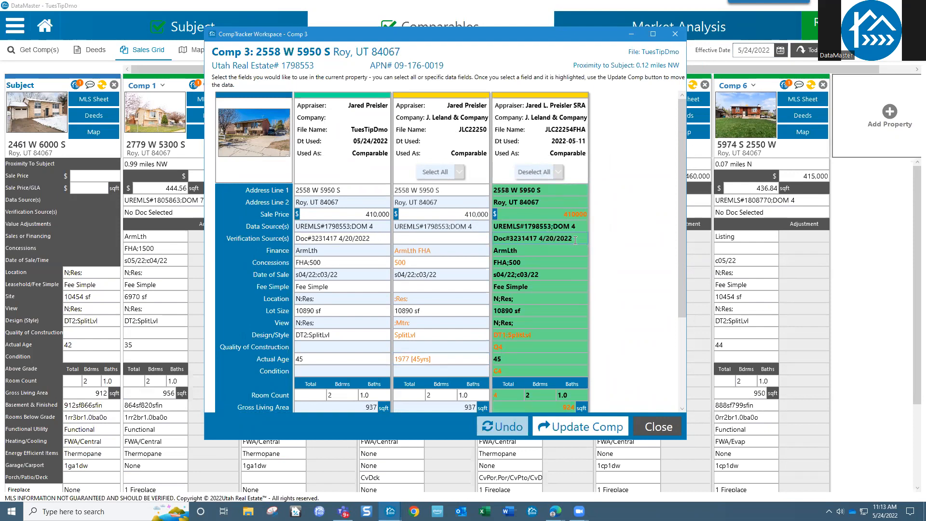
scroll(575, 240, down, 3)
click(575, 431)
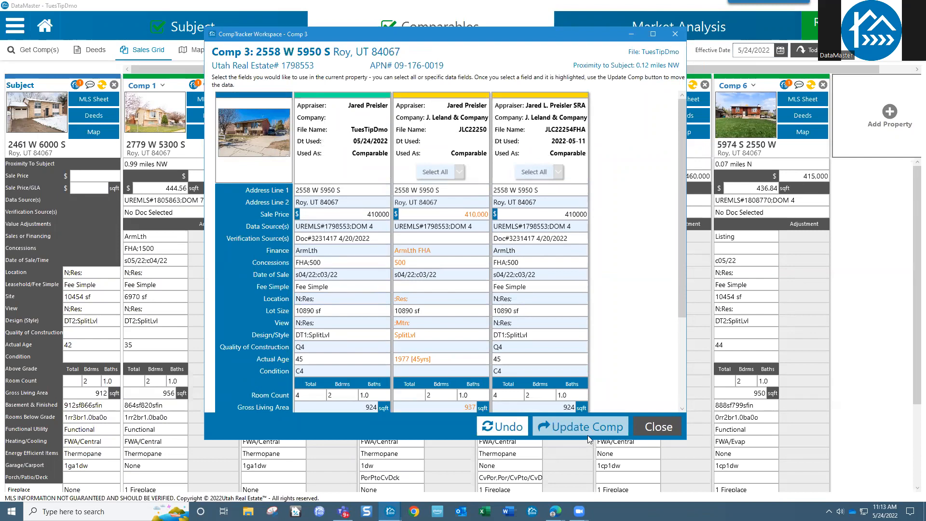
click(658, 427)
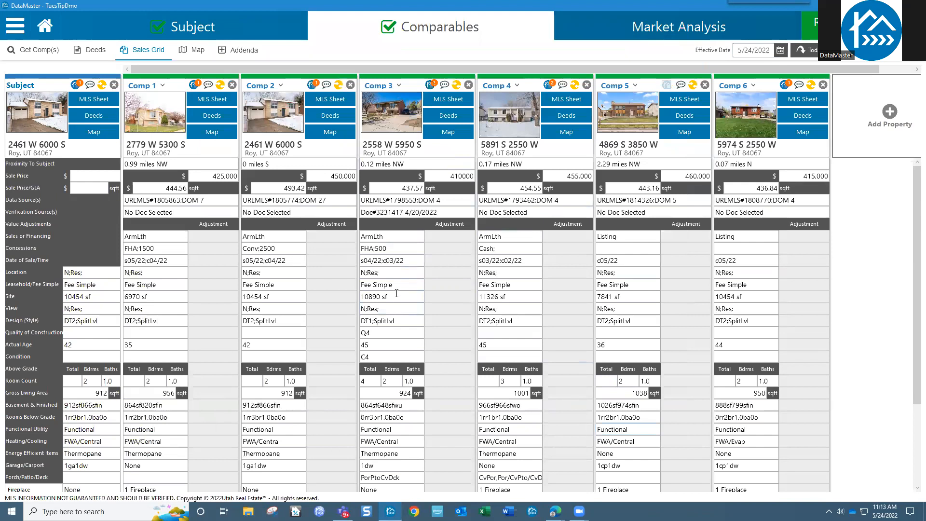
click(391, 344)
scroll(391, 372, down, 3)
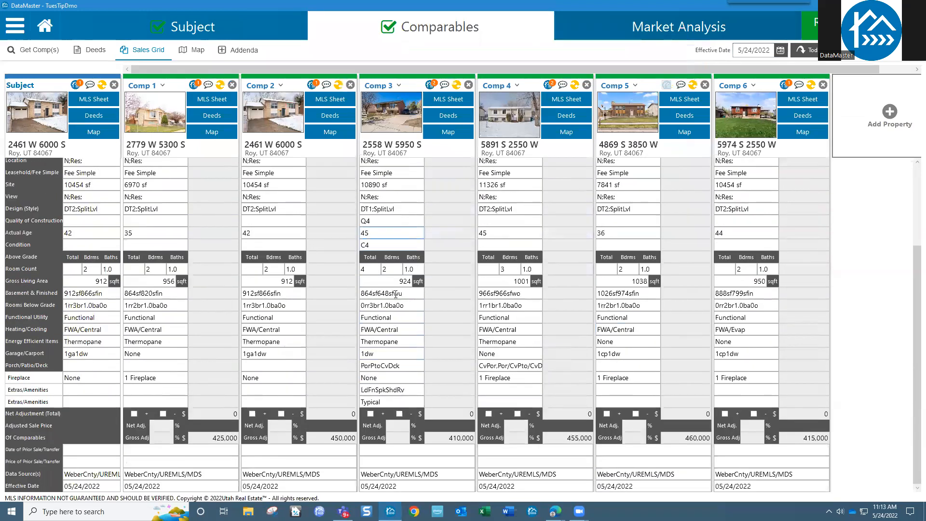
scroll(393, 388, up, 3)
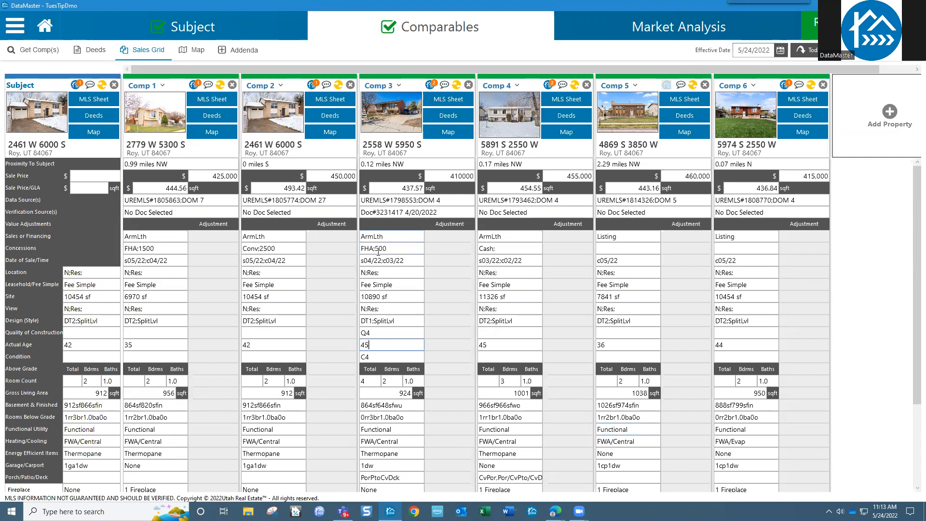
click(568, 259)
Step: In Comp 4's CompTracker workspace, pick the 9-239-1W fields: Cash;0, 5 rooms, FWA/CAC, ThrmlPne, 2dw, PrchCDckPto
click(549, 87)
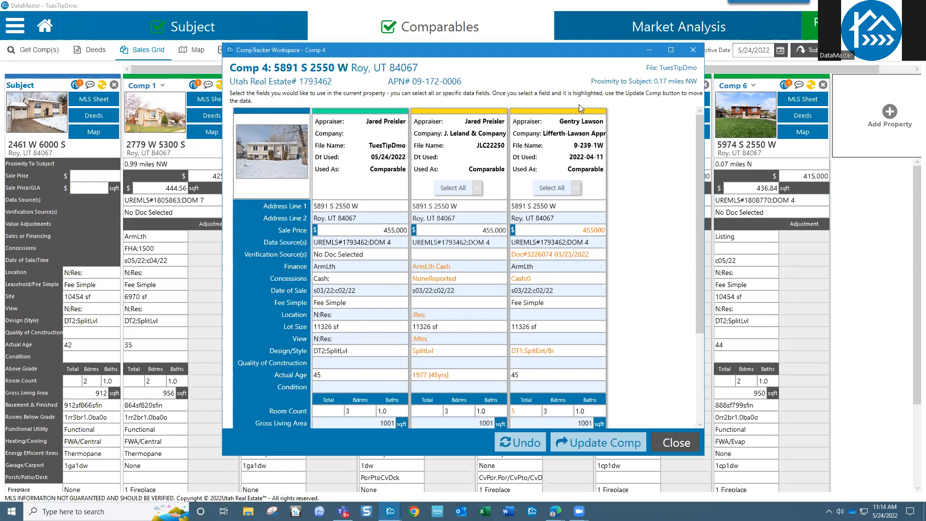
drag(571, 48, 528, 35)
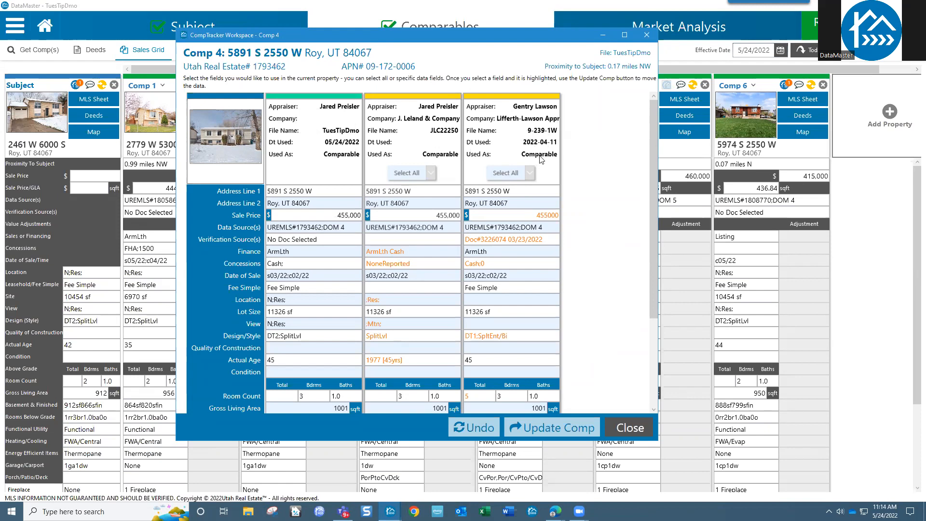
click(502, 238)
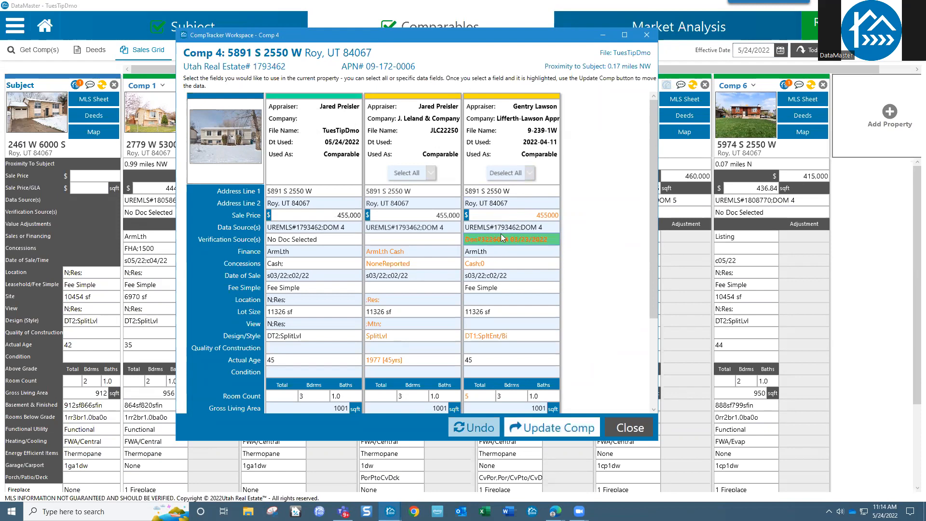
click(492, 264)
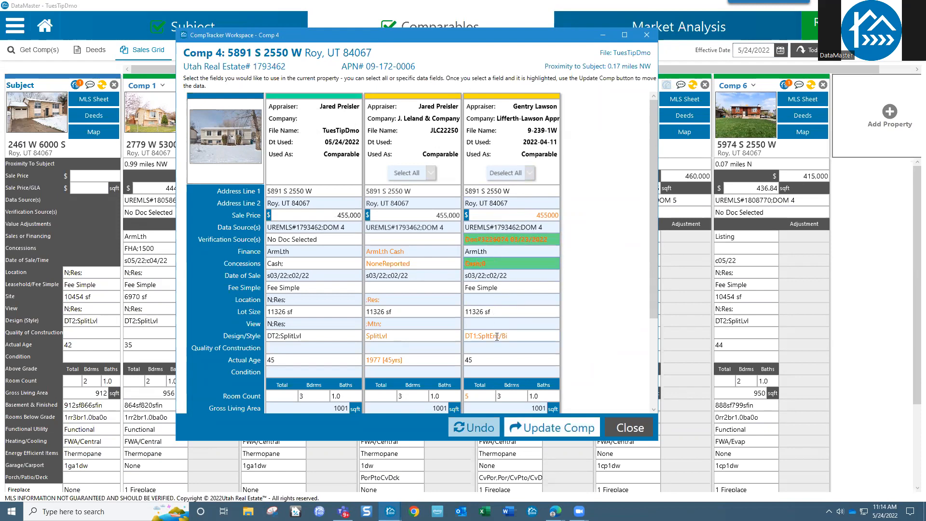
click(497, 335)
drag(653, 302, 651, 377)
click(480, 269)
click(493, 331)
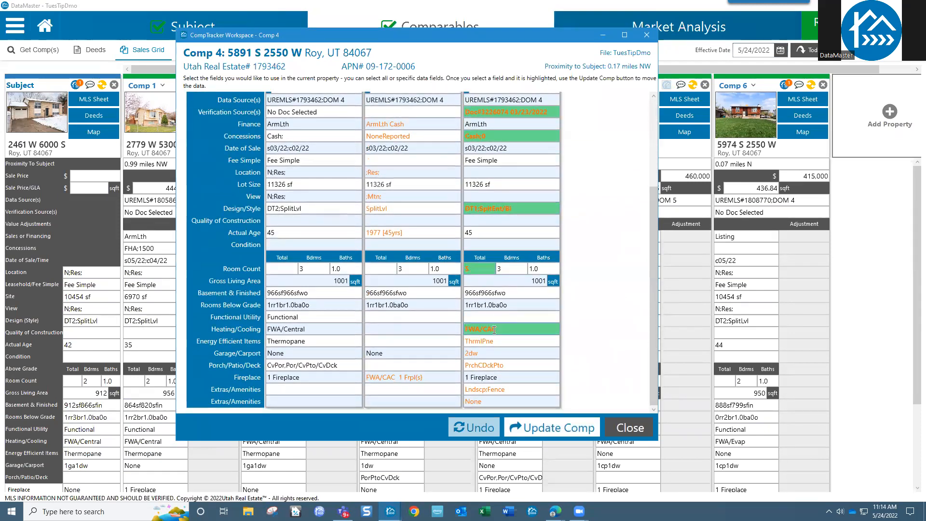
click(496, 342)
click(490, 353)
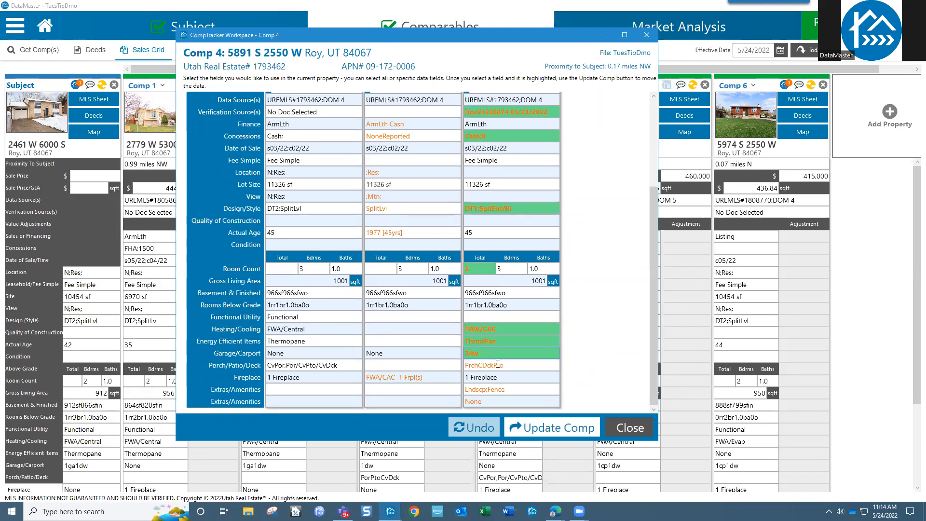
click(491, 365)
click(499, 390)
scroll(540, 230, up, 4)
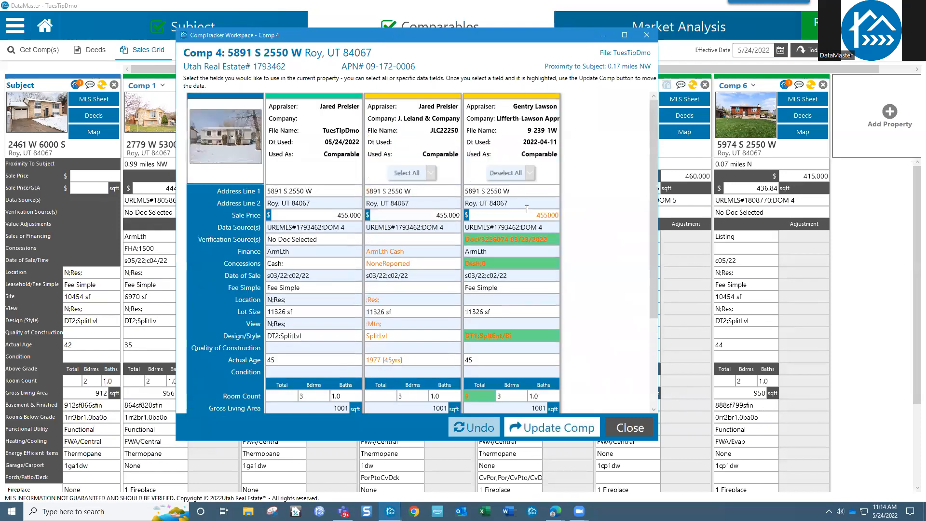
Step: Try the select-all and rating-only field selections, then clear them
click(515, 174)
click(515, 174)
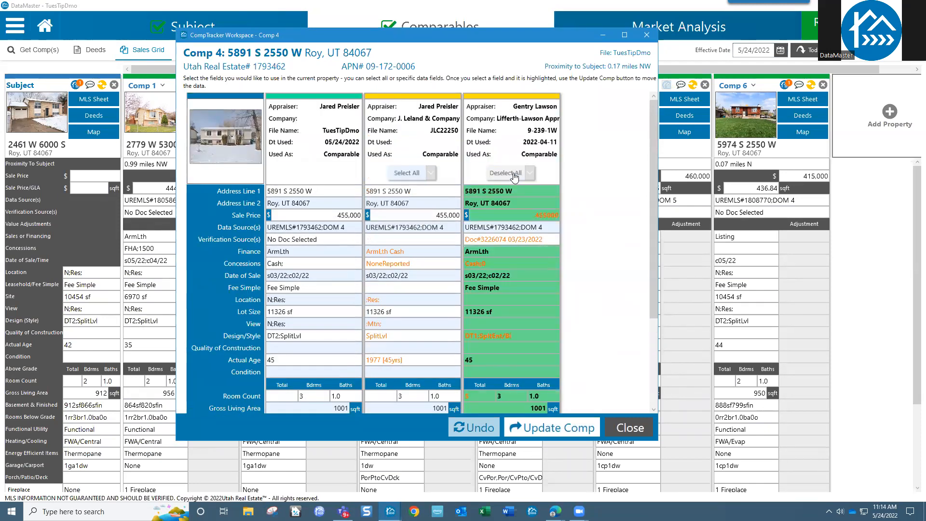
click(531, 174)
click(514, 188)
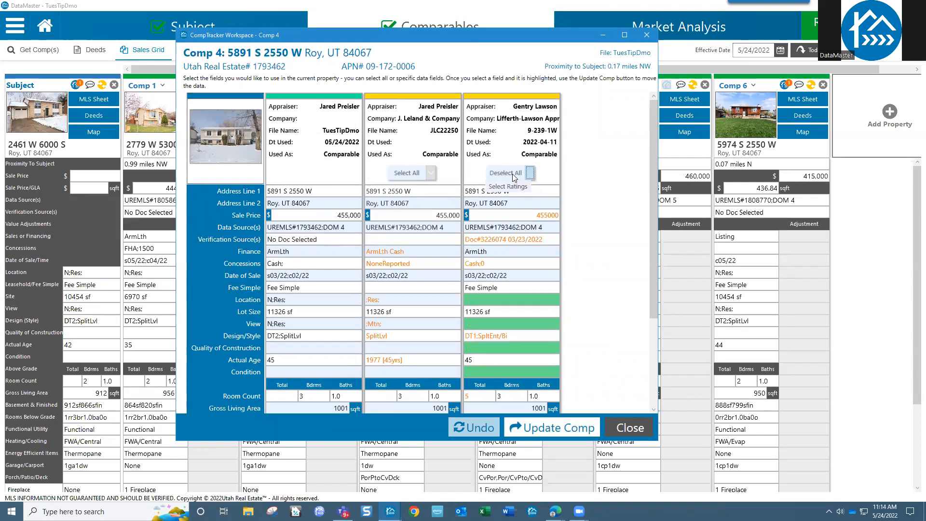
click(512, 174)
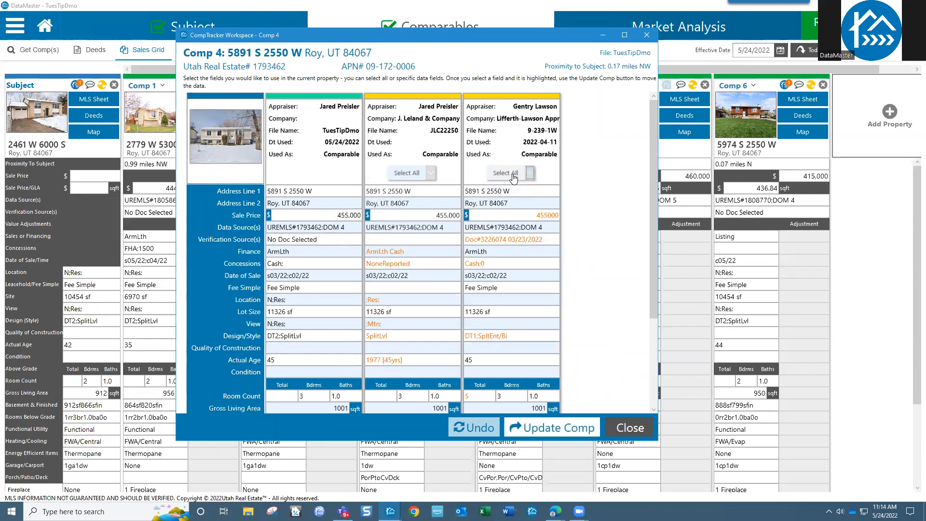
Step: Re-pick Verification Source, Cash;0, FWA/CAC, ThrmlPne, 5 rooms and PrchCDckPto, dropping DT1;SpltEnt/Bi
click(494, 239)
click(493, 261)
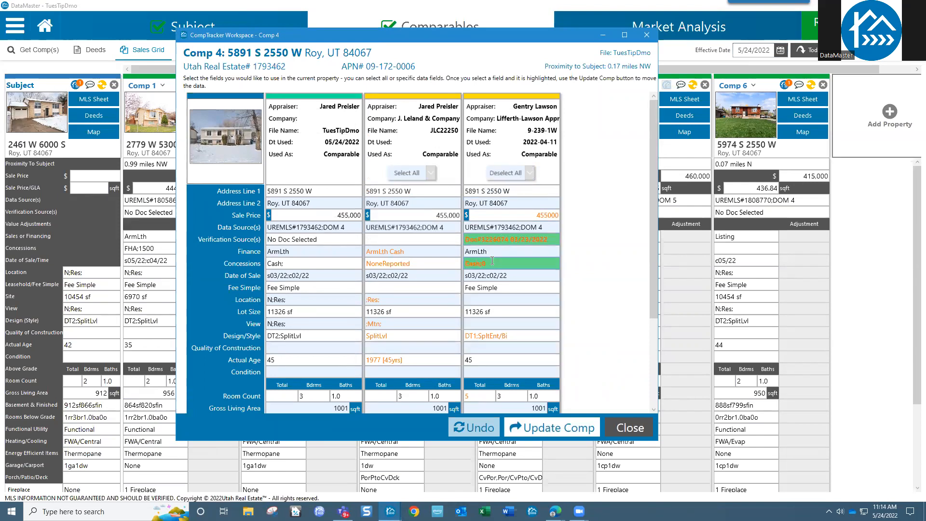
click(495, 334)
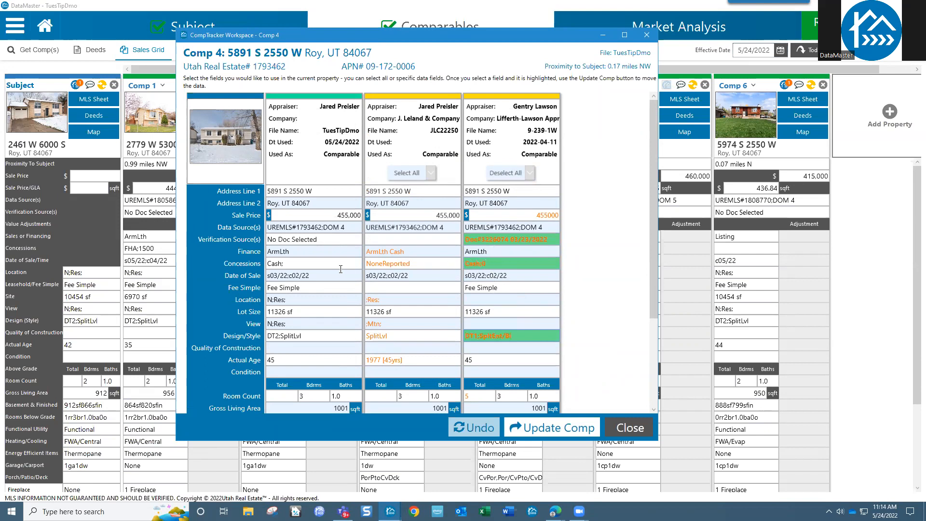
scroll(528, 330, down, 3)
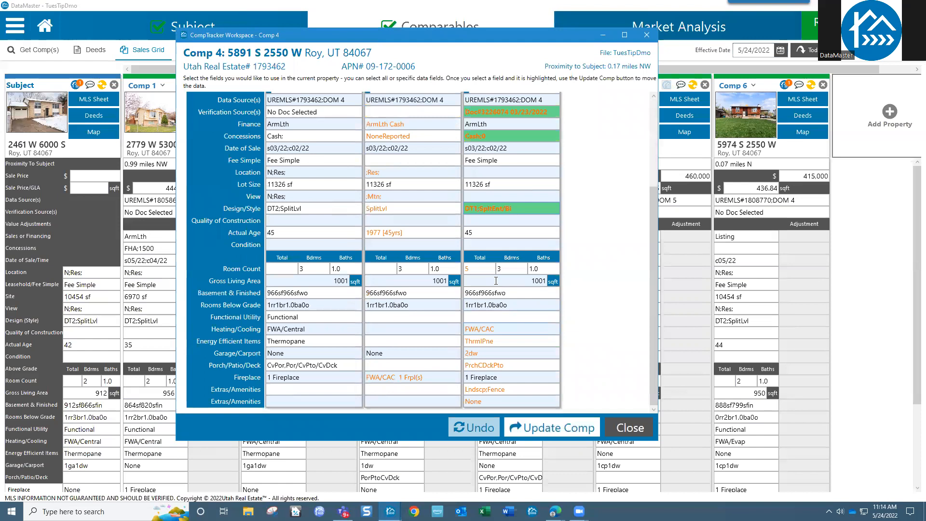
click(497, 330)
click(498, 342)
click(500, 210)
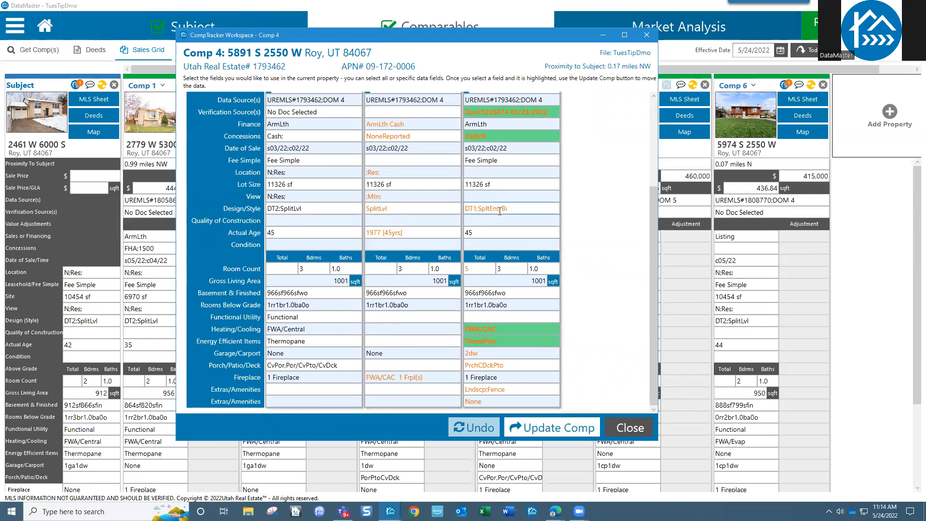
click(483, 269)
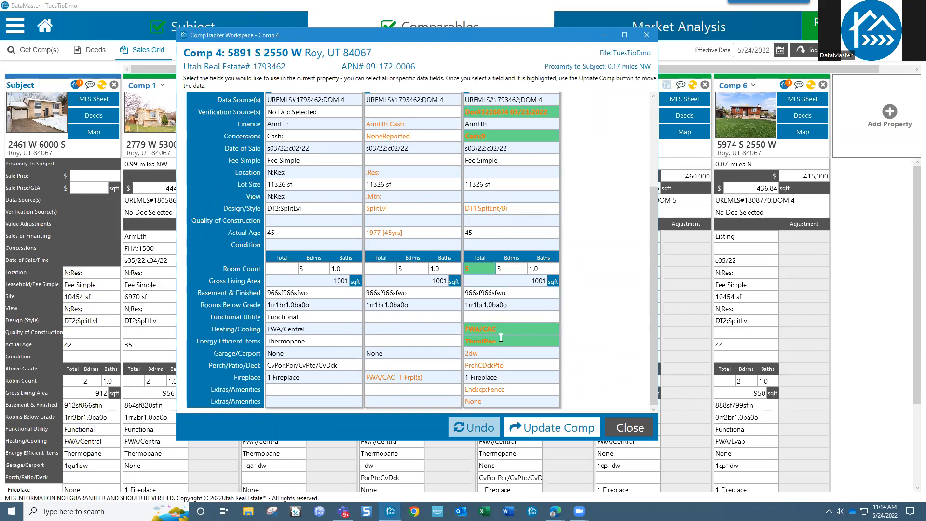
scroll(523, 247, up, 3)
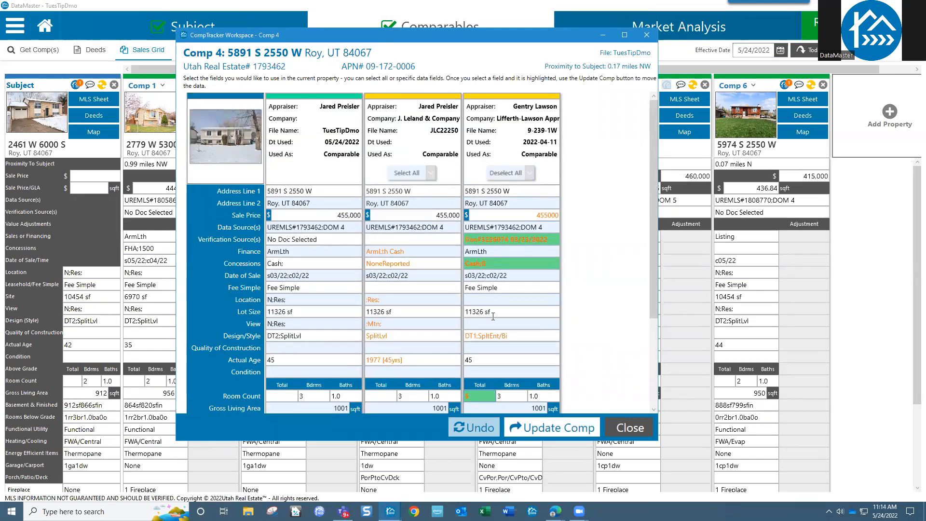
scroll(492, 328, down, 3)
click(488, 366)
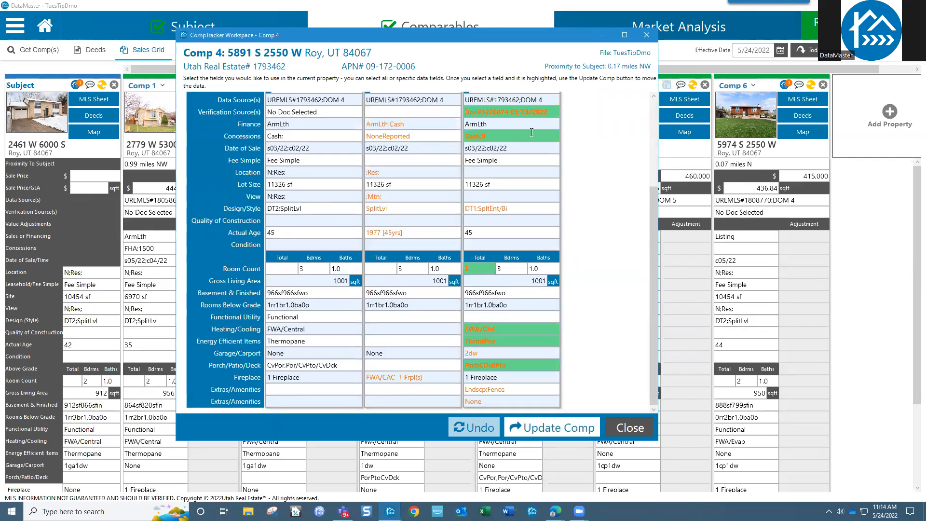
Step: Copy the chosen CompTracker fields into Comp 4 and close the workspace
click(558, 429)
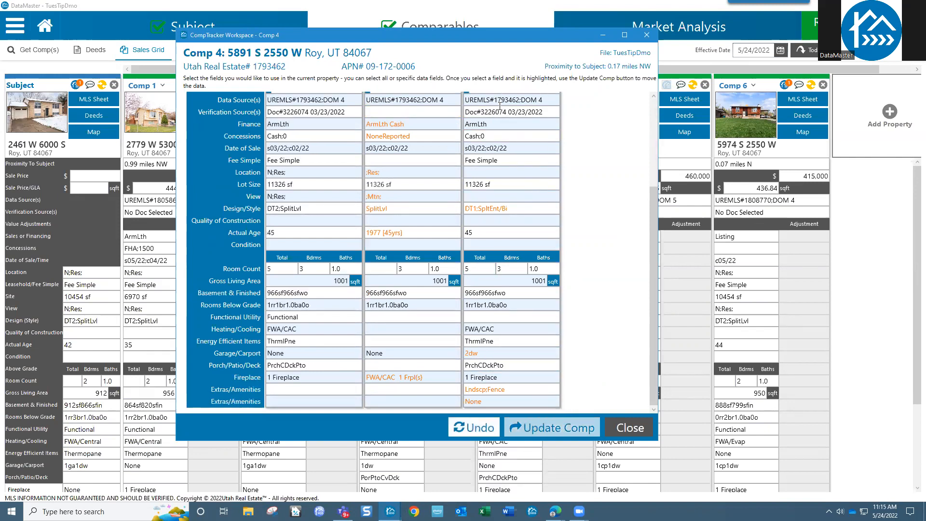
scroll(525, 268, up, 5)
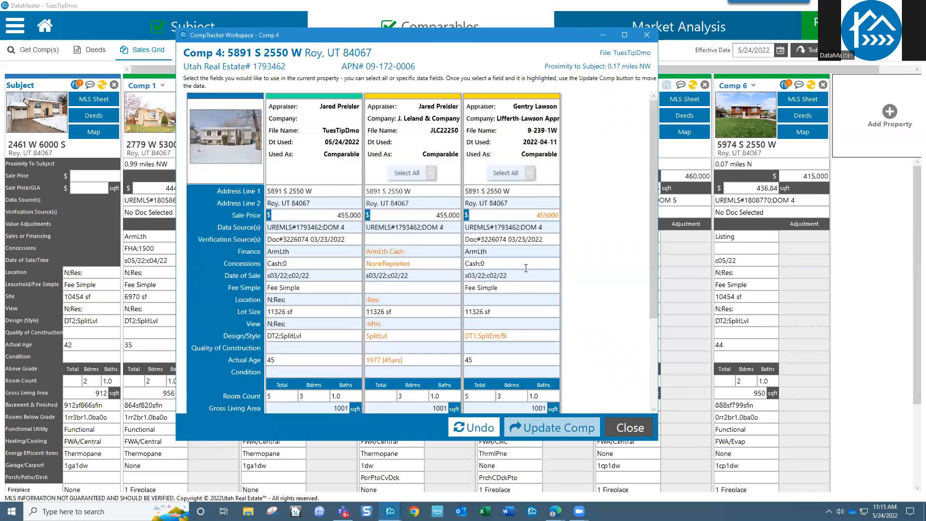
click(623, 429)
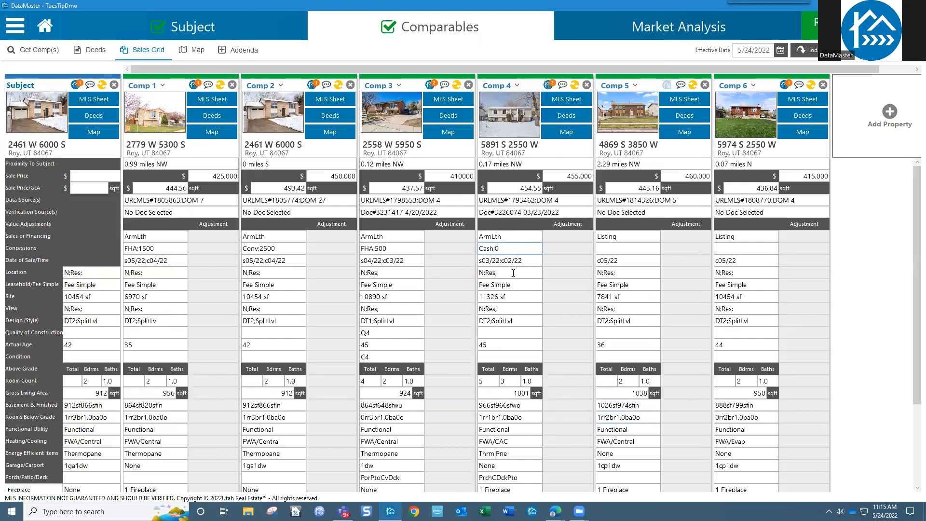
click(522, 324)
click(314, 87)
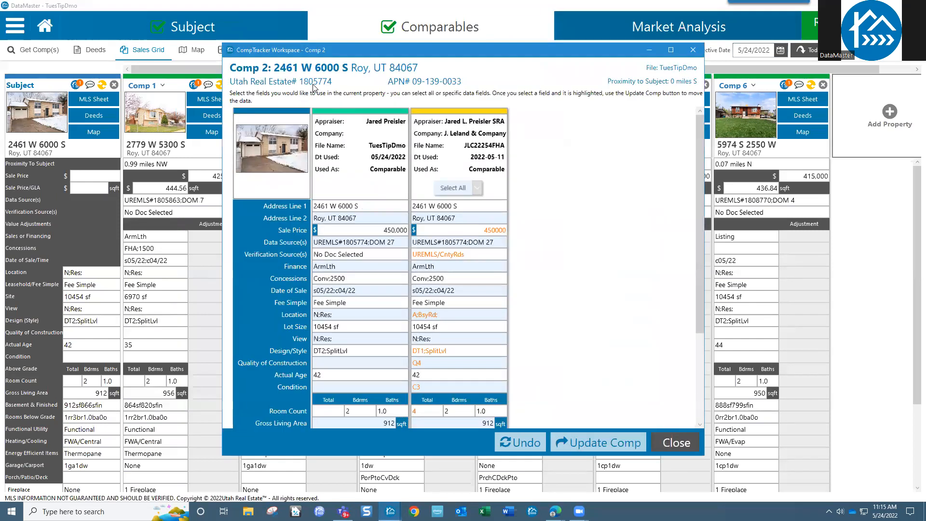
click(693, 50)
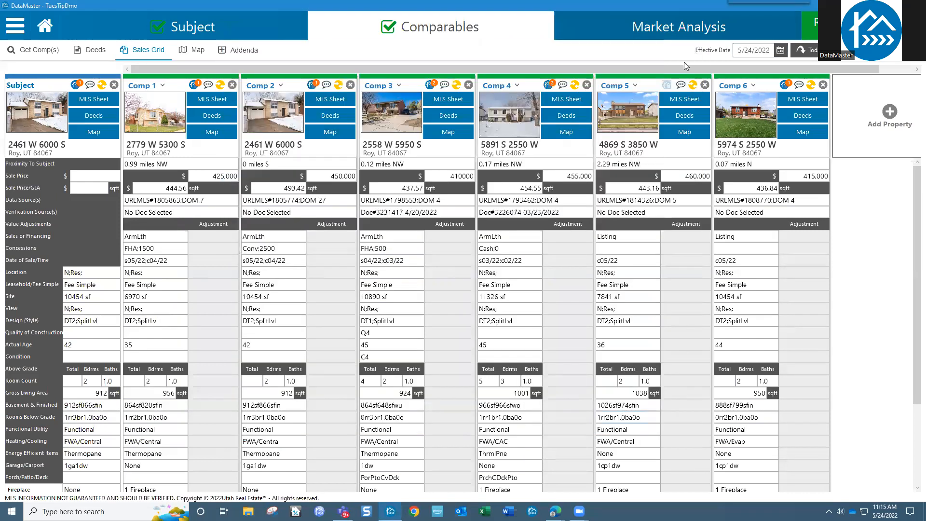
click(197, 87)
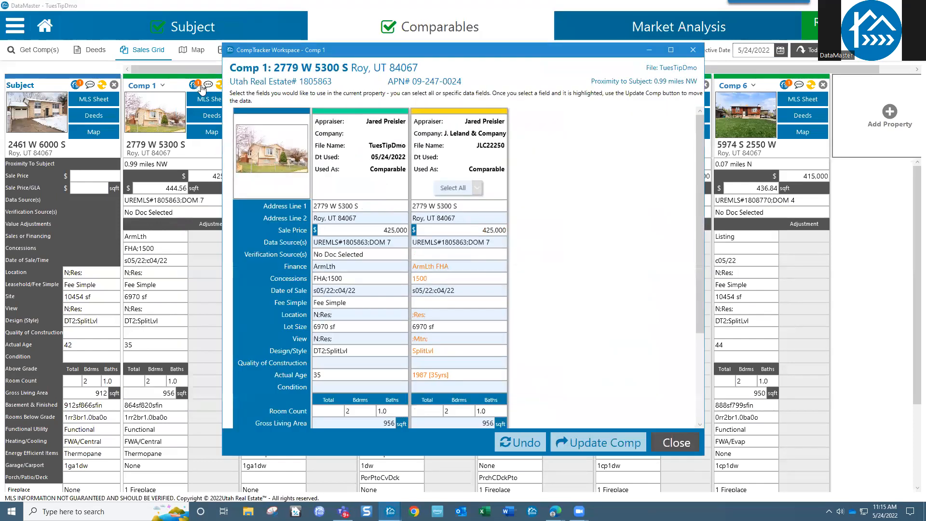
click(693, 50)
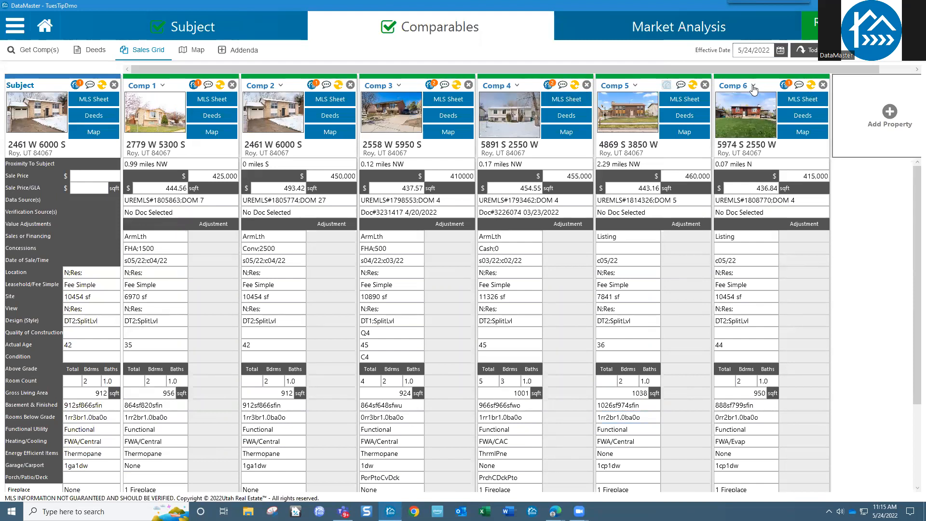
Step: In Comp 6's CompTracker workspace, select all fields except Finance, Concessions, Date of Sale, Data Source and the 430000 sale price
click(785, 87)
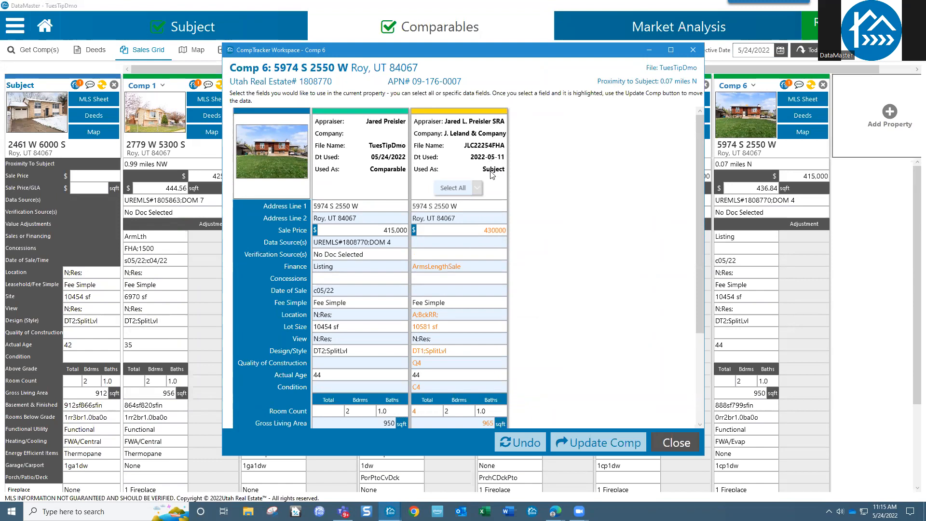
click(453, 189)
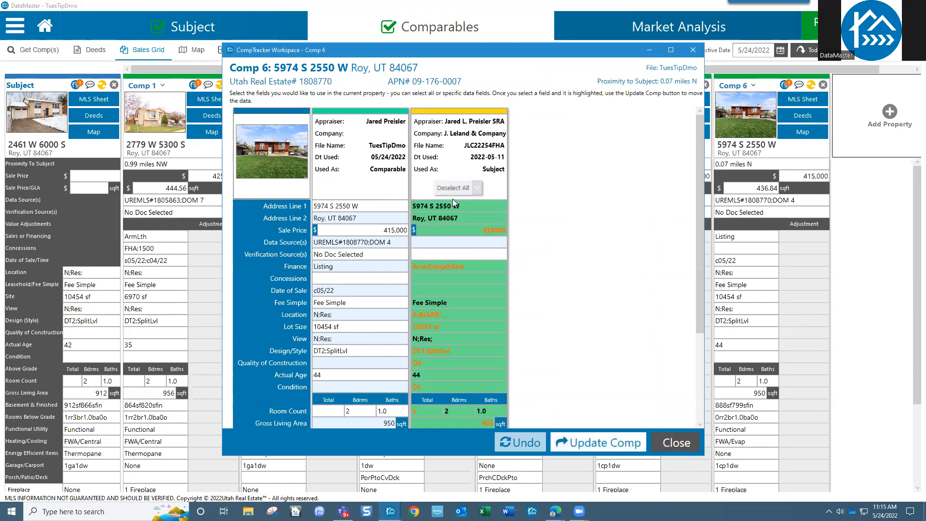
click(436, 266)
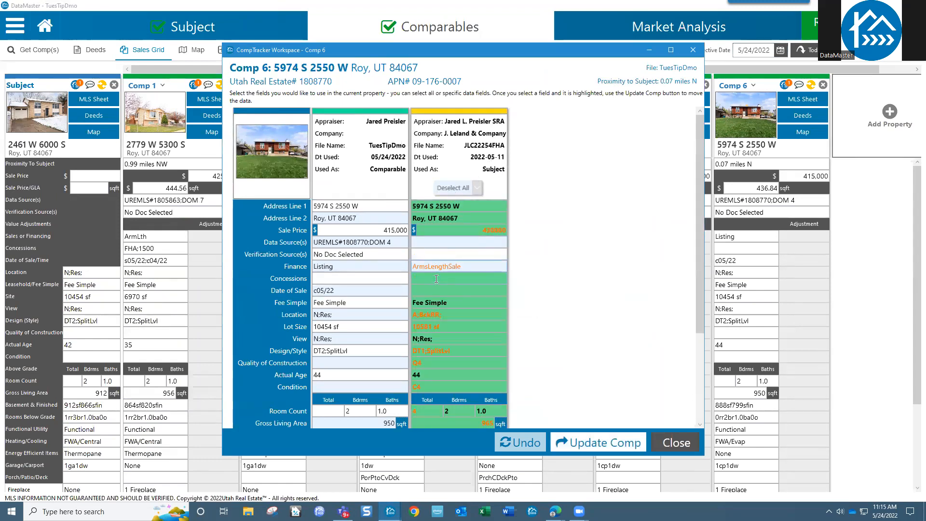
click(436, 279)
click(436, 289)
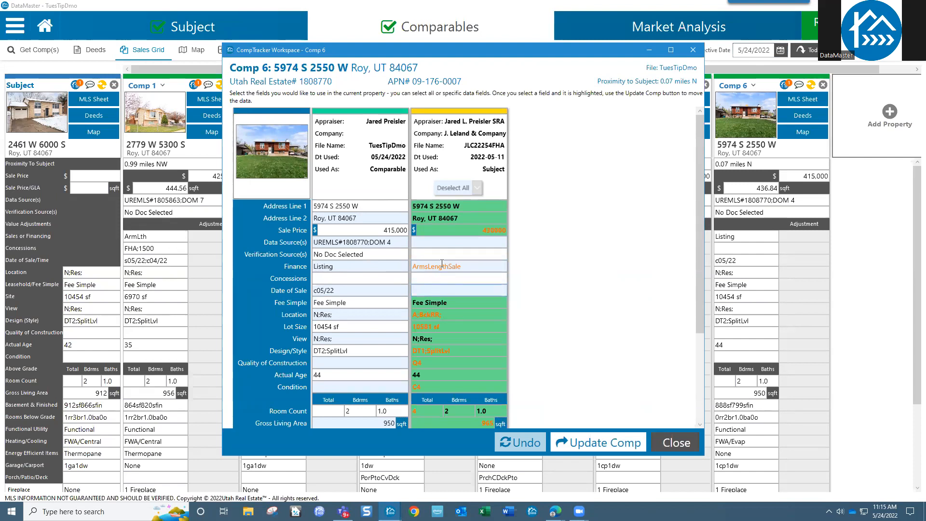
click(455, 238)
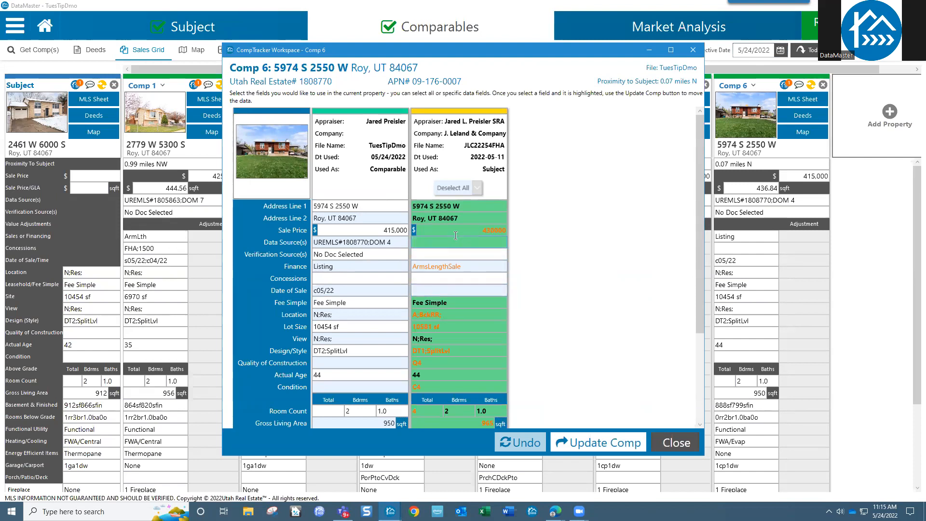
click(455, 234)
click(456, 234)
click(456, 240)
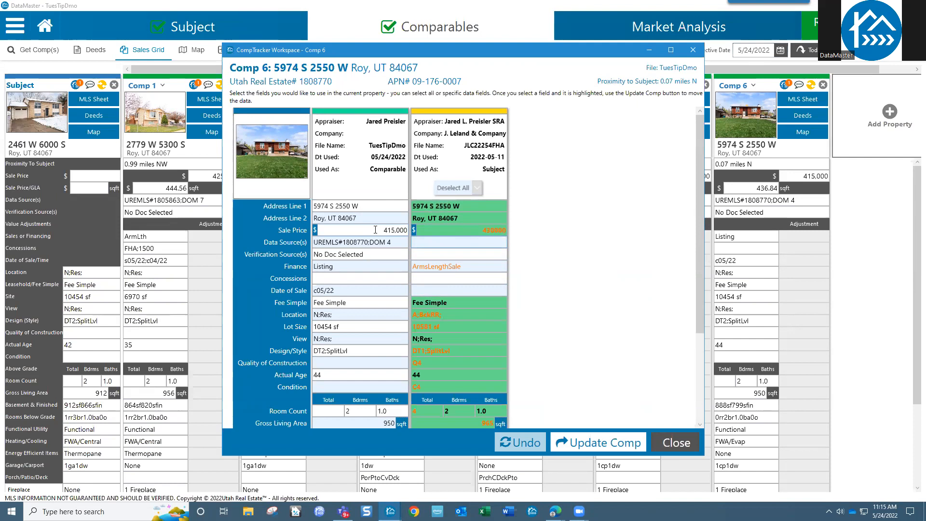
click(484, 231)
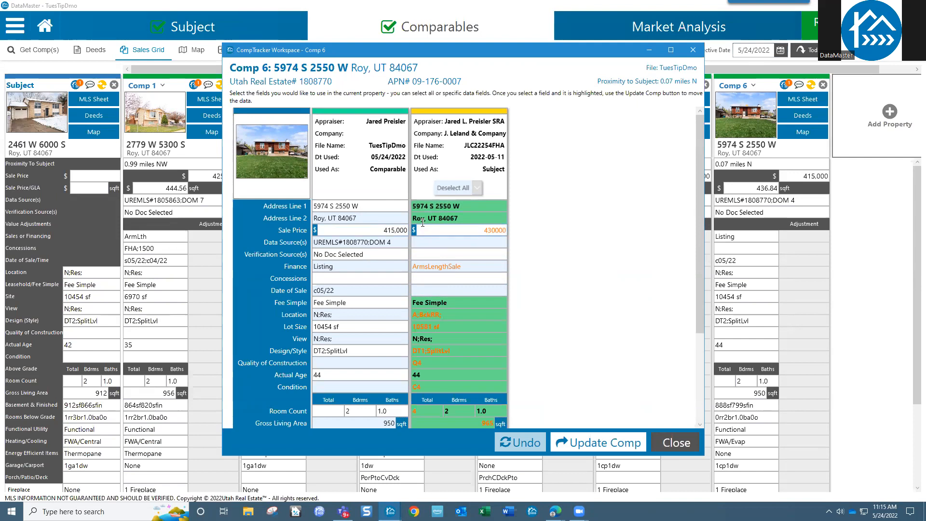
Step: Include the 919sf800sfwu basement value, copy the selections into Comp 6, and close the workspace
scroll(492, 274, down, 3)
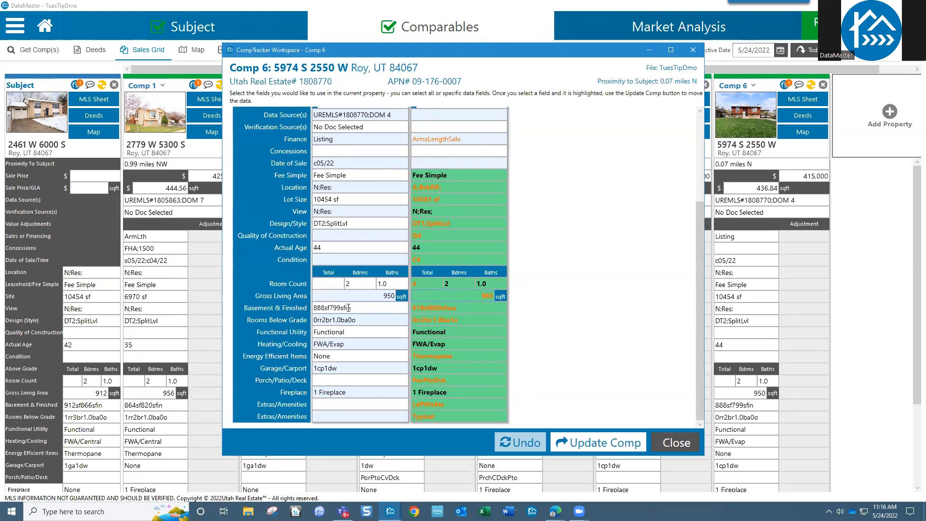
drag(352, 308, 344, 309)
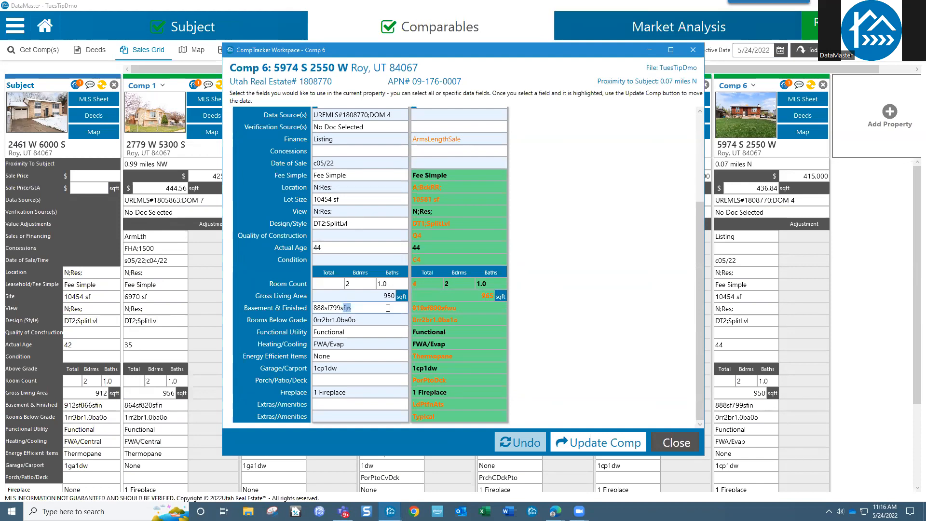
drag(459, 314, 449, 312)
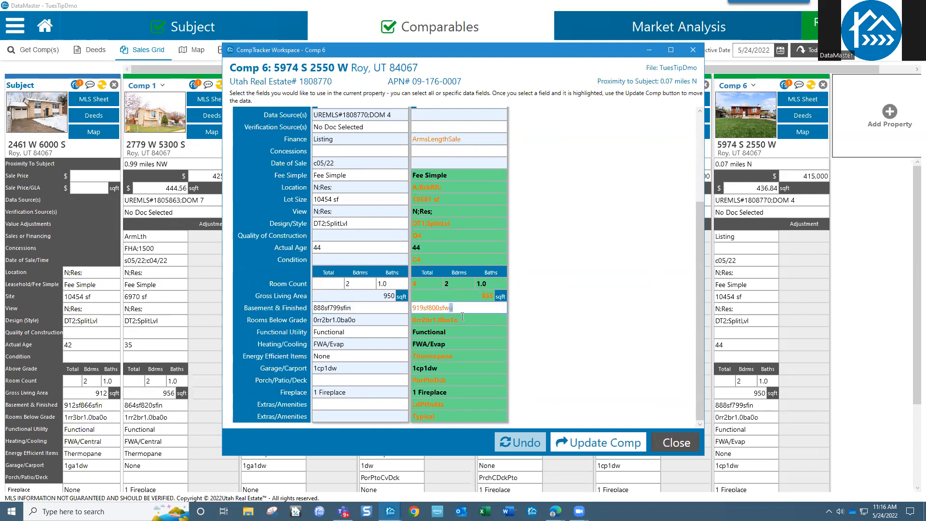
click(462, 317)
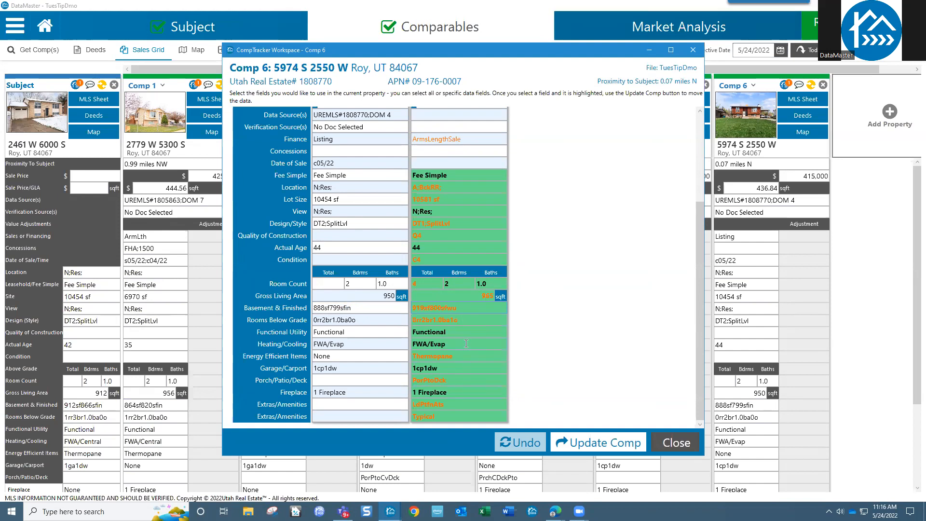
scroll(466, 343, up, 3)
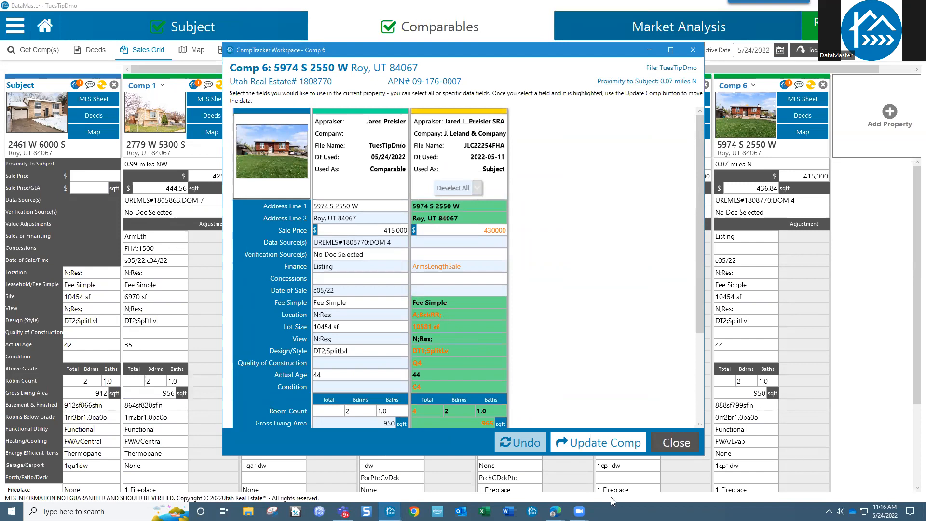
click(610, 449)
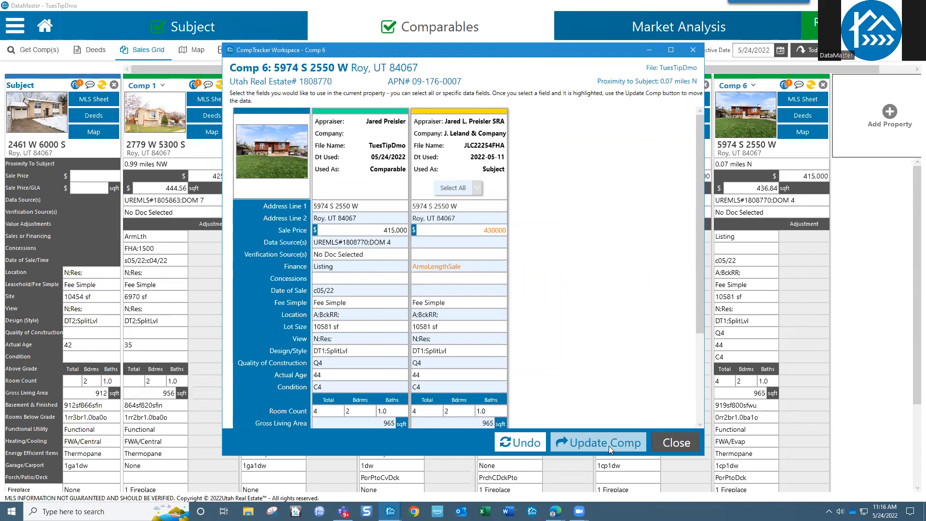
click(693, 52)
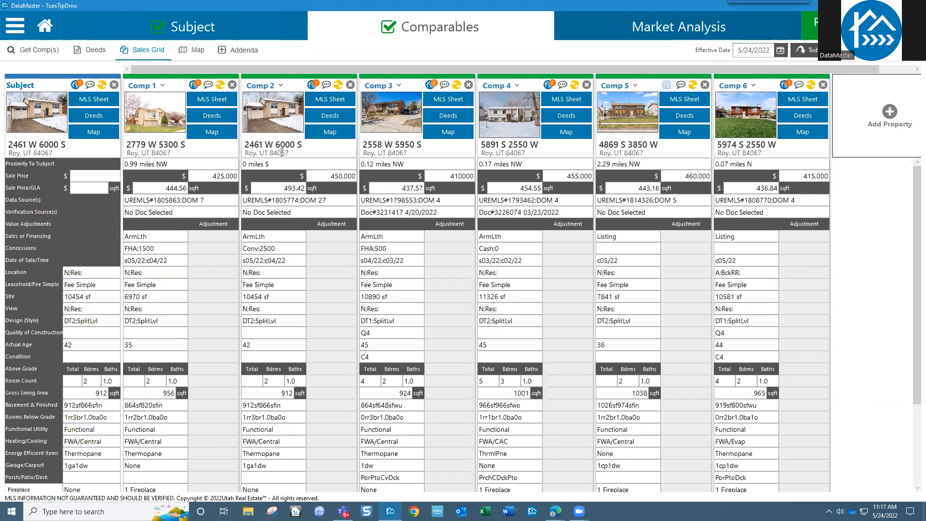
Step: Select Comp 3's concessions adjustment, then bring up the main application menu
click(437, 248)
click(13, 28)
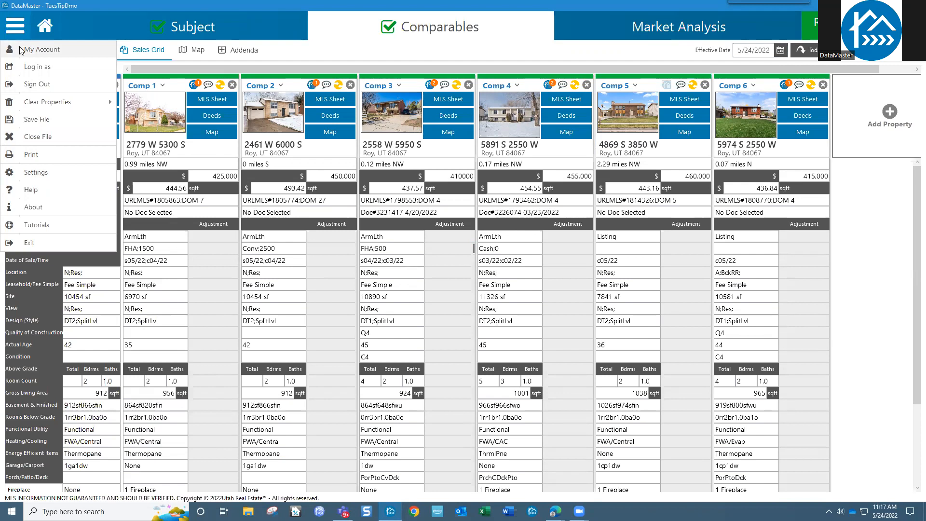
Step: Open Settings on the CompTracker Settings page and enlarge the window to list more peers
click(22, 172)
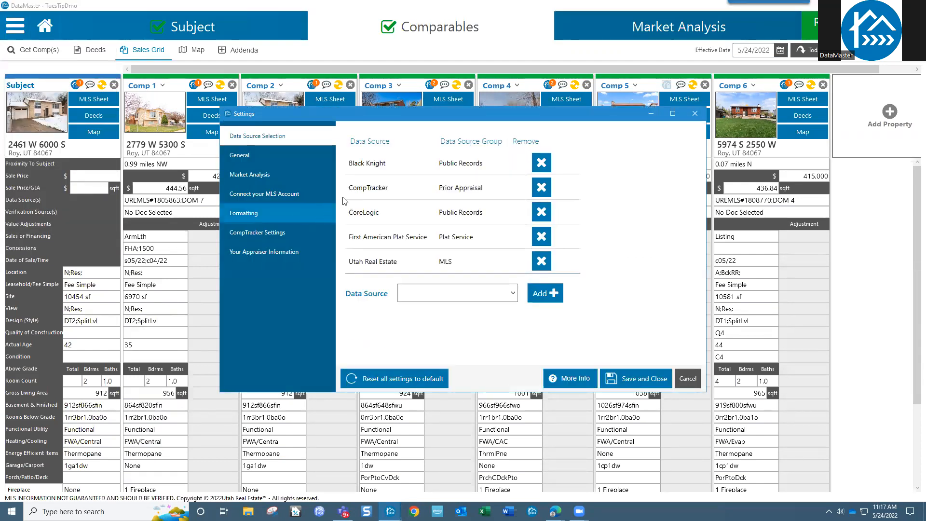
click(258, 234)
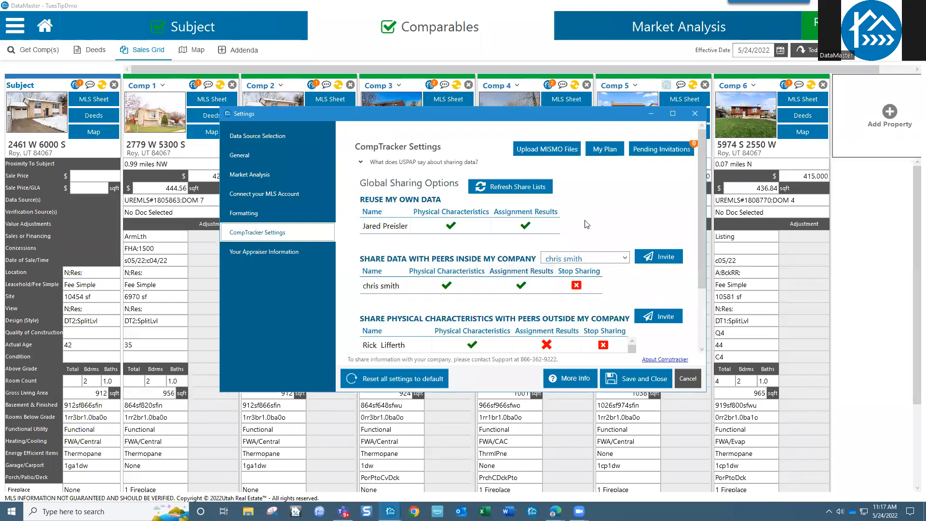
drag(551, 112, 495, 82)
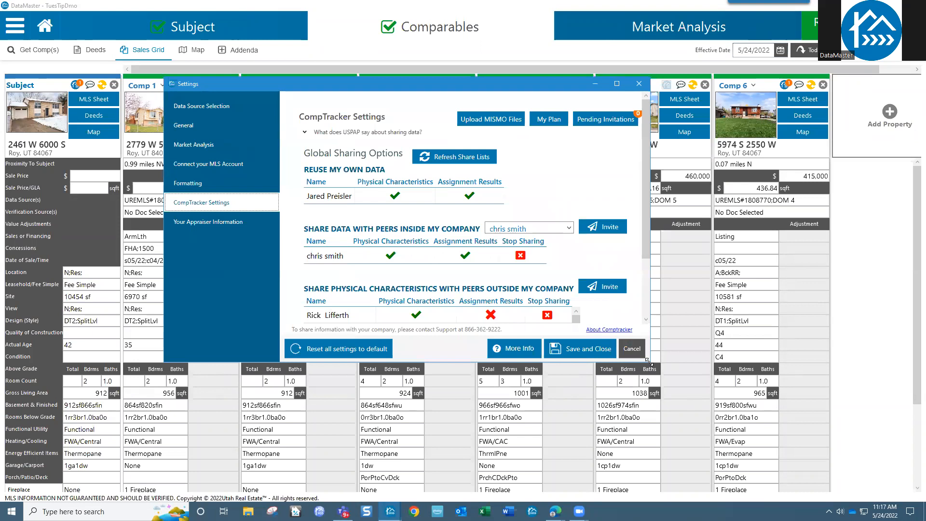
drag(647, 361, 794, 466)
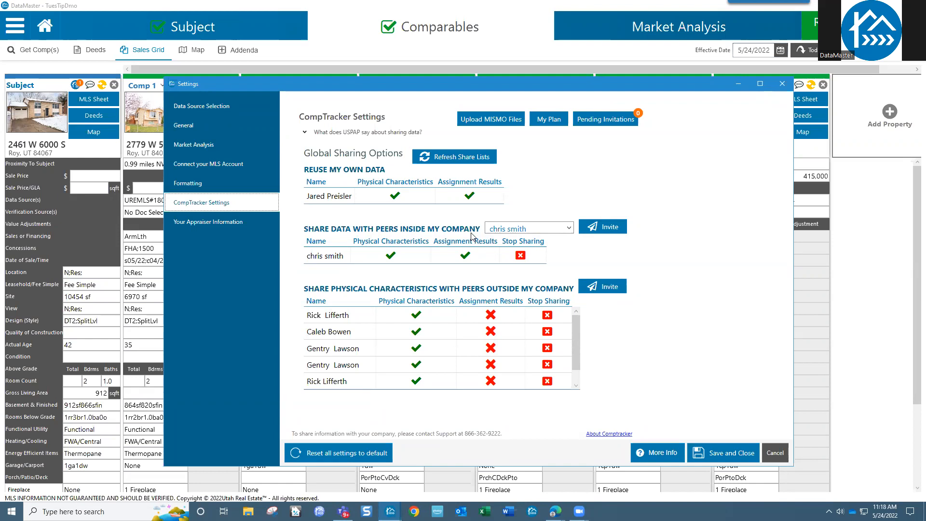
Step: Send a share invite to the company peer, then cancel it after the 'share already exists' error
click(602, 229)
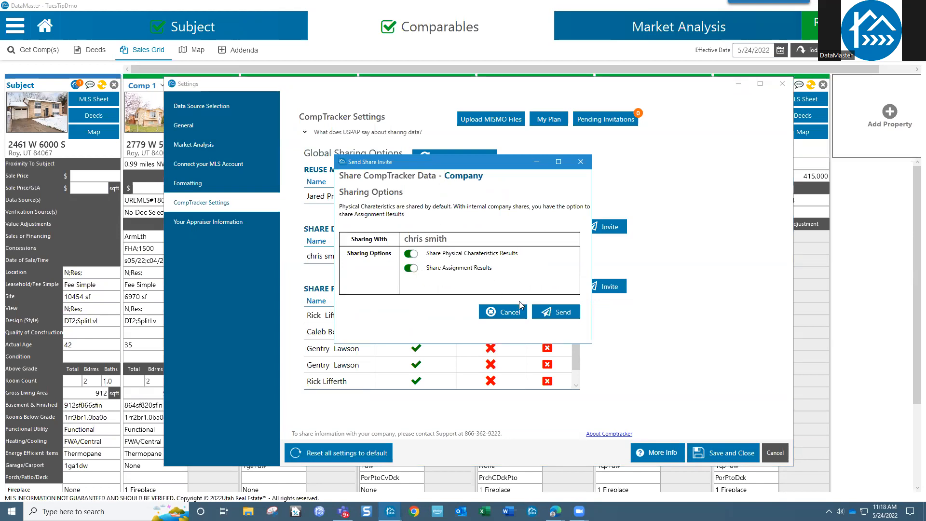
click(566, 313)
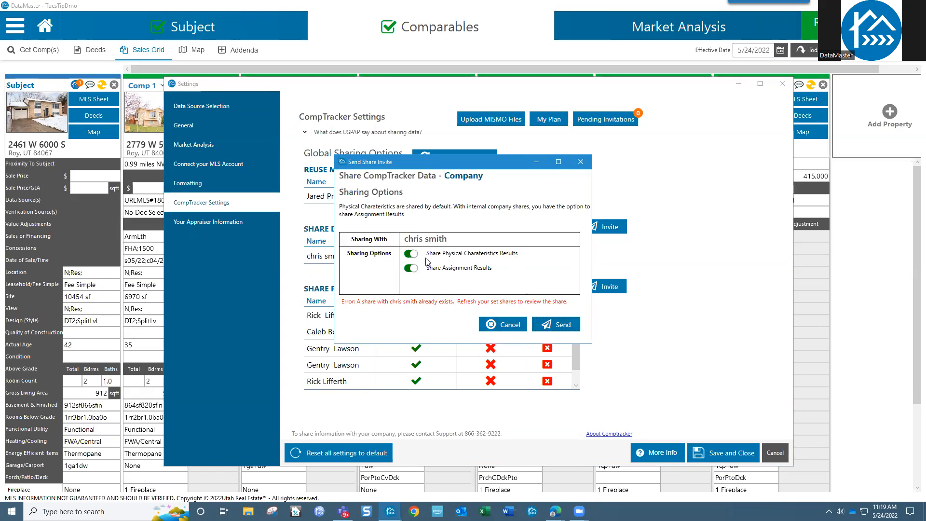
click(580, 163)
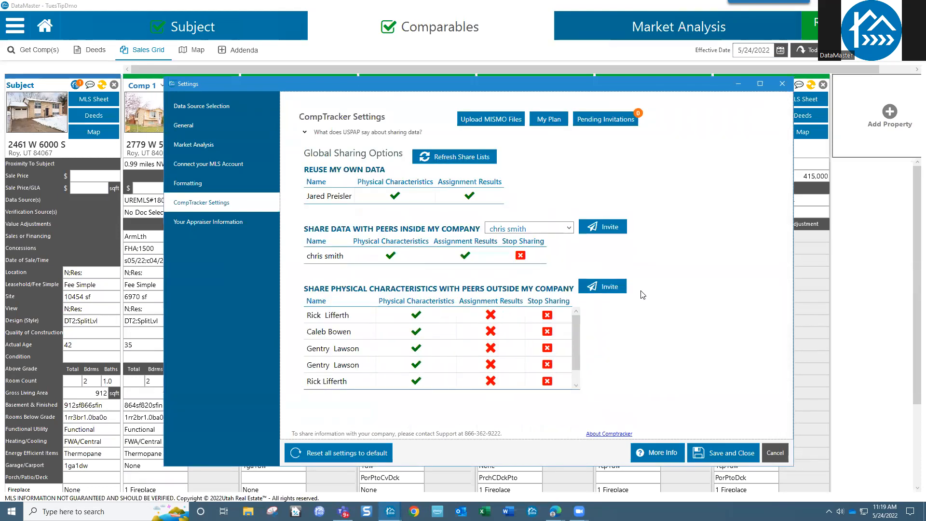
Step: Start an outside-peer share invite and move from the Email field to First Name
click(615, 290)
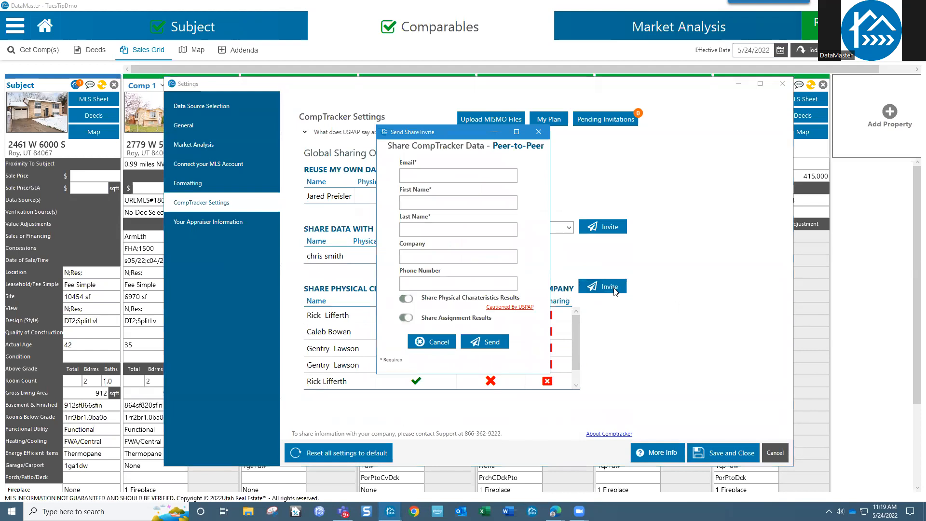
click(422, 173)
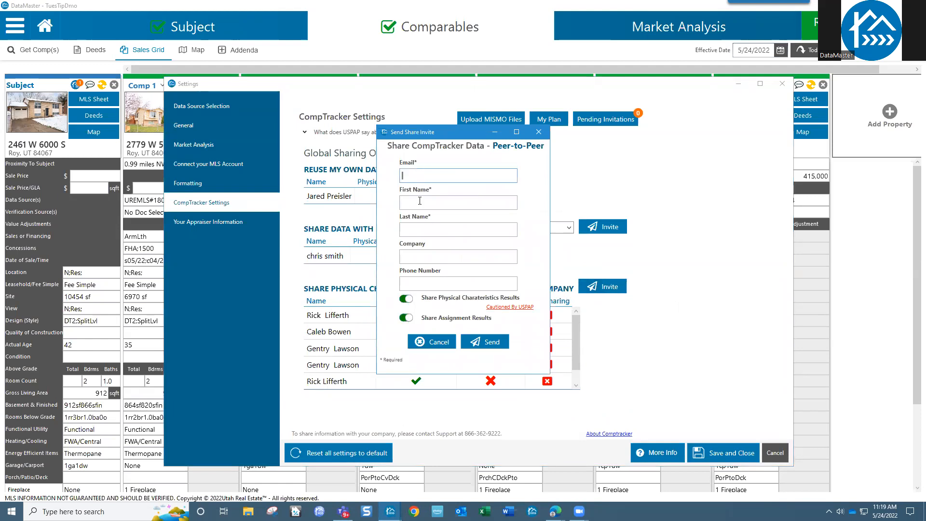
key(Tab)
key(Tab)
key(Tab)
key(Tab)
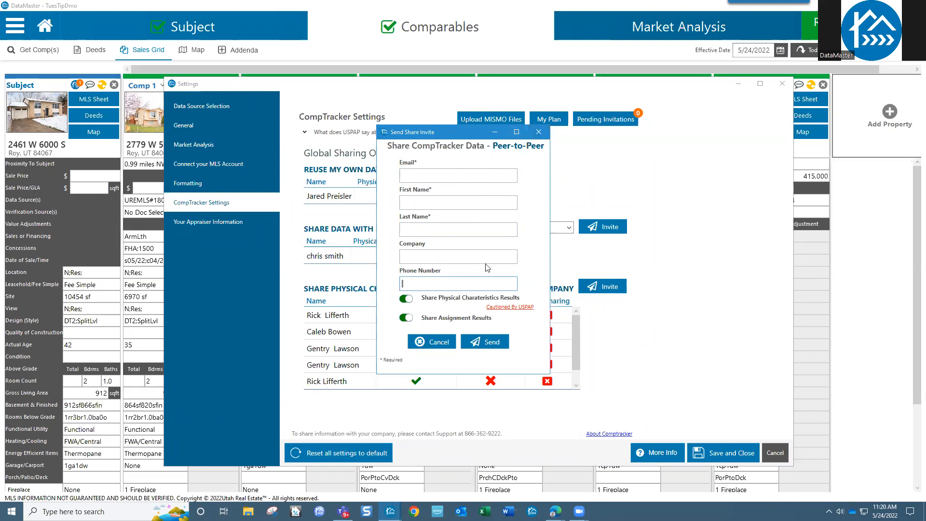
Step: Close the outside-peer invite unsent, review the outside-peers list, and save the CompTracker settings
click(539, 133)
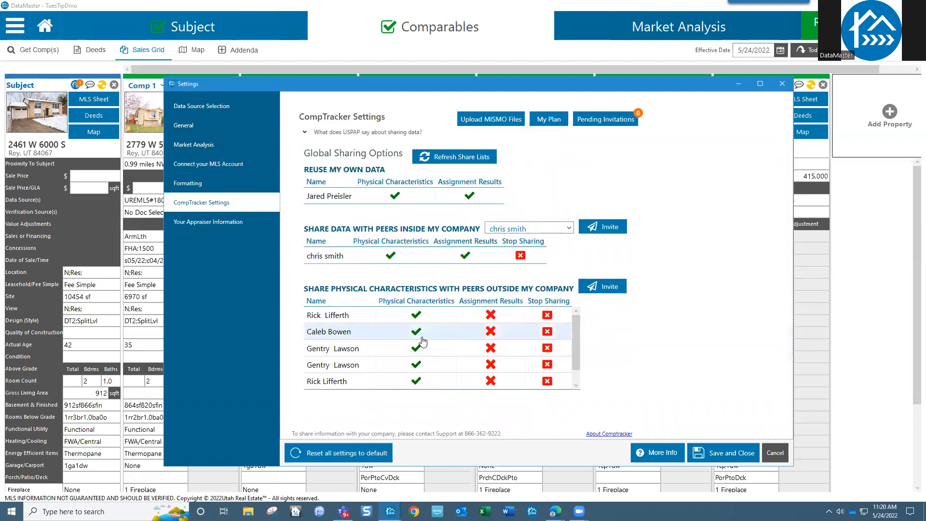
drag(577, 345, 578, 316)
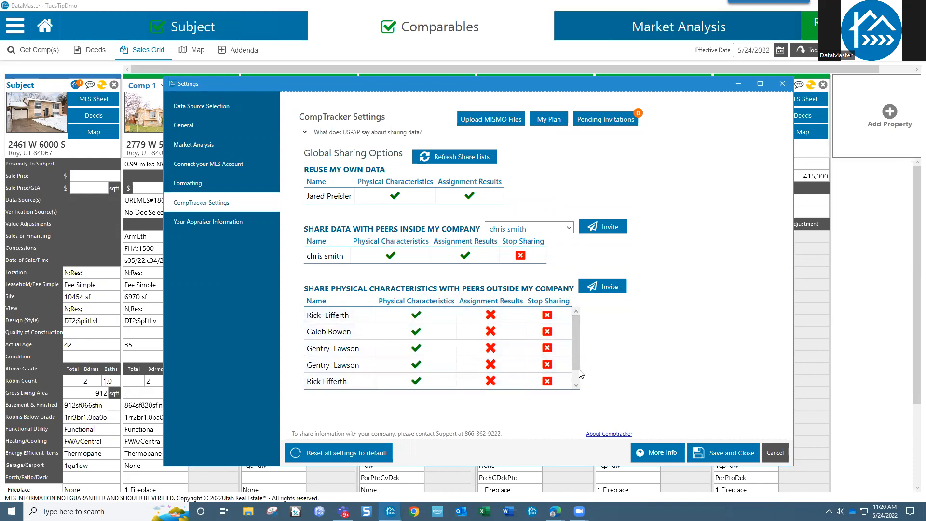
scroll(580, 356, down, 2)
scroll(576, 357, up, 2)
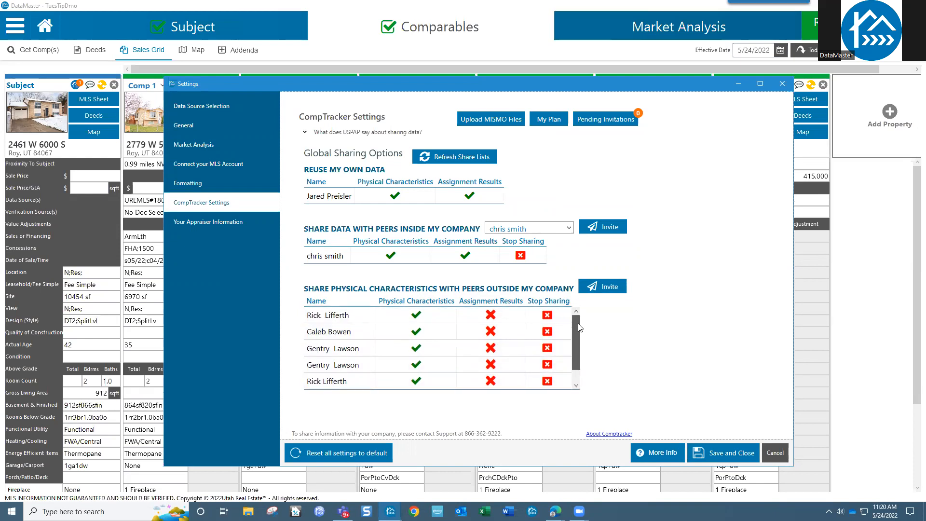
click(741, 453)
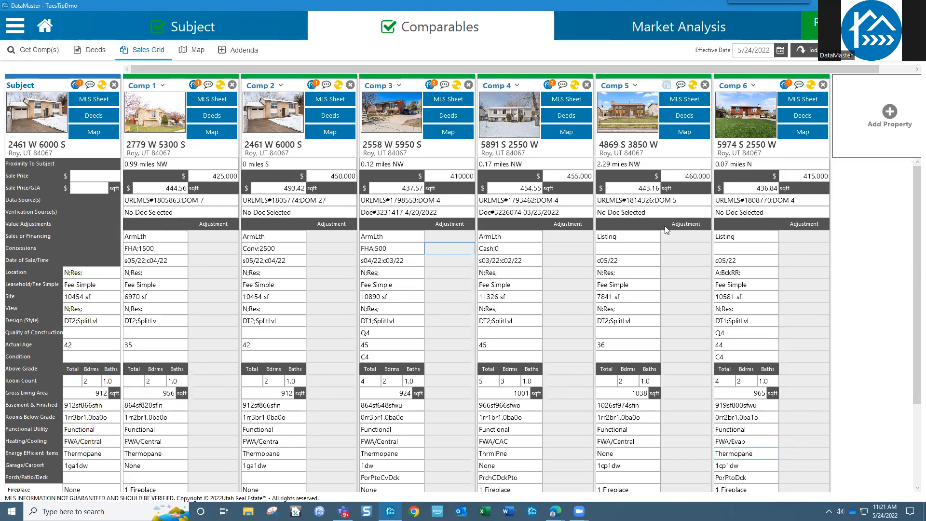
click(553, 87)
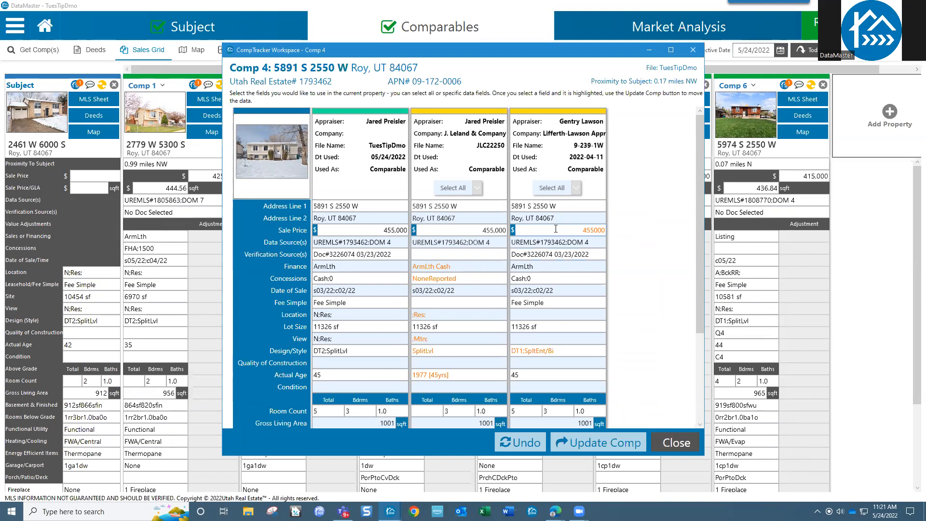
click(686, 442)
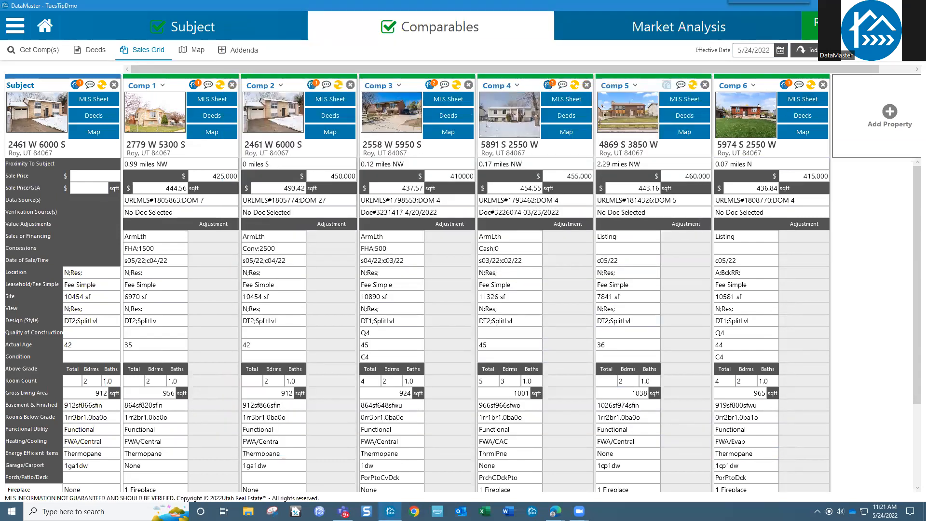
Step: Go to the report review page, then return to the DataMaster home page
click(856, 29)
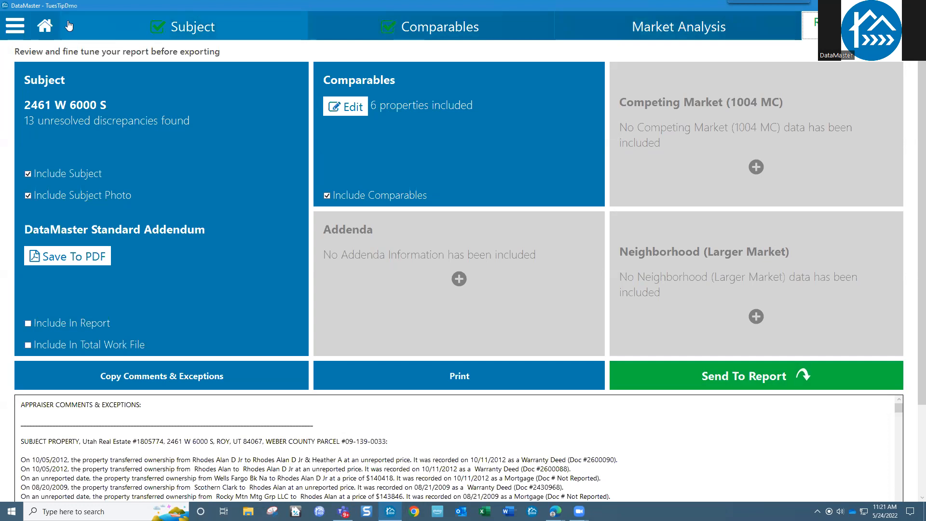
click(45, 25)
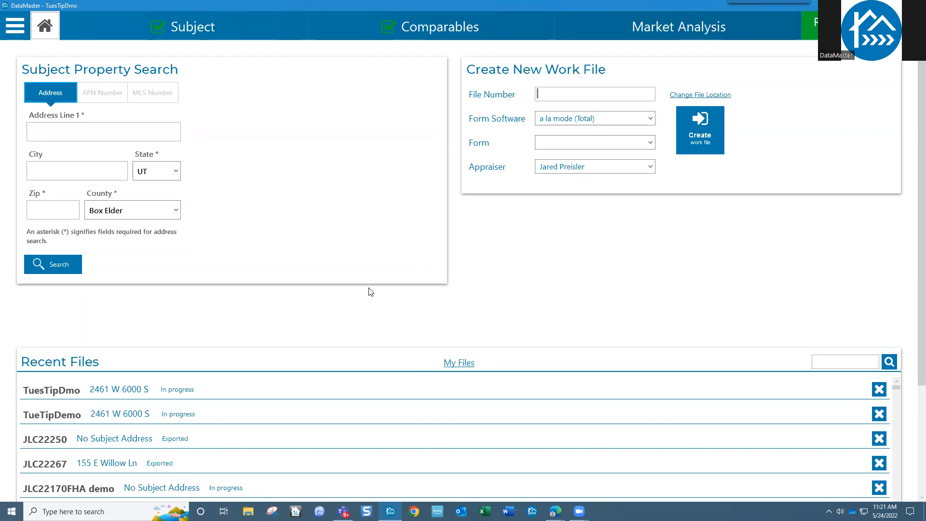
click(464, 366)
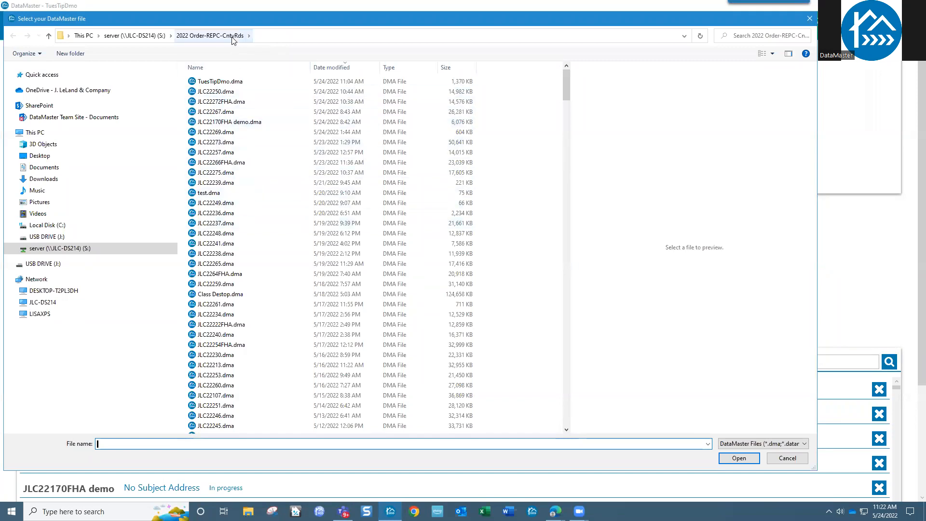
drag(565, 97, 565, 145)
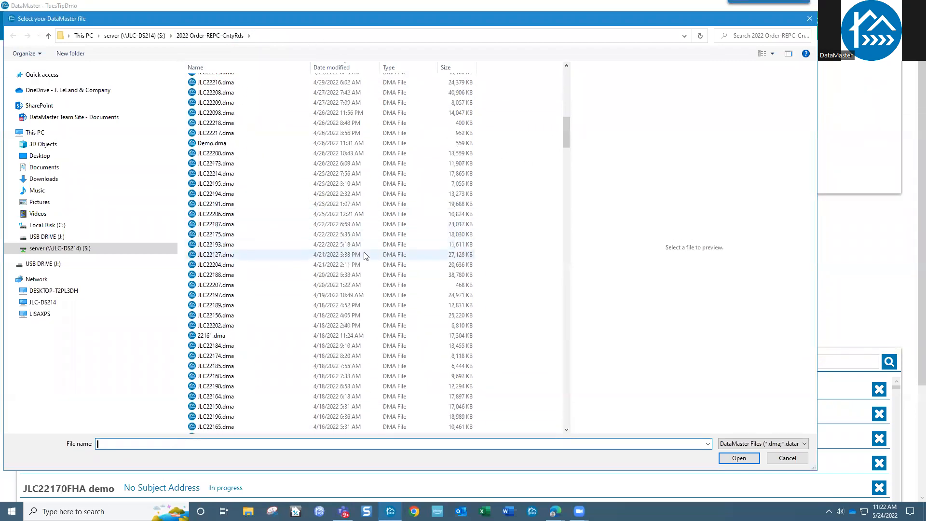
scroll(358, 297, up, 11)
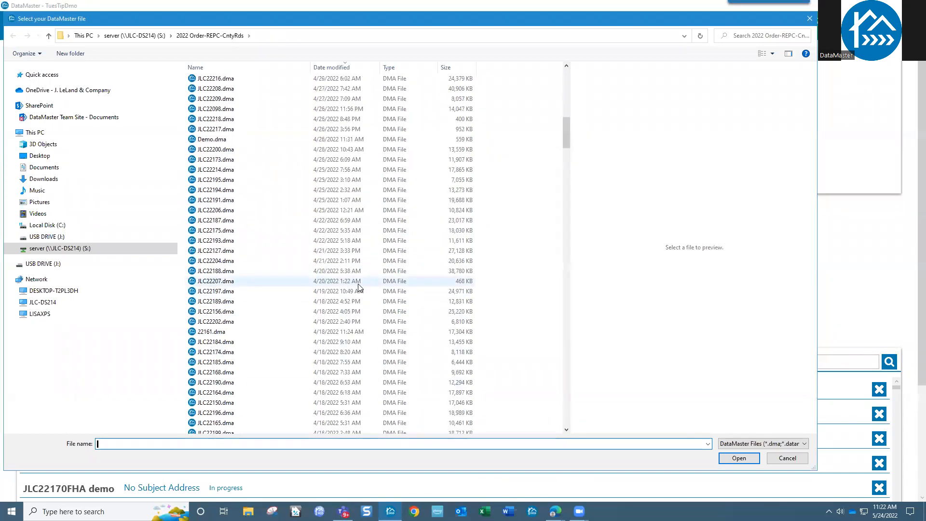
scroll(339, 243, up, 2)
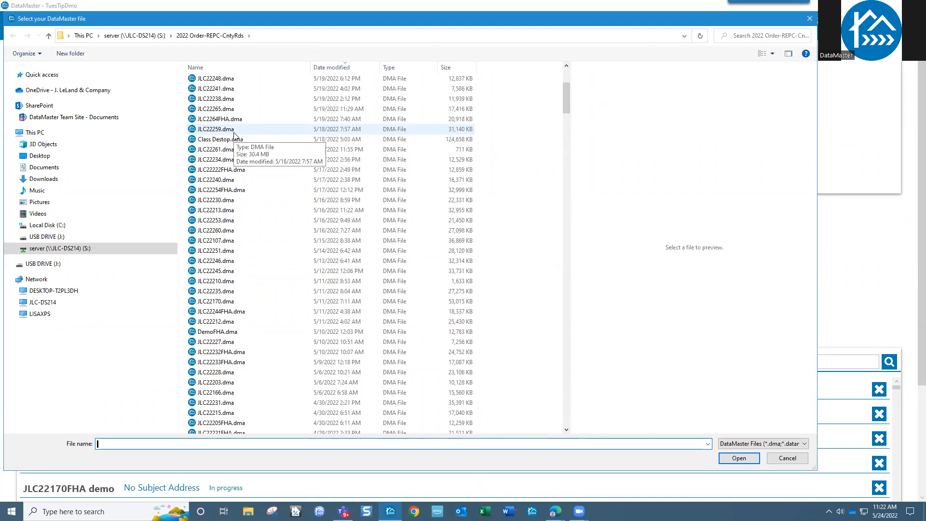
scroll(242, 111, up, 5)
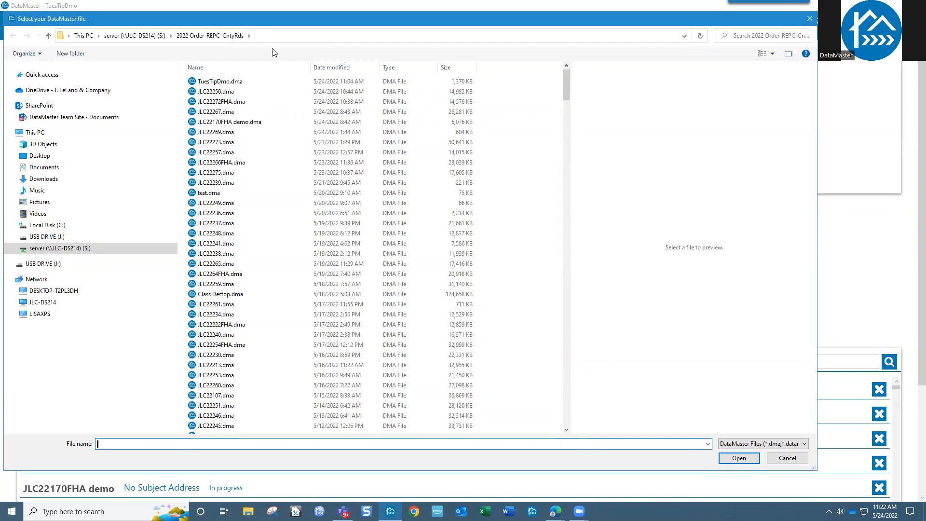
click(795, 458)
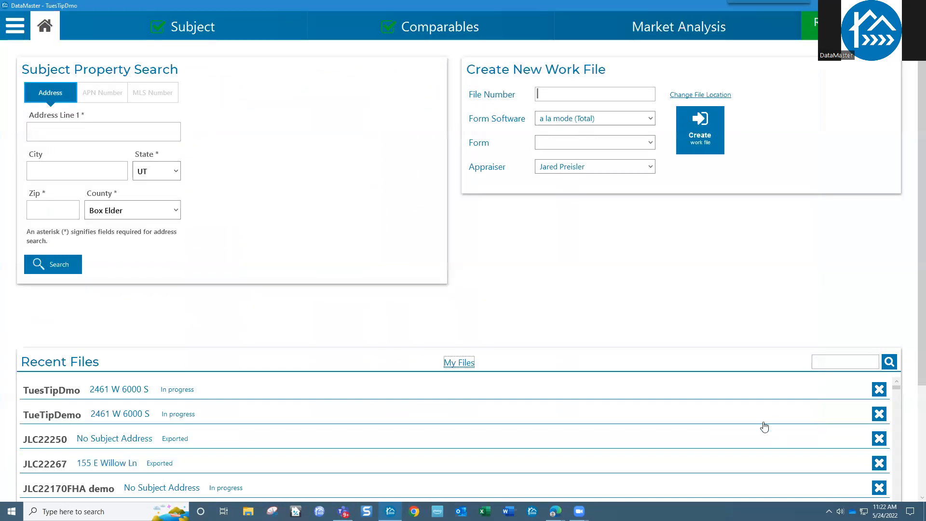
click(458, 363)
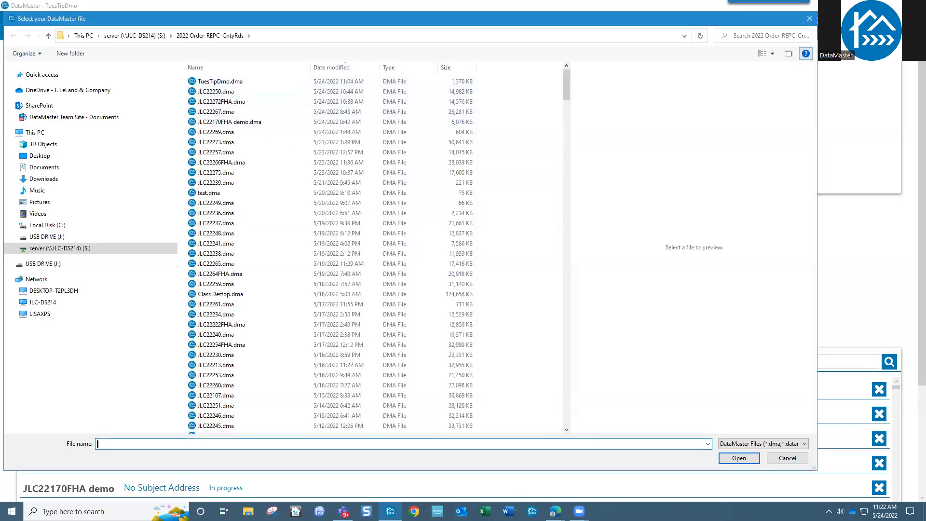
click(811, 18)
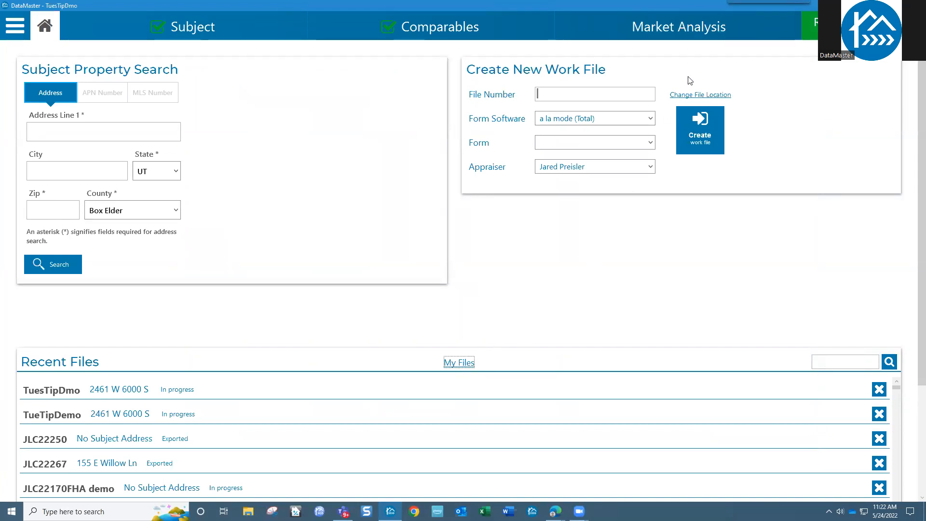
Step: Open Market Analysis, view the Competing Market 1004MC form, then the Neighborhood (Larger Market) data
click(725, 32)
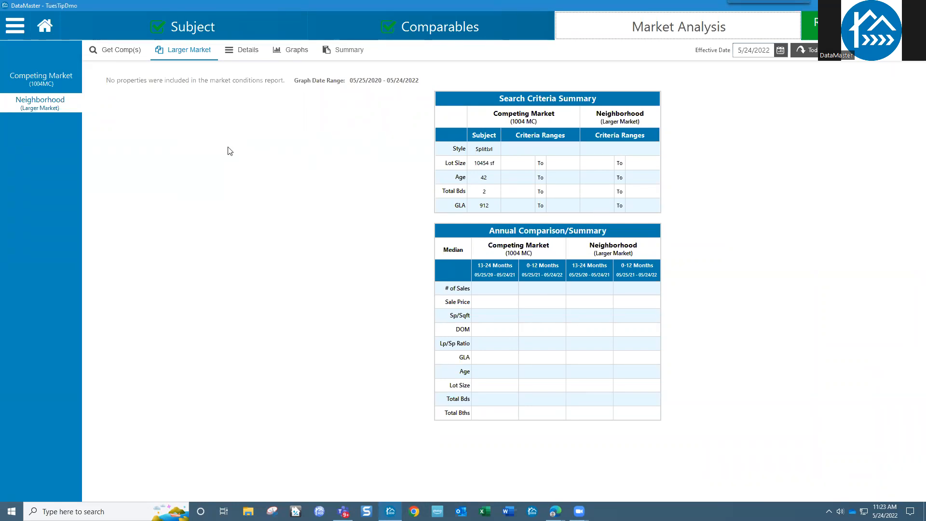
click(41, 87)
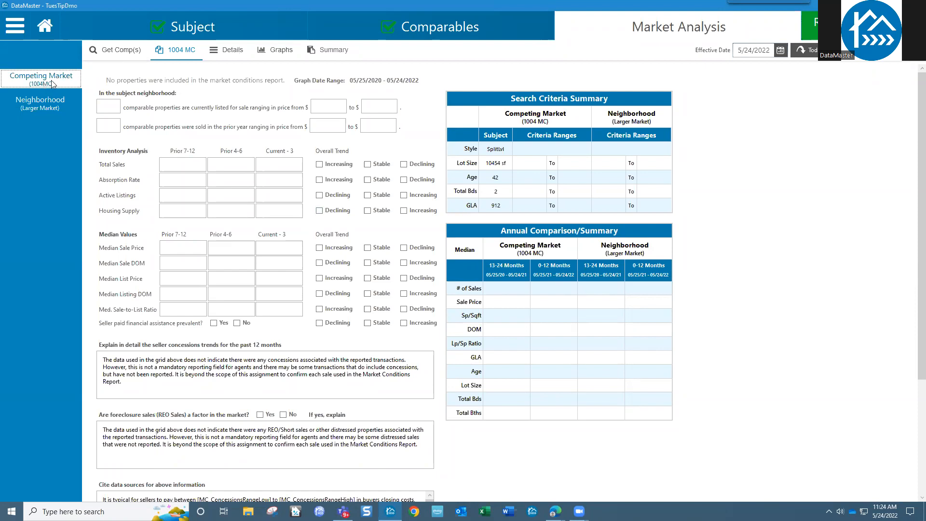
click(53, 108)
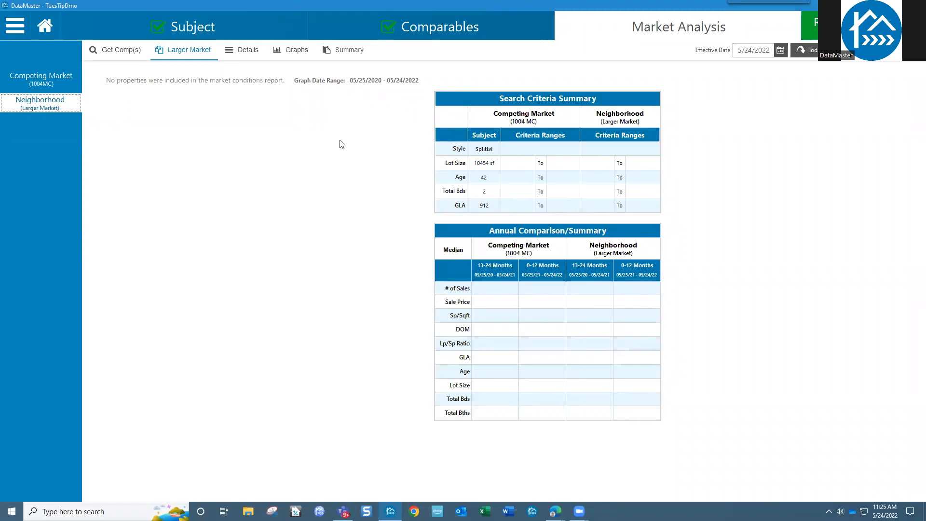
Step: On the Competing Market form, try 12/22/2021, then set the effective date to today, 5/24/2022
click(62, 83)
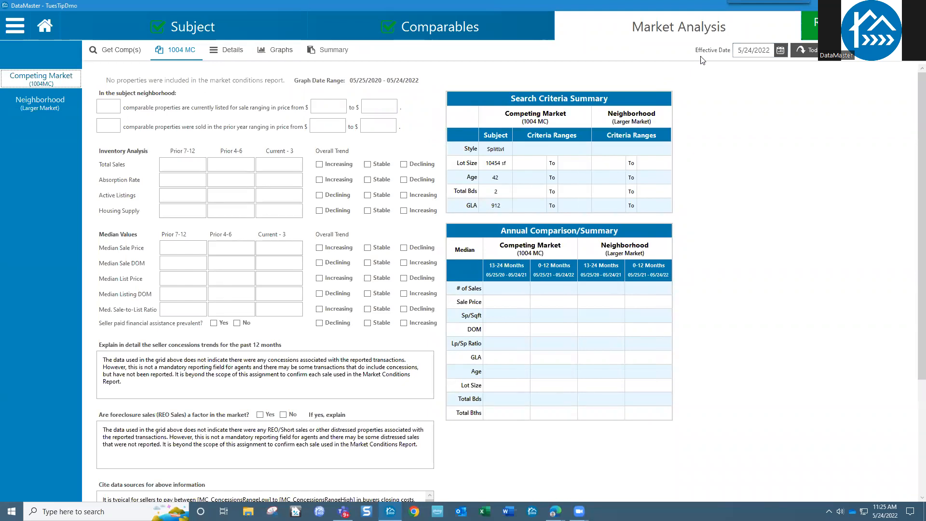
click(782, 51)
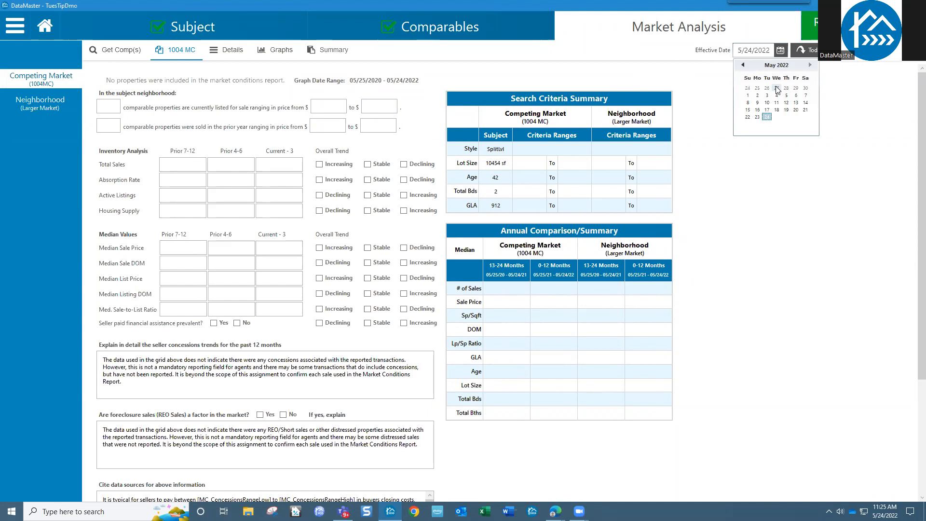
click(775, 66)
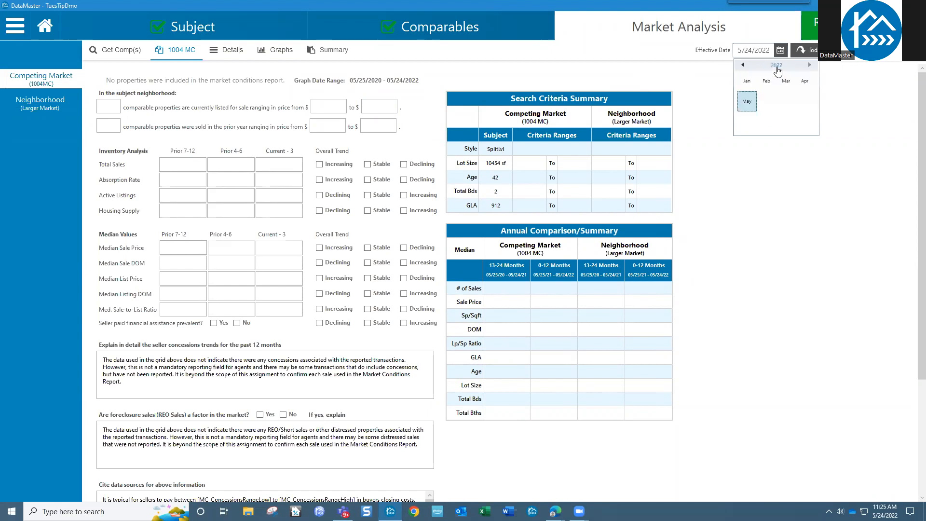
click(743, 65)
click(802, 121)
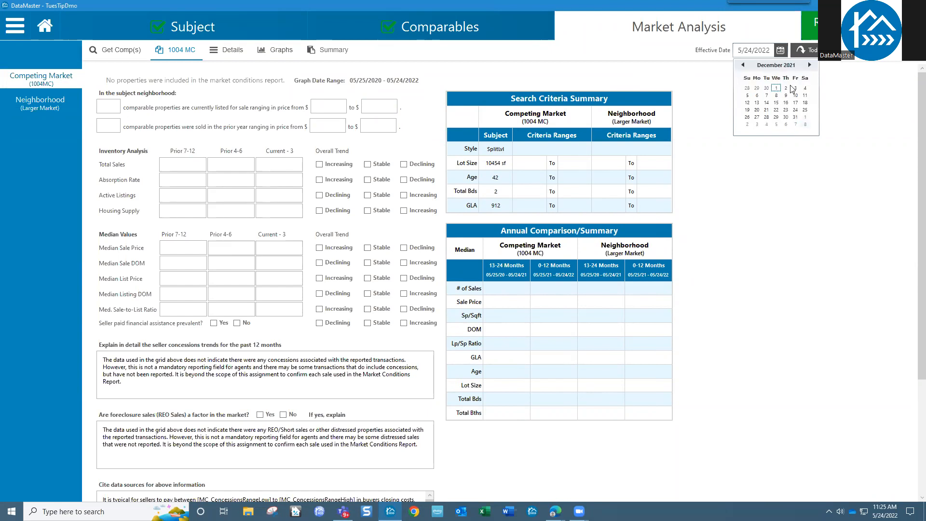
click(778, 110)
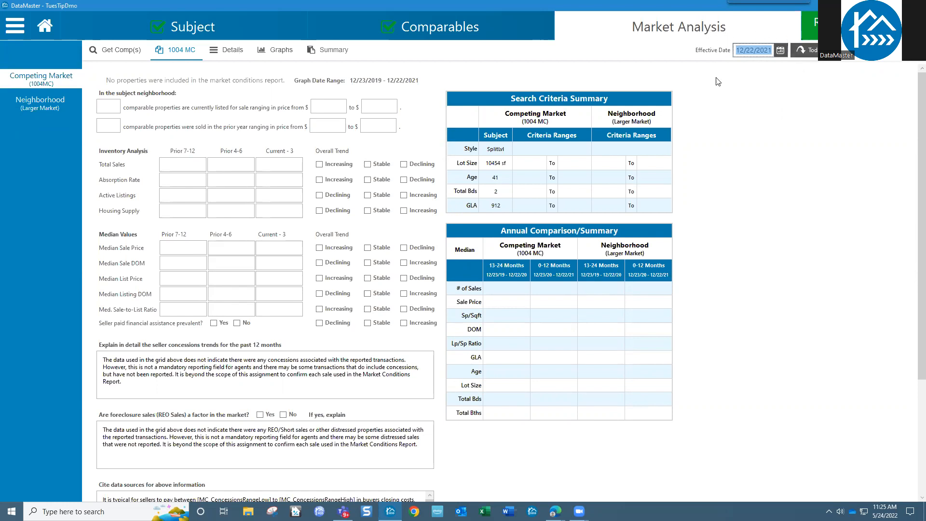
click(807, 48)
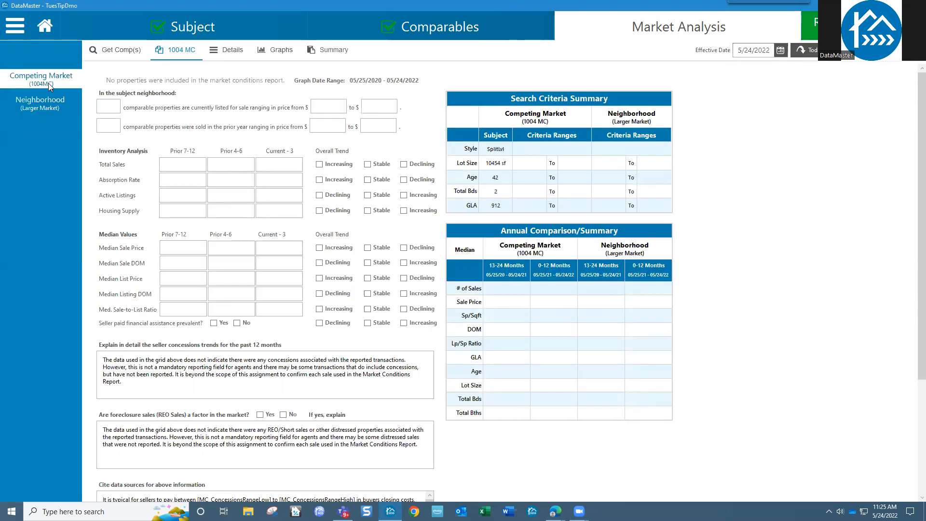
Step: Load RoyDemoMC.wfr as the Competing Market (1004 MC) file and list its 120 properties in Details
click(123, 50)
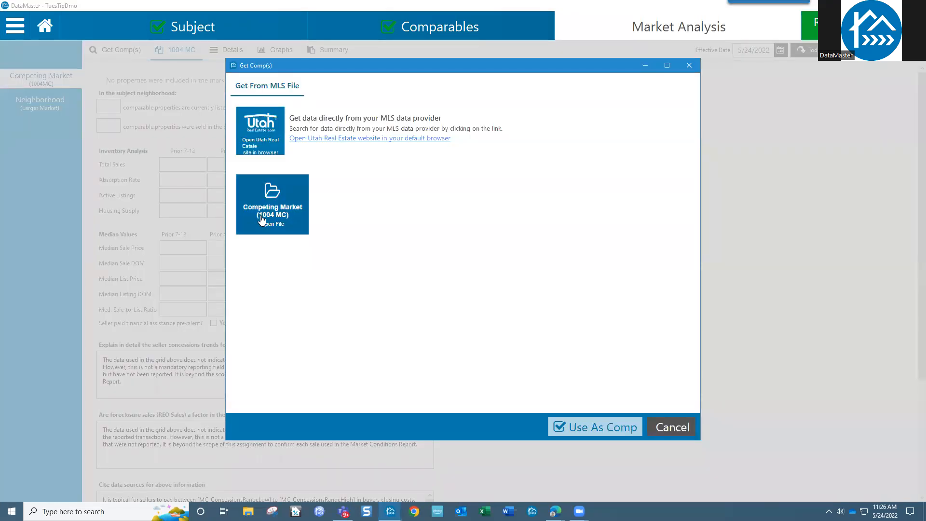
click(263, 212)
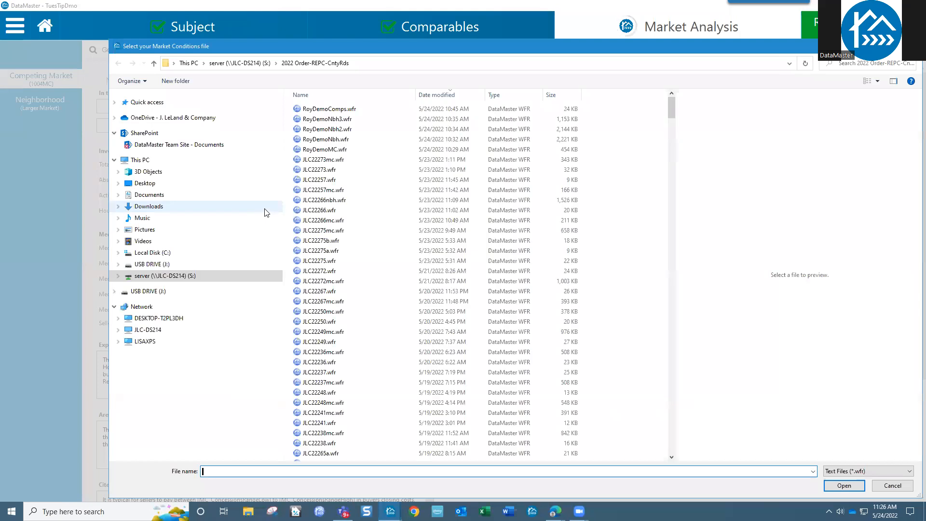
click(326, 150)
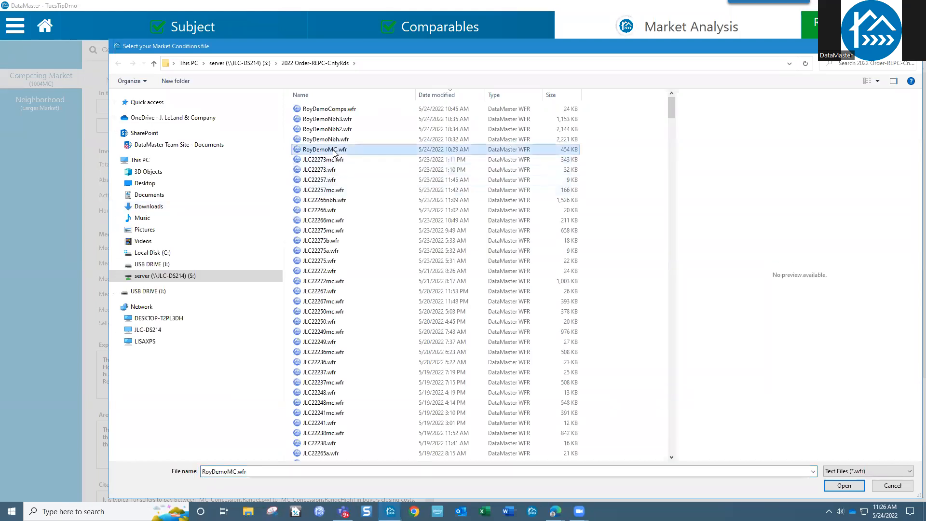
click(840, 486)
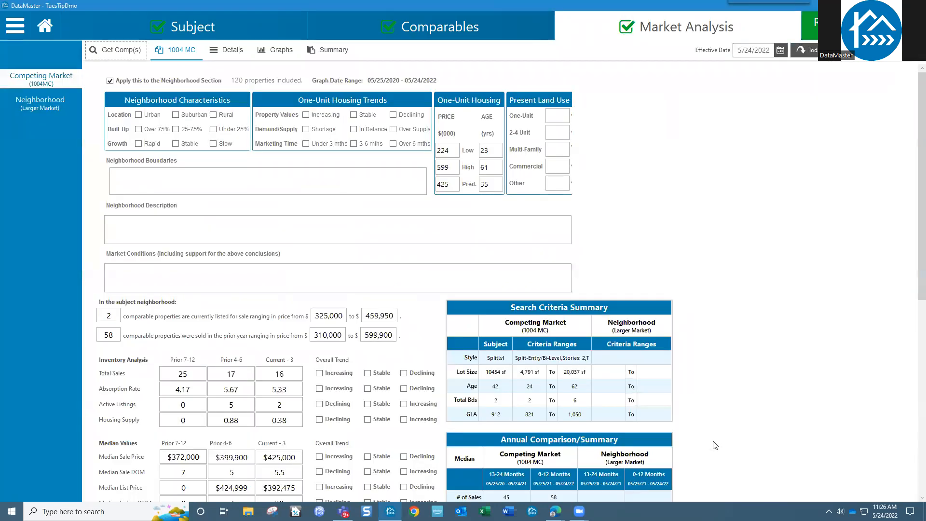
click(232, 56)
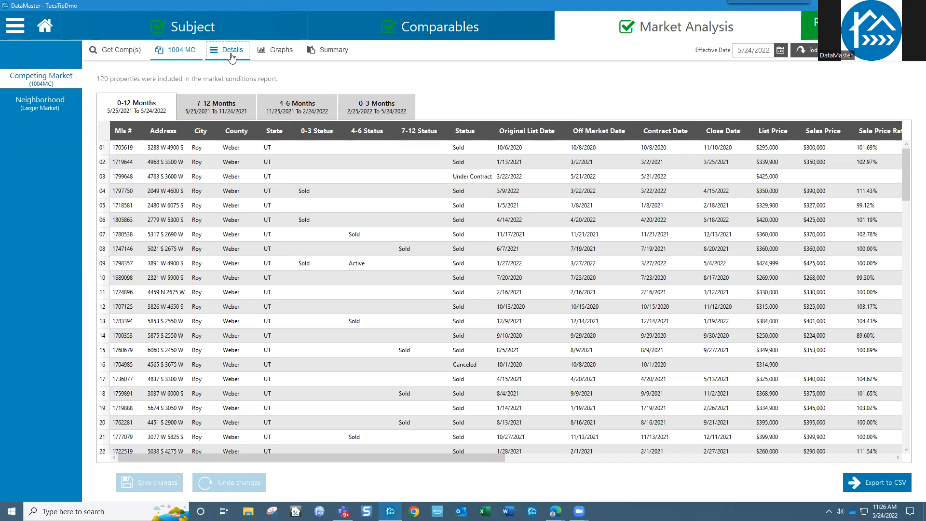
Step: Show the 7-12 month listings, 5/25/2021 to 11/24/2021
click(216, 111)
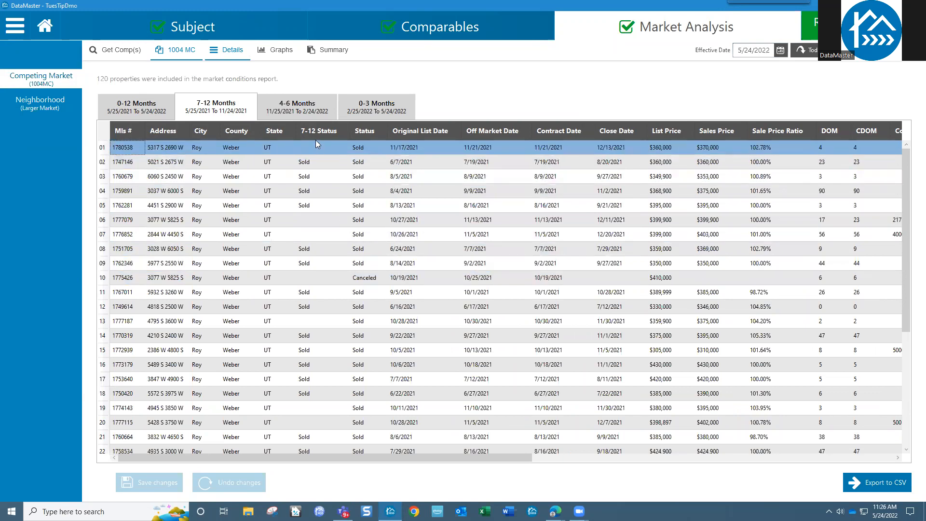
Step: Sort the 7-12 month listings by Status and then by 7-12 Status
click(360, 131)
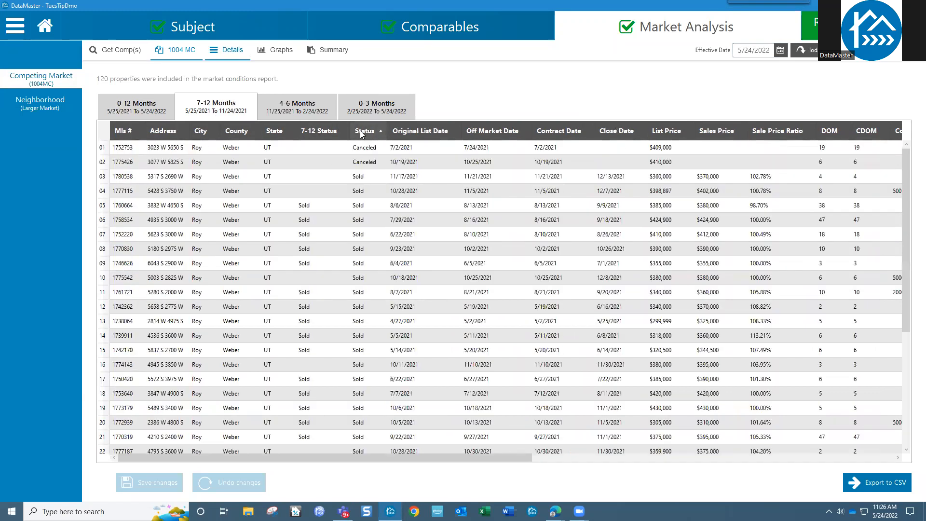
click(334, 132)
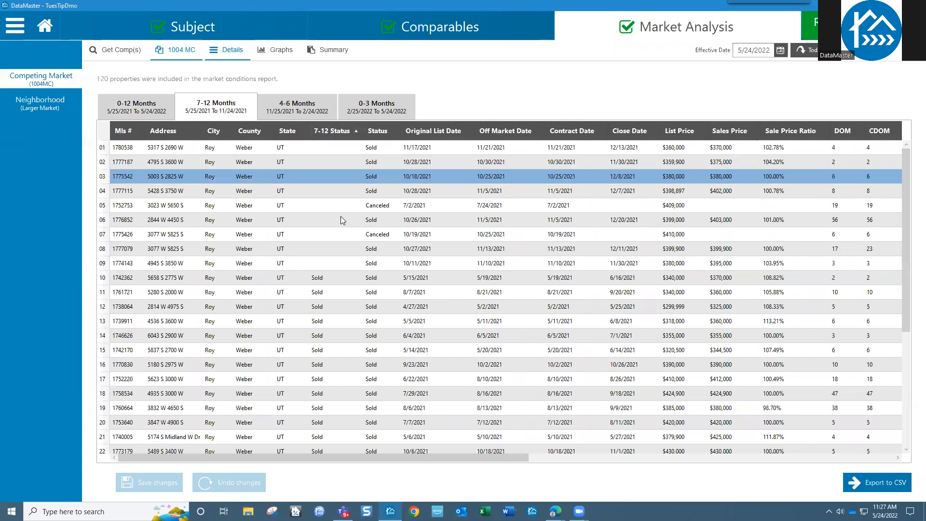
scroll(339, 239, down, 4)
scroll(340, 241, up, 5)
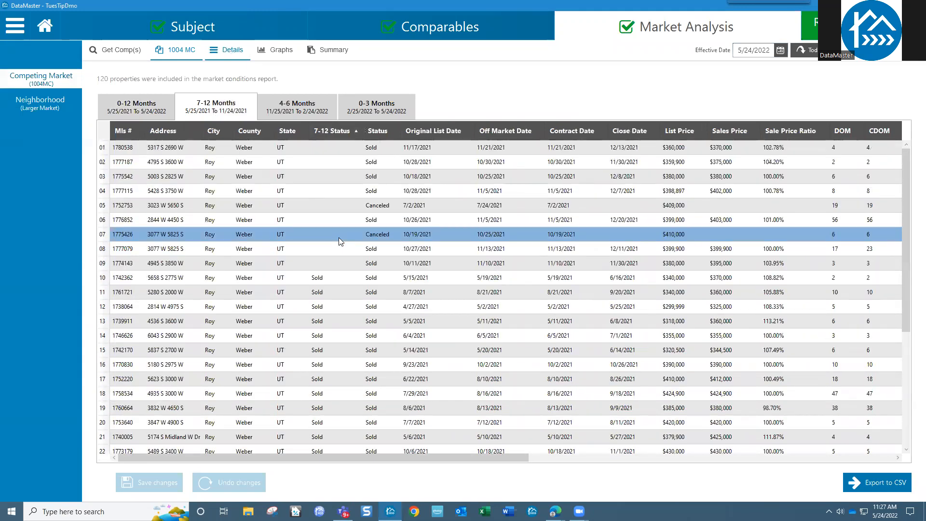
scroll(340, 263, down, 1)
scroll(340, 263, down, 3)
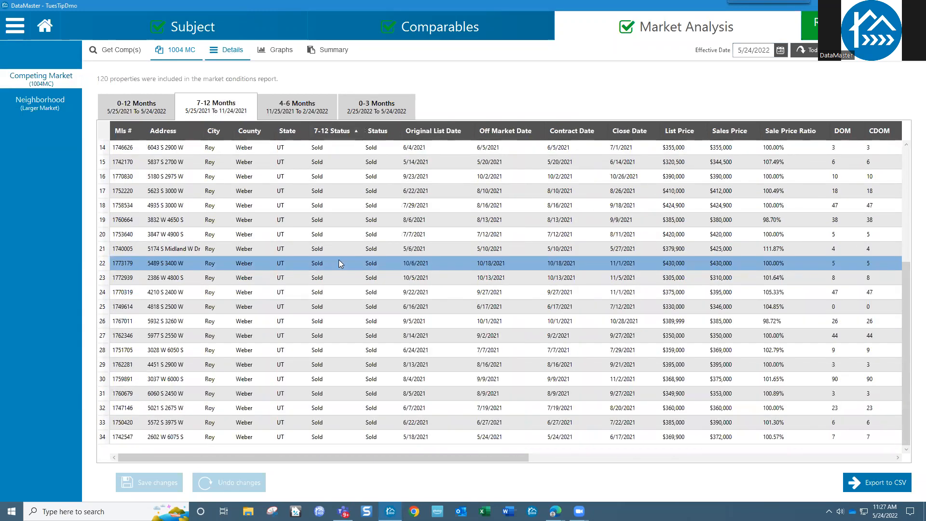
Step: Inspect a sold listing, then switch to the 4-6 month listings (11/25/2021 to 2/24/2022)
click(360, 292)
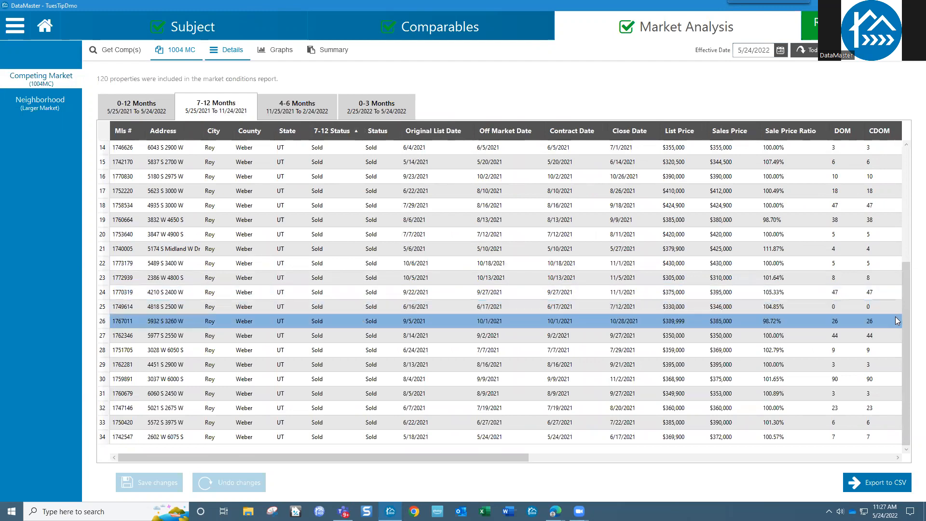
scroll(892, 270, up, 2)
scroll(892, 248, up, 3)
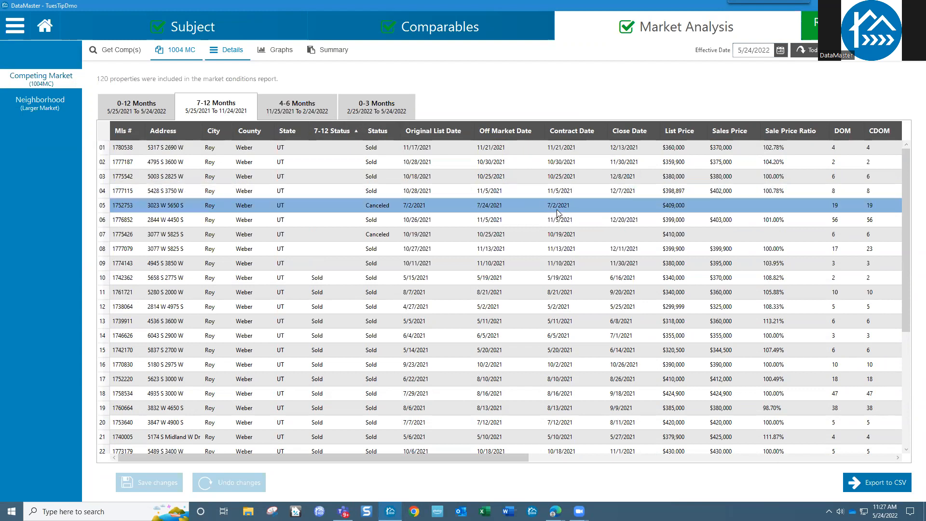
click(305, 109)
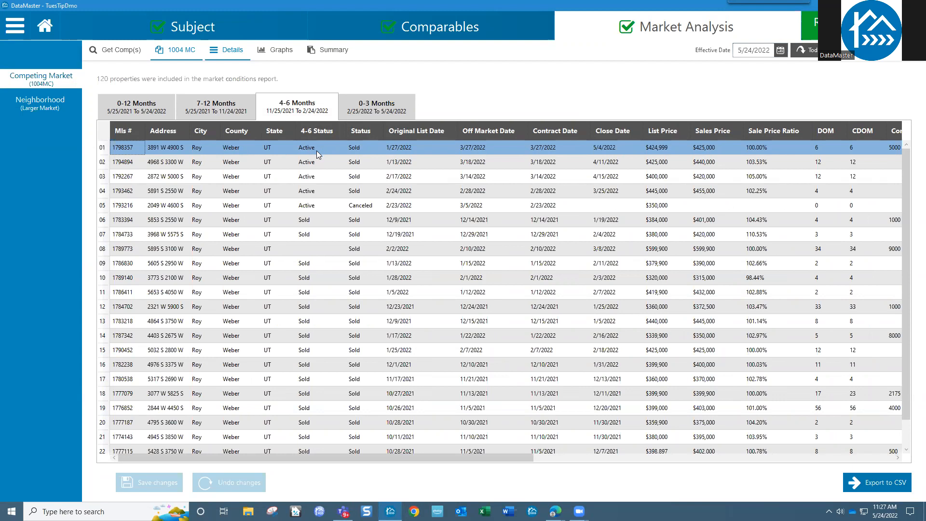
scroll(354, 206, down, 1)
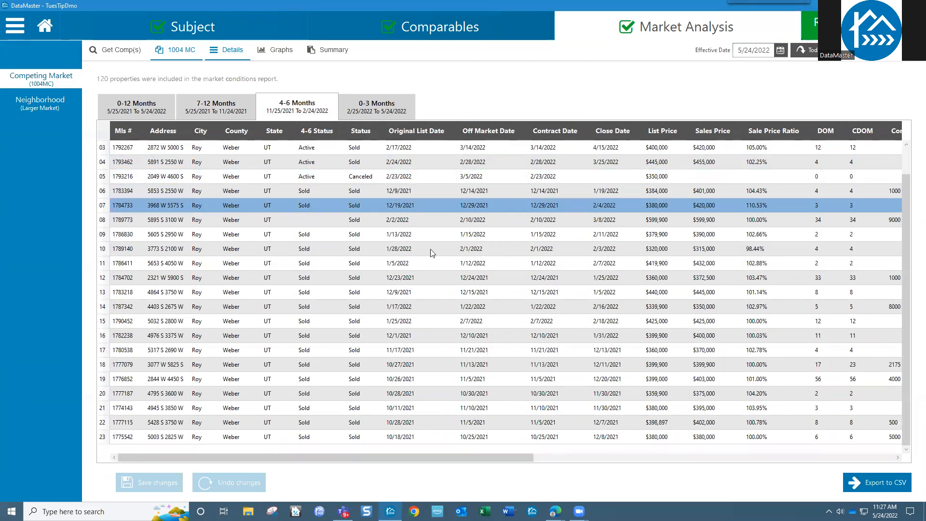
scroll(379, 263, up, 1)
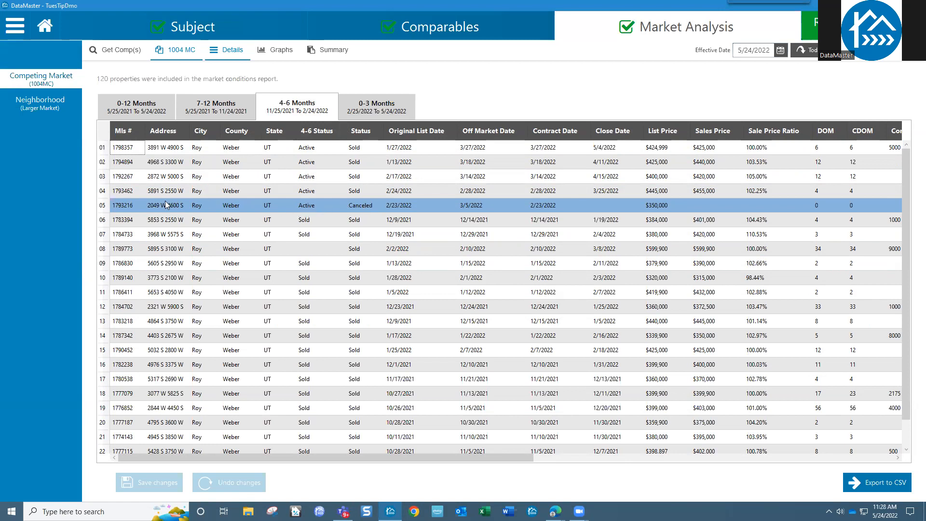
click(102, 206)
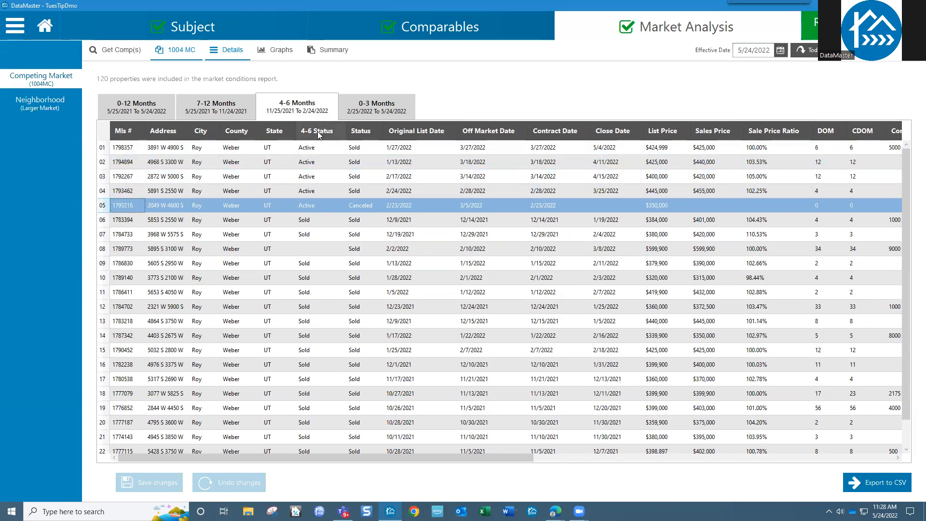
click(313, 205)
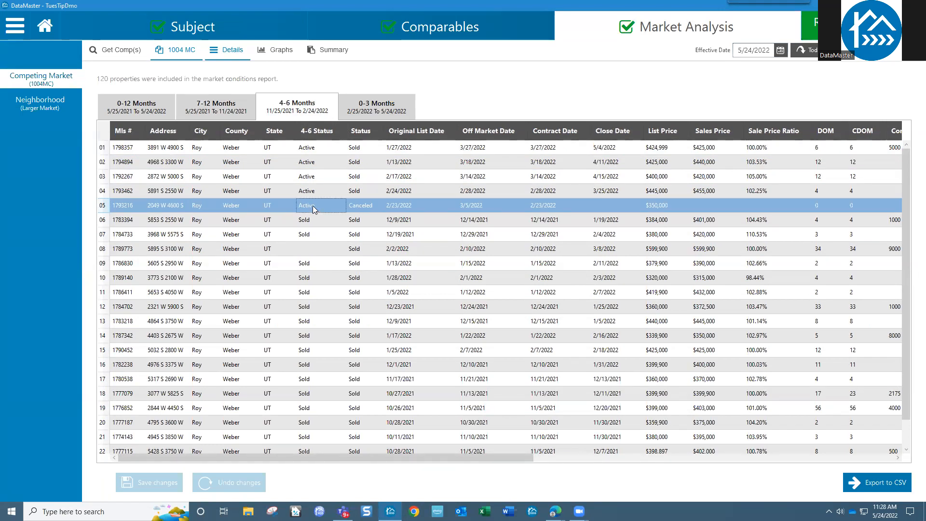
Step: Return to the 1004MC form and highlight the Prior 4-6 months active listings count of 5
click(190, 55)
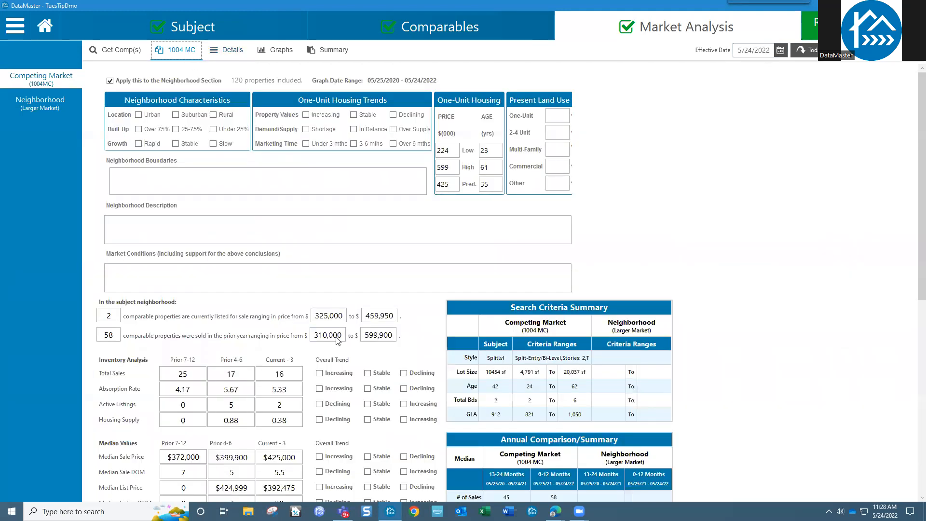
scroll(258, 201, down, 7)
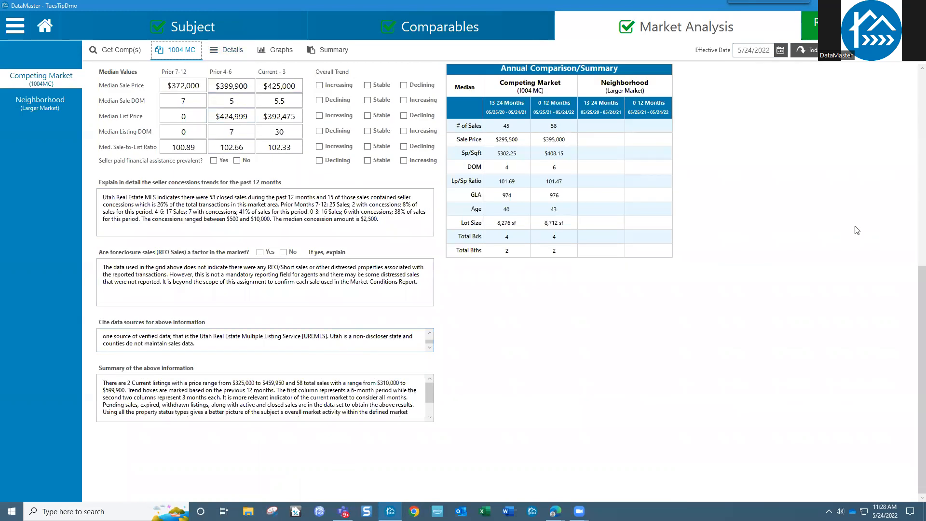
scroll(914, 300, up, 3)
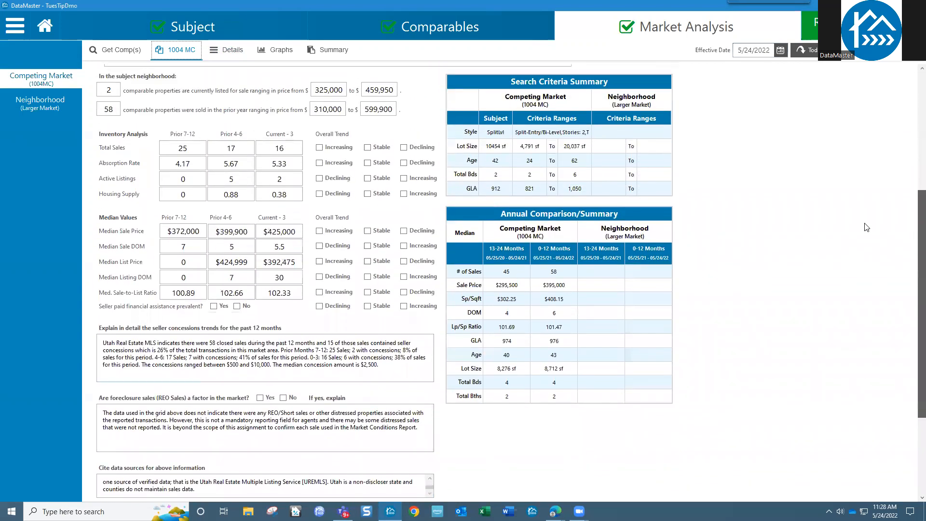
drag(242, 178, 222, 178)
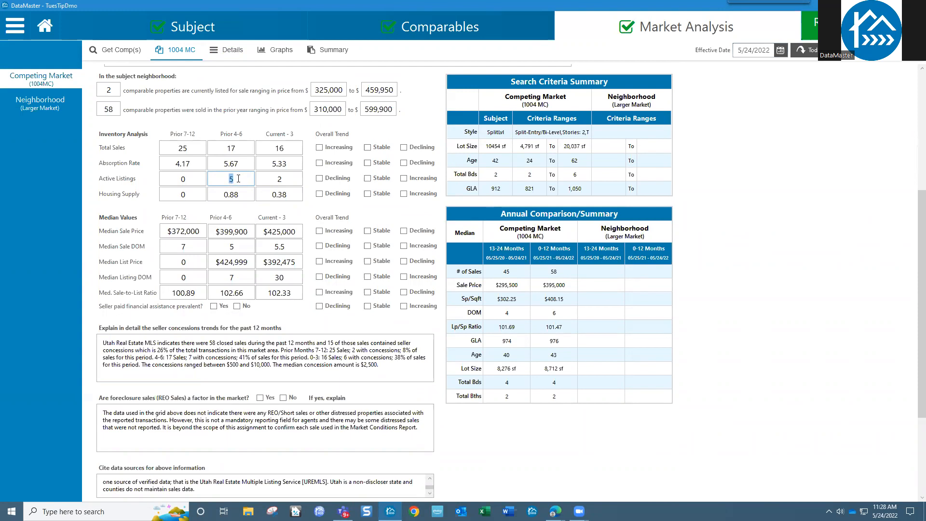
Step: In Market Analysis settings, toggle Count pending properties as actives on, then back off
click(15, 25)
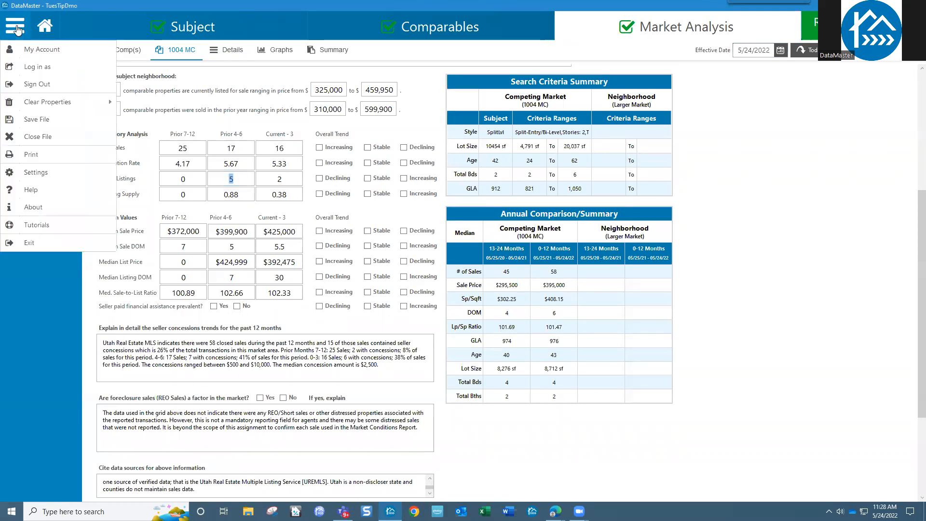
click(38, 172)
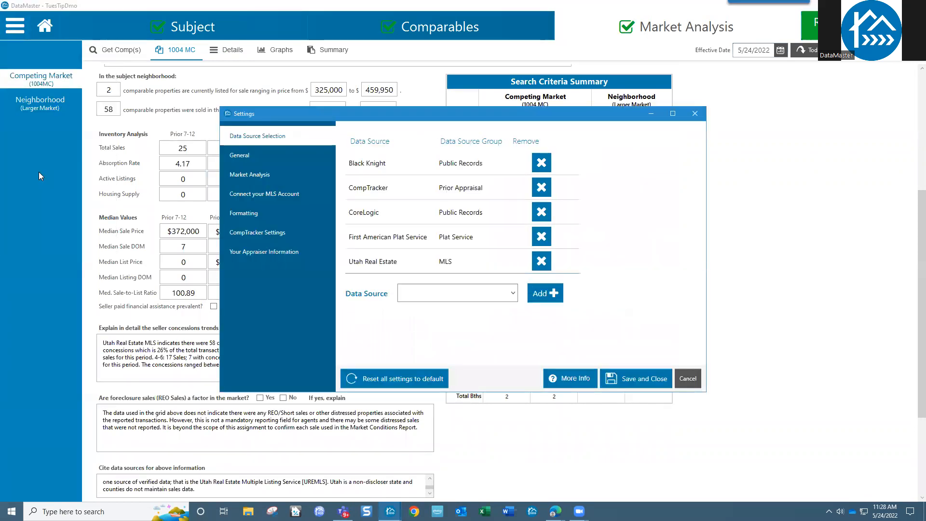
click(248, 177)
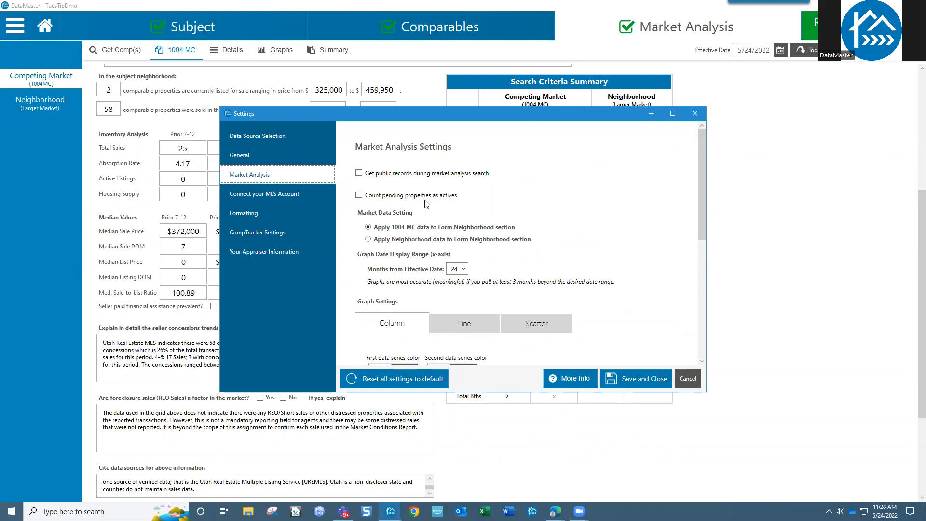
click(359, 195)
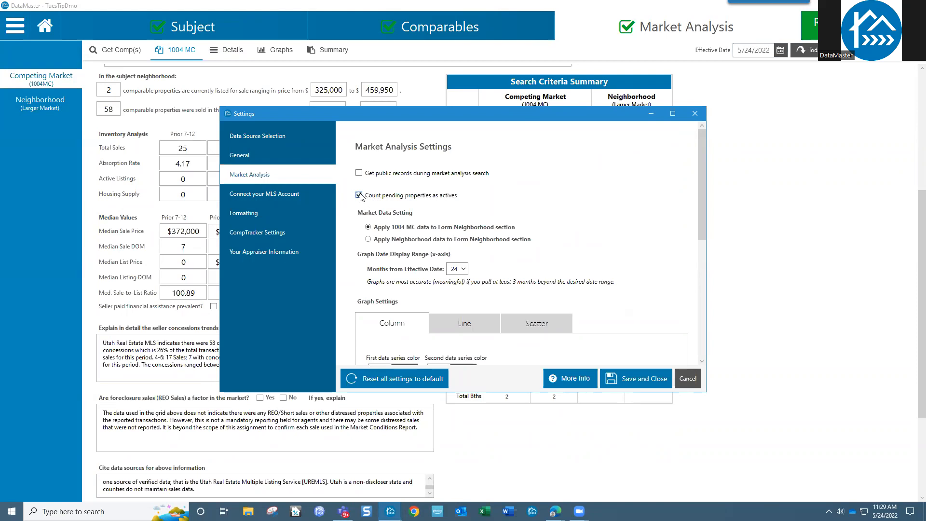
click(359, 195)
Step: Cancel Settings, reopen Market Analysis settings, and turn on Count pending properties as actives
click(688, 379)
click(21, 31)
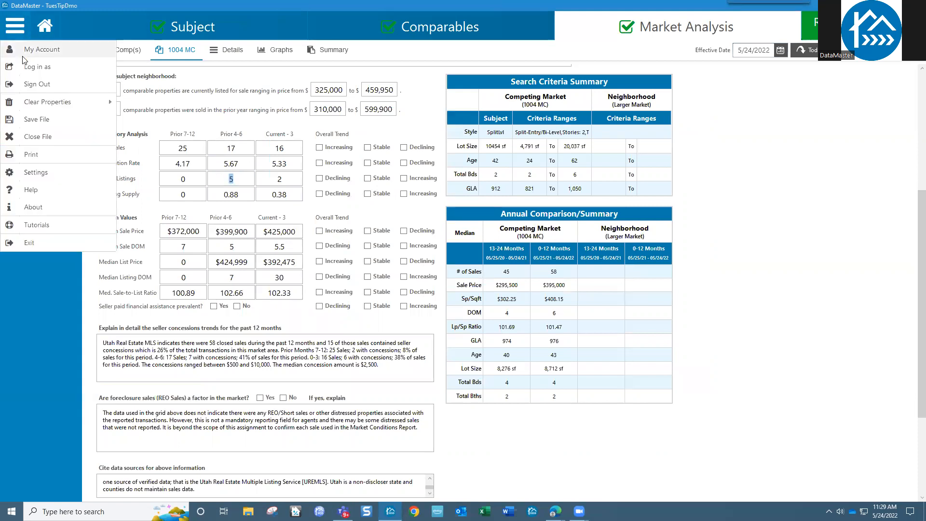
click(35, 174)
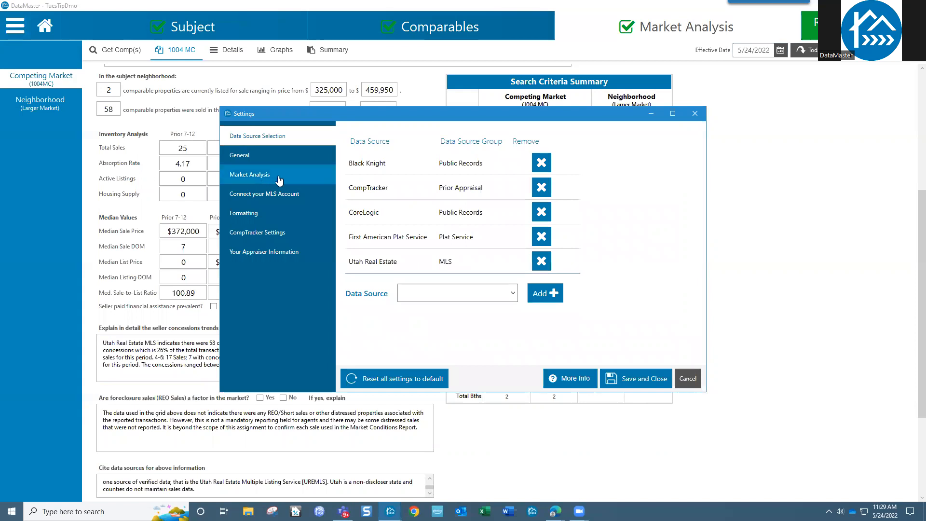
click(279, 178)
click(359, 195)
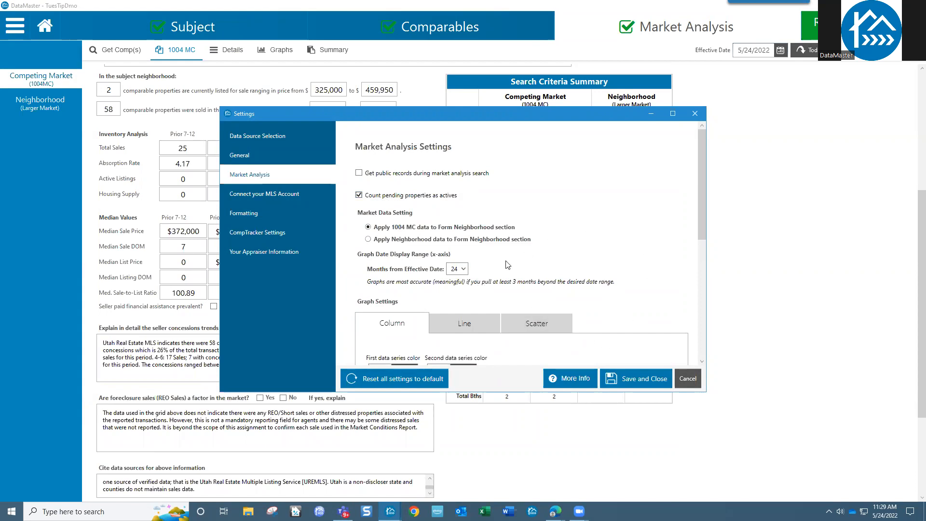
Step: Keep the graph range at 24 months from the effective date
click(465, 270)
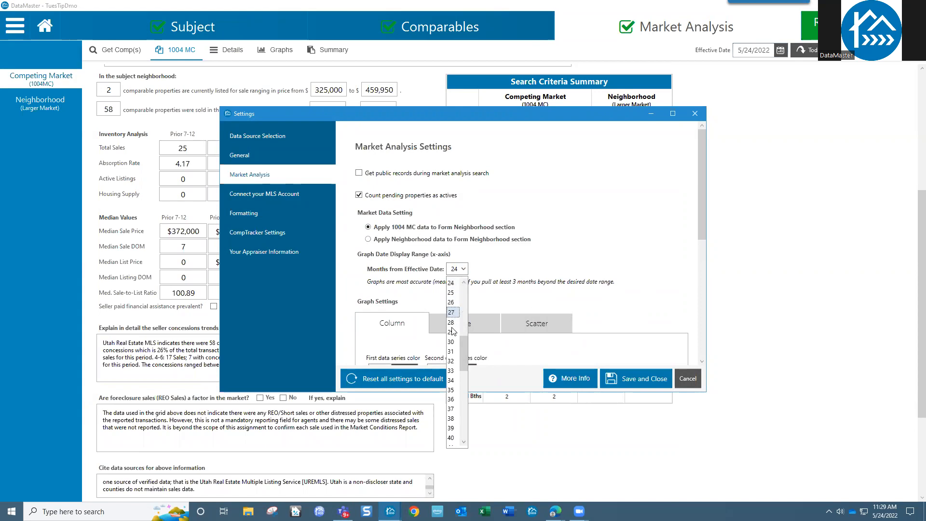
scroll(459, 330, up, 8)
scroll(457, 342, down, 18)
drag(463, 405, 464, 331)
click(452, 313)
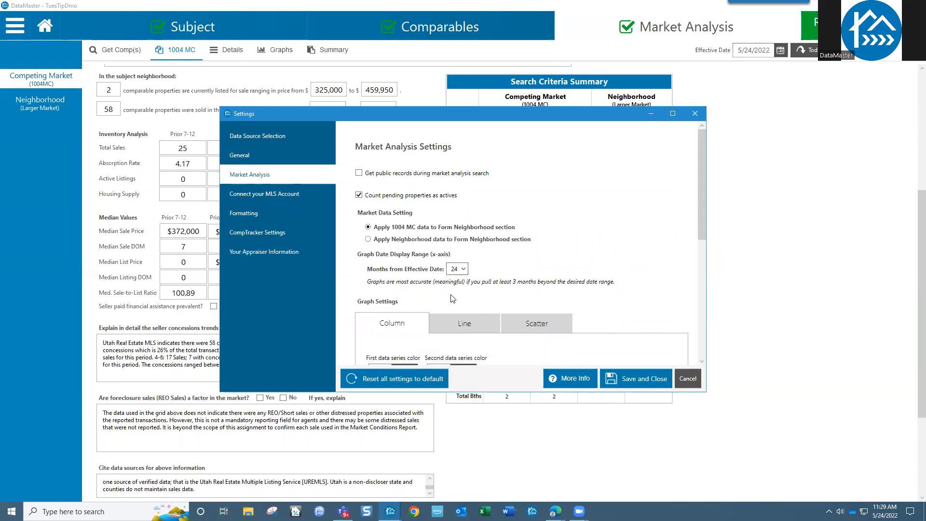
drag(701, 211, 698, 289)
click(405, 201)
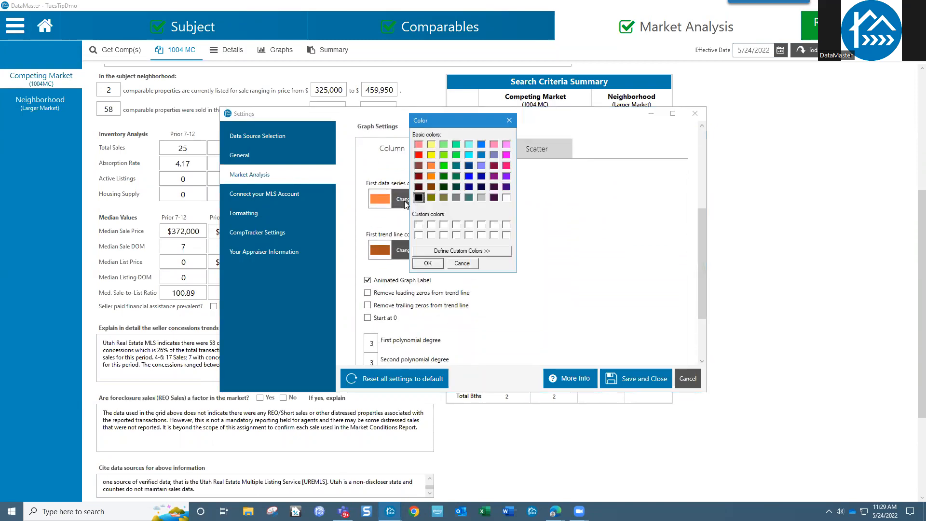
click(458, 252)
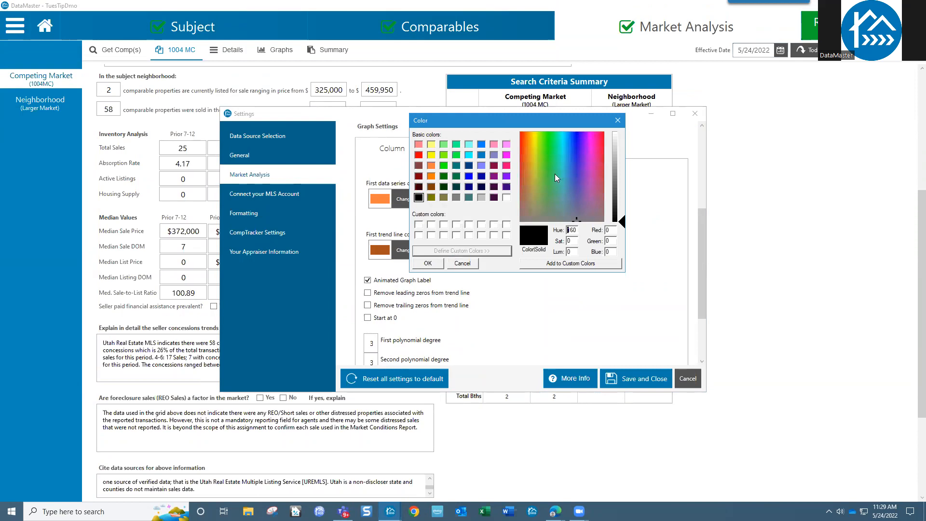
click(463, 263)
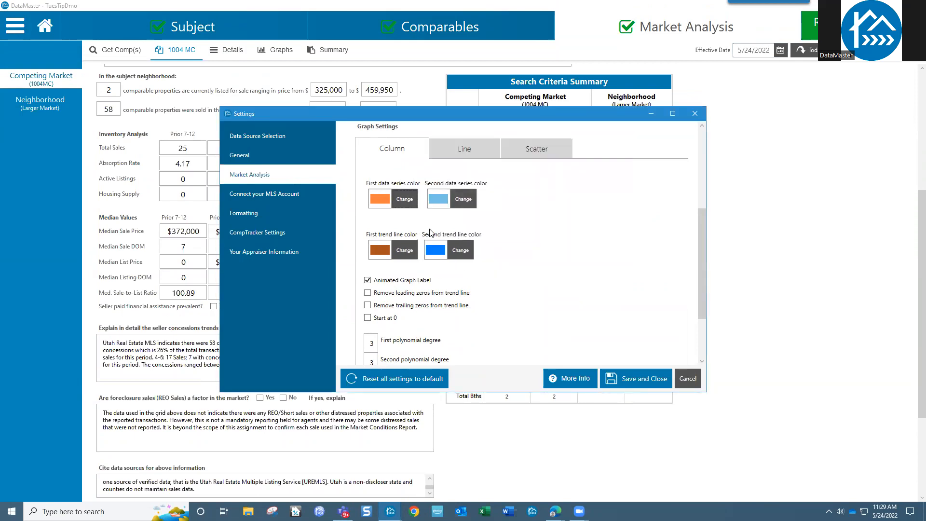
scroll(701, 246, down, 3)
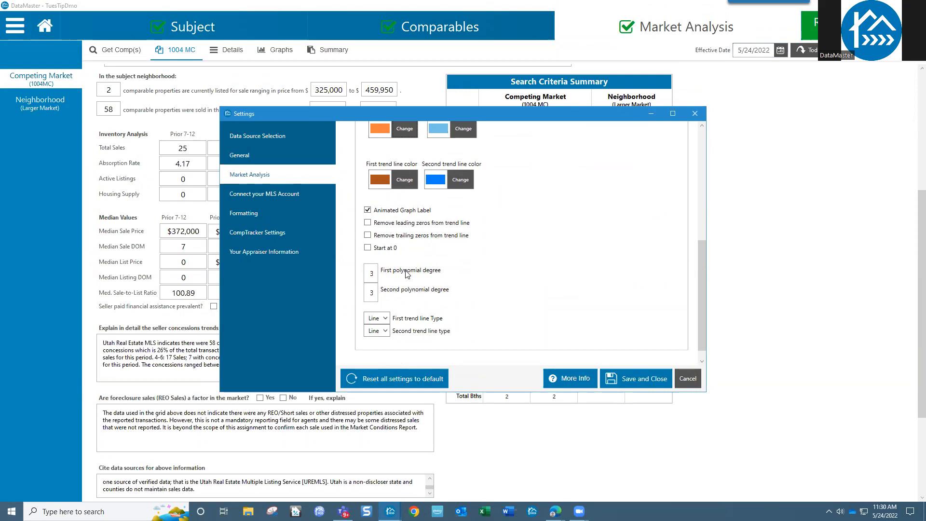
click(372, 274)
click(688, 380)
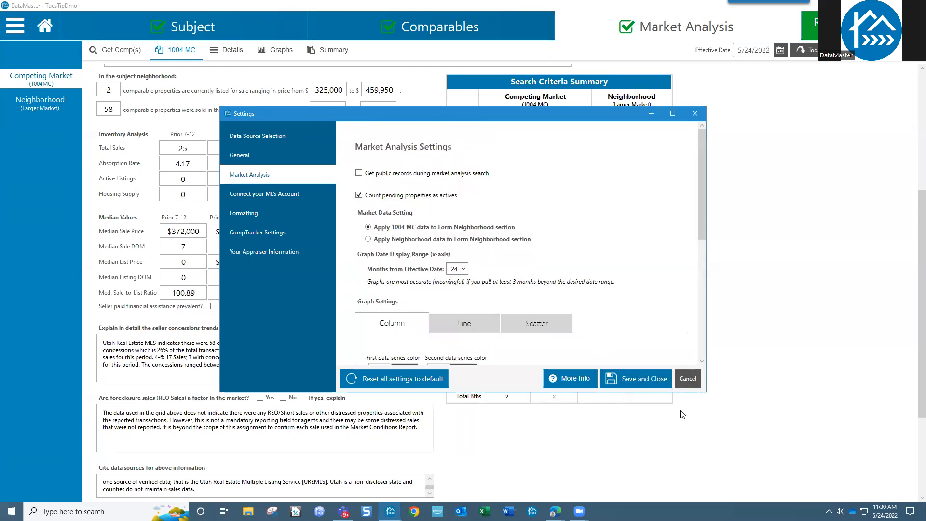
Step: Cancel Settings and show the competing market Graphs Summary with the Sale Price Per Square Foot chart
click(688, 379)
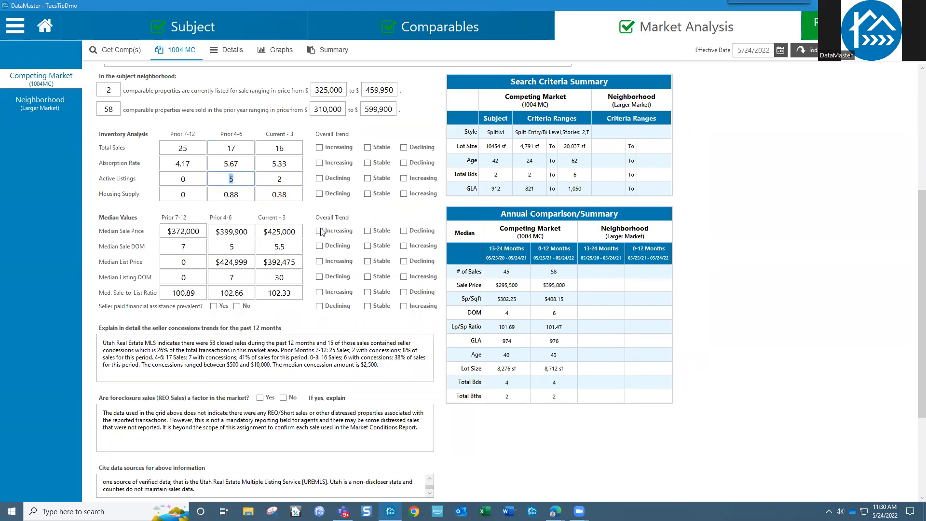
scroll(248, 89, up, 5)
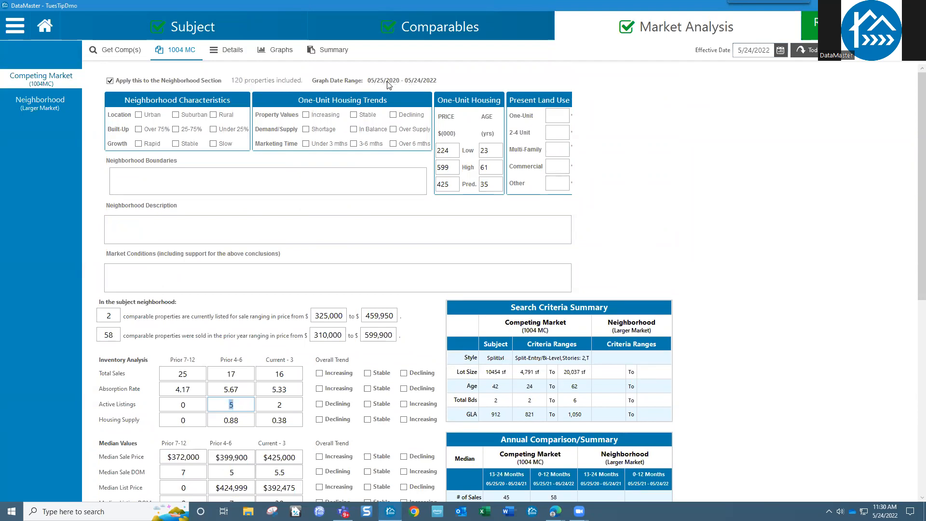
click(278, 52)
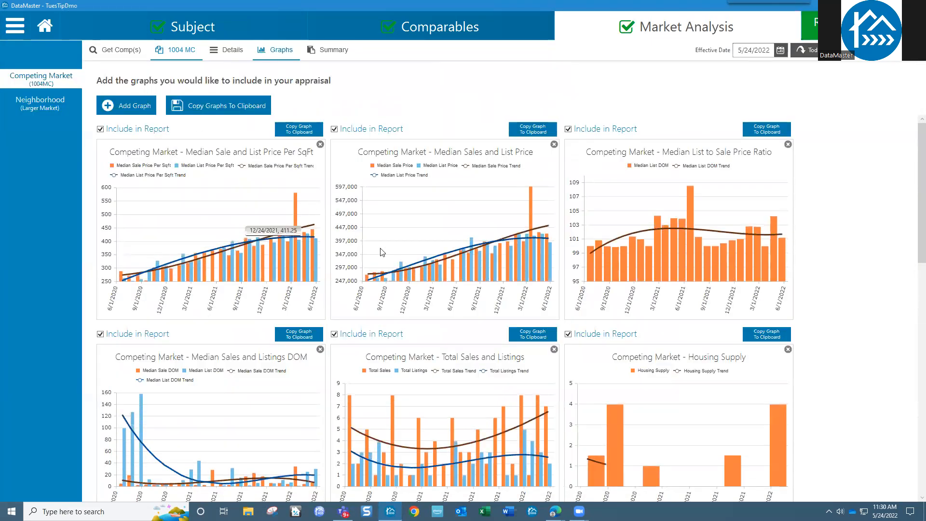
click(330, 57)
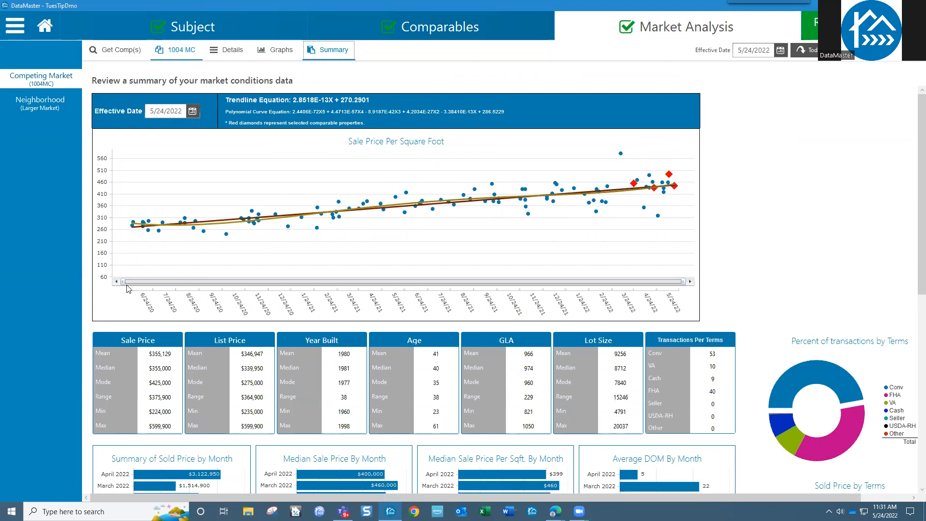
Step: Narrow the Sale Price Per Square Foot chart's range slider, restore the full range, and view the monthly charts
drag(121, 281, 405, 281)
drag(476, 283, 185, 285)
drag(400, 283, 707, 283)
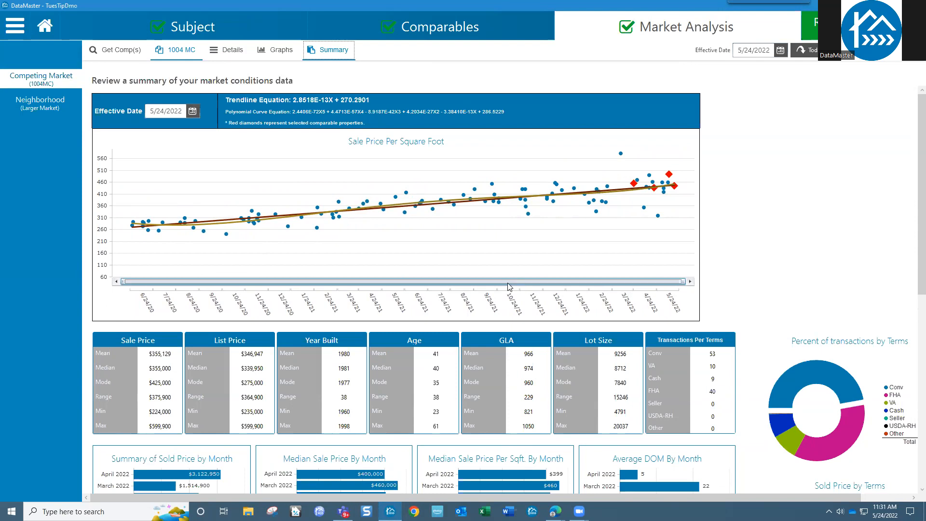
drag(913, 235, 913, 425)
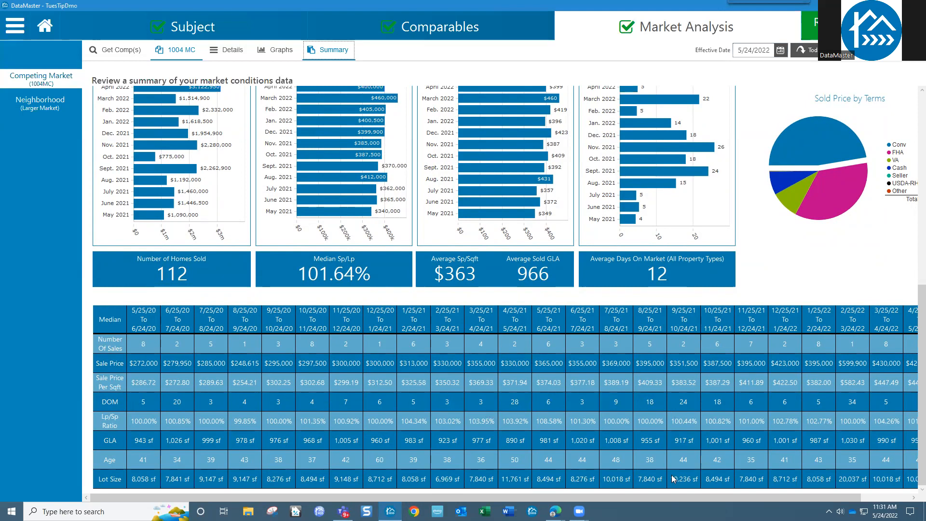
Step: Scroll the summary table sideways, then return to the 120-property Details listing
drag(646, 496, 705, 496)
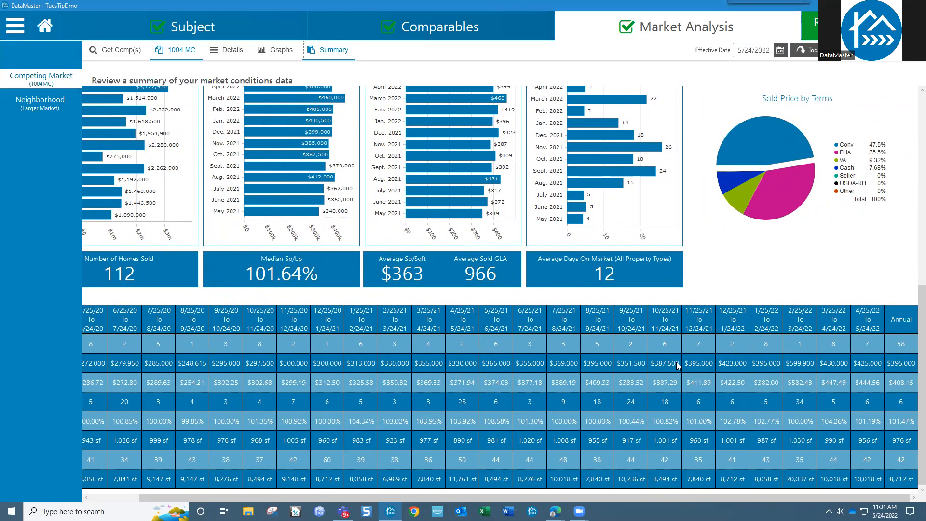
drag(719, 496, 561, 490)
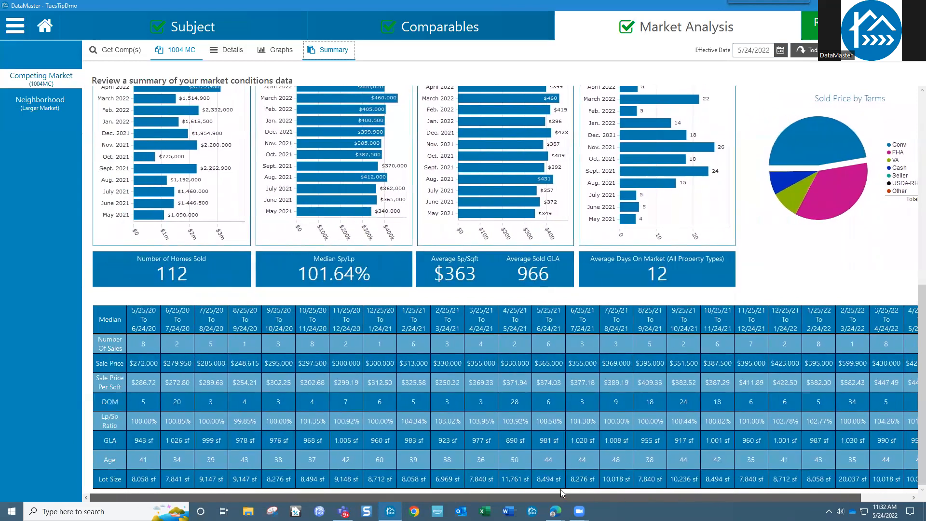
click(231, 57)
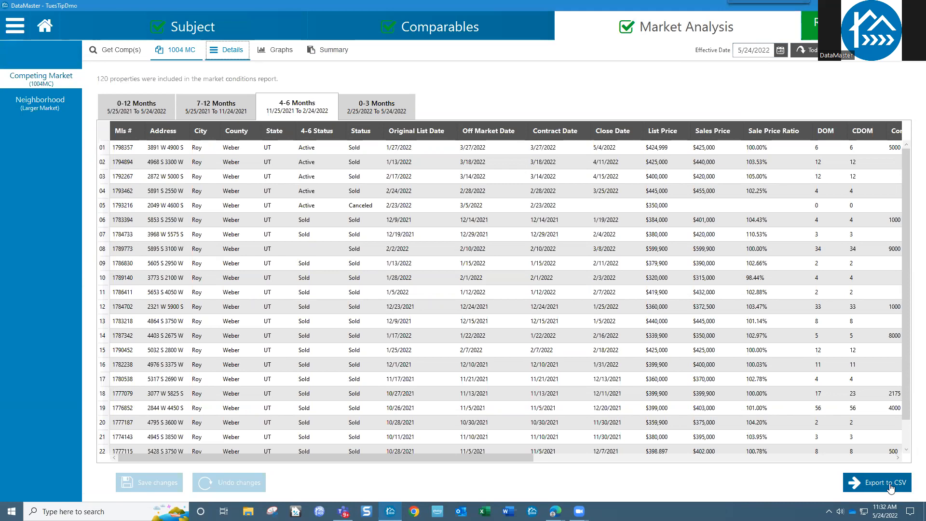
Step: Go back to the 1004 MC form and select the empty Neighborhood (Larger Market) analysis
click(185, 58)
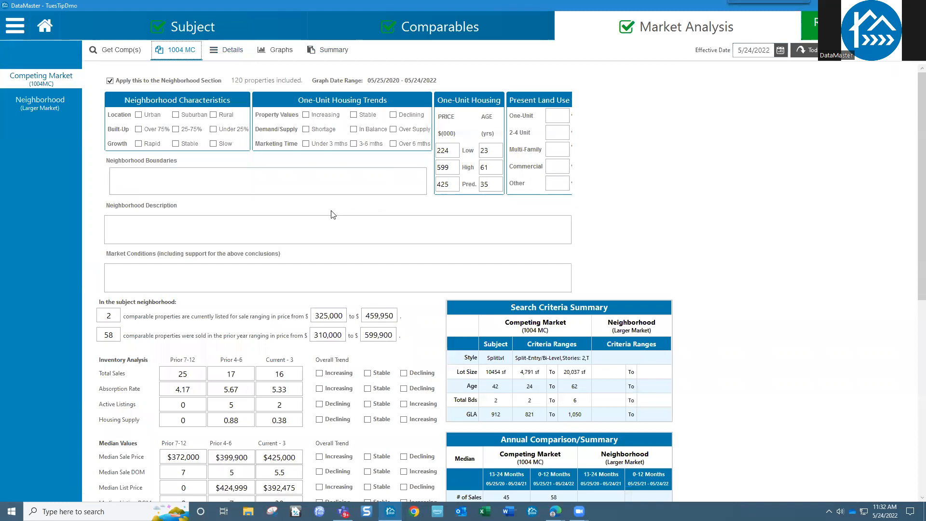
click(41, 104)
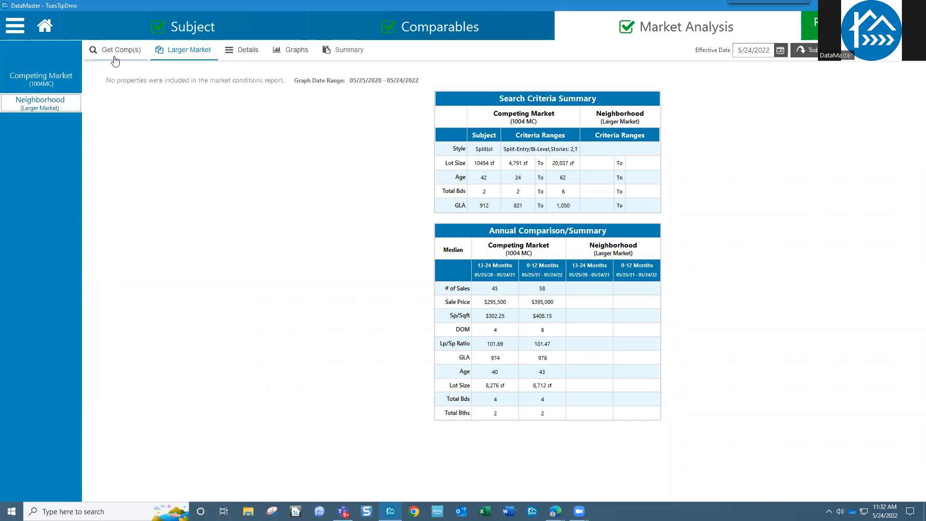
Step: Load RoyDemoNbh.wfr as the Neighborhood (Larger Market) MLS file via Get Comp(s)
click(120, 52)
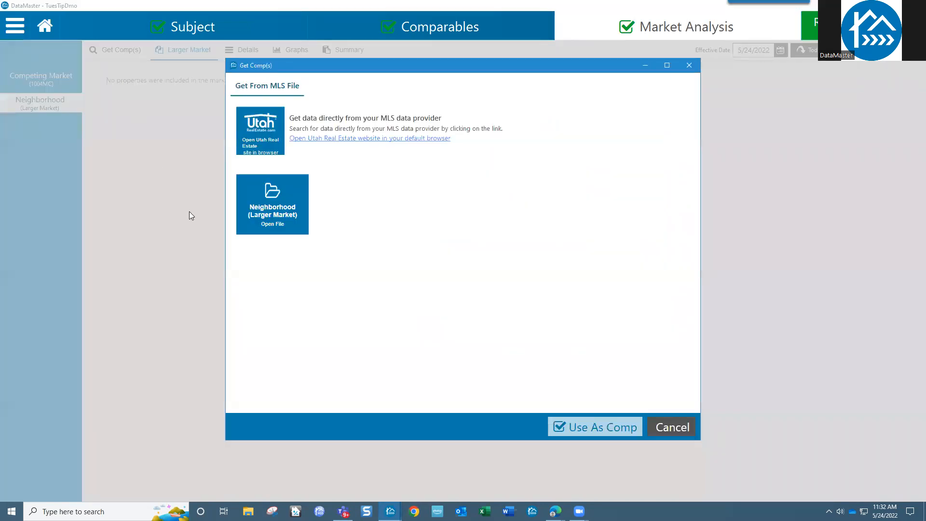
click(270, 215)
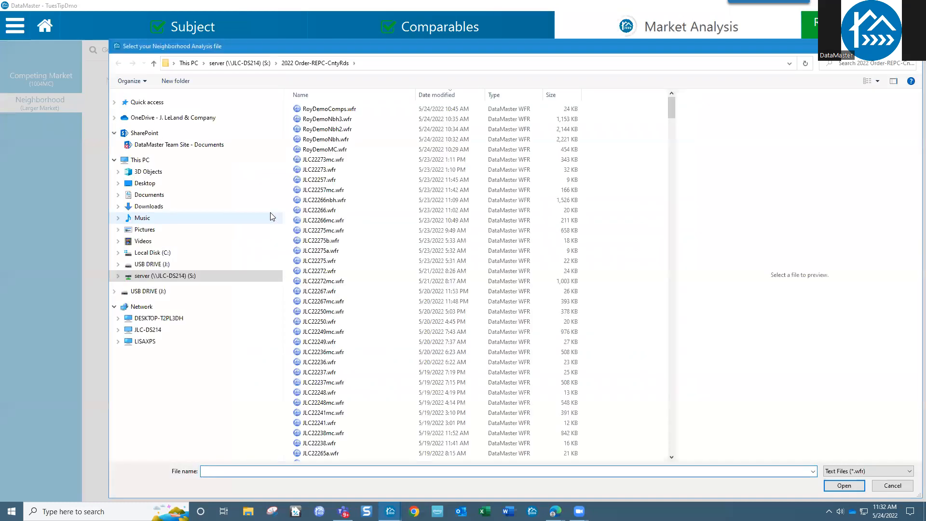
click(332, 140)
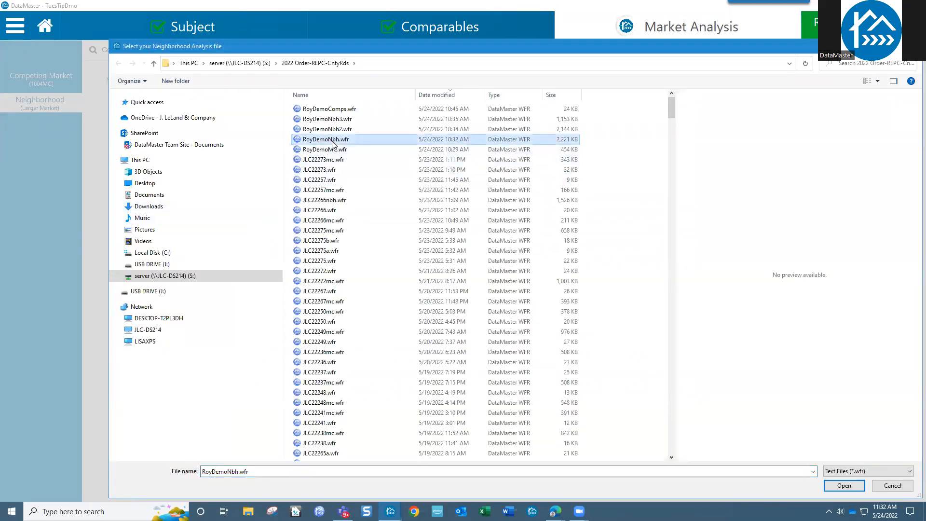
click(842, 486)
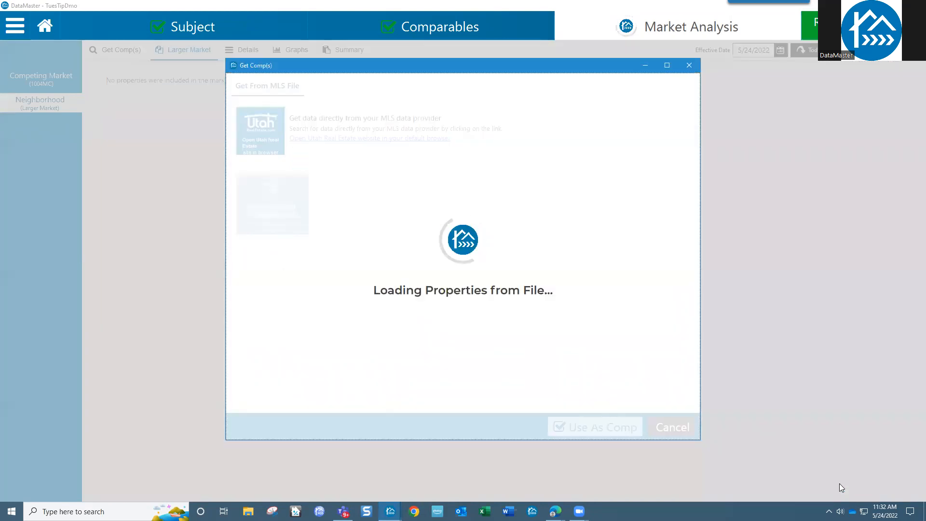
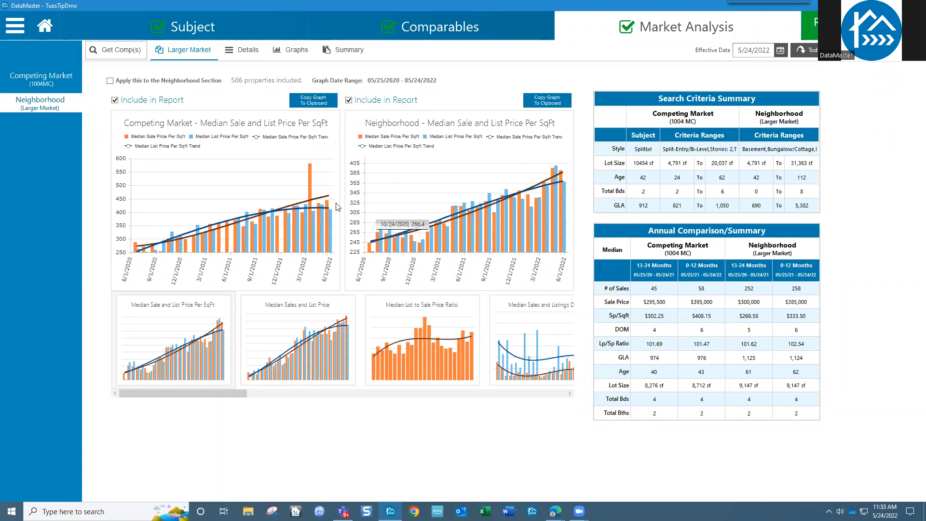
Step: Load RoyDemoNbh2.wfr through Get Comp(s) and append it to the neighborhood data, totalling 1136 properties
click(108, 48)
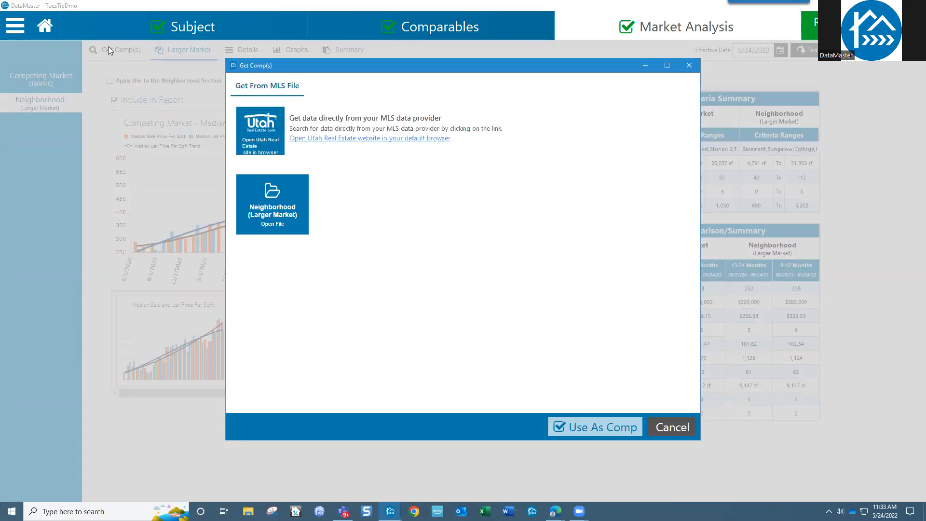
click(293, 213)
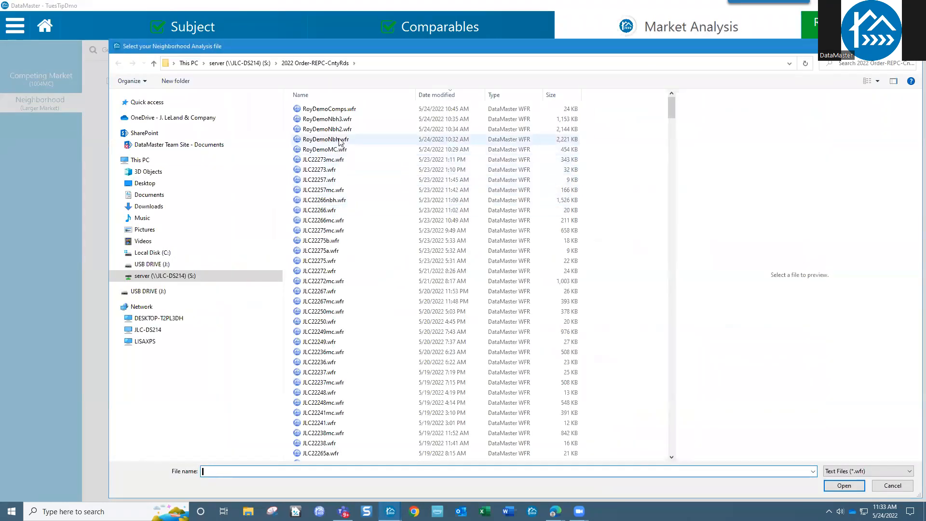
click(328, 129)
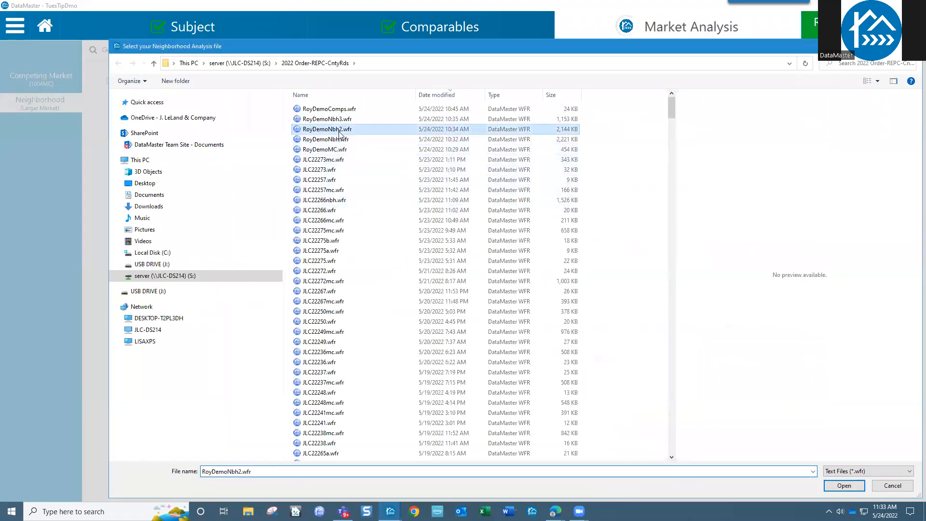
click(840, 487)
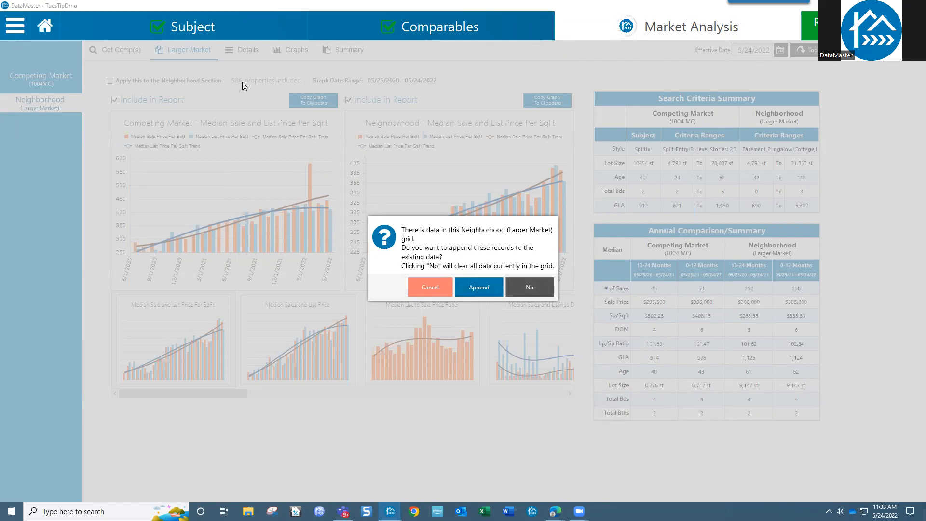
click(479, 287)
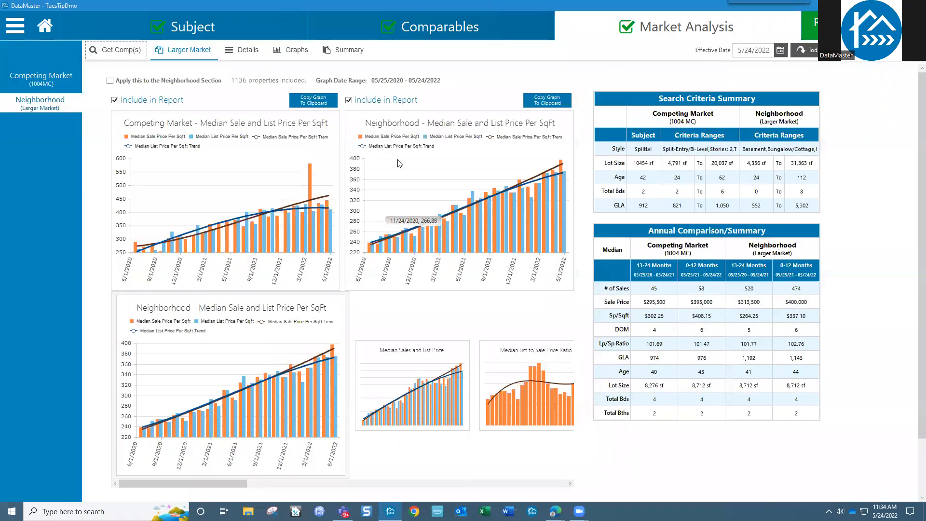
Step: Load RoyDemoNbh3.wfr through Get Comp(s) and append it, raising the neighborhood data to 1434 properties
click(144, 50)
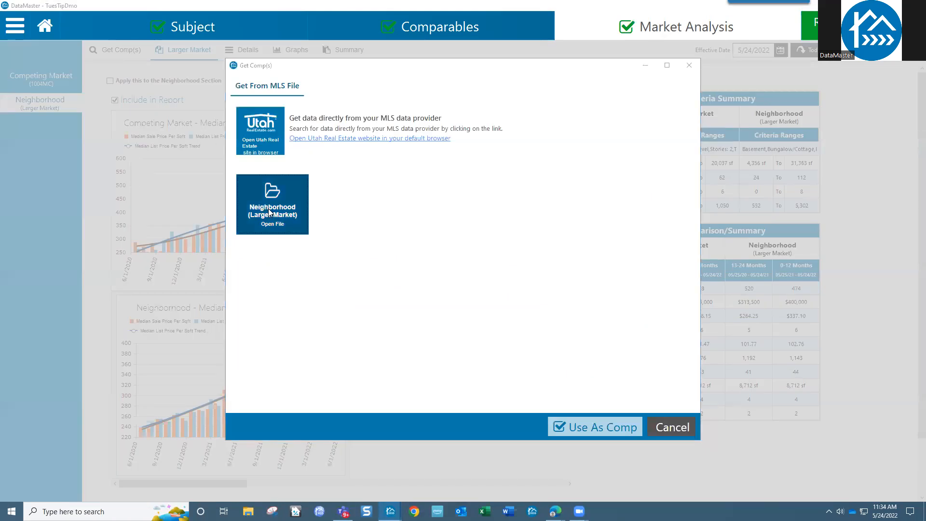
click(279, 211)
click(326, 119)
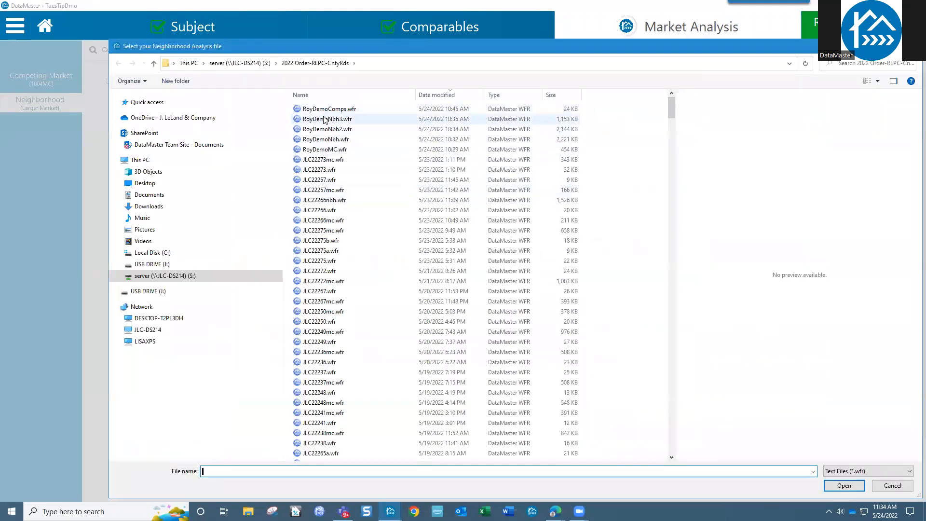
click(844, 486)
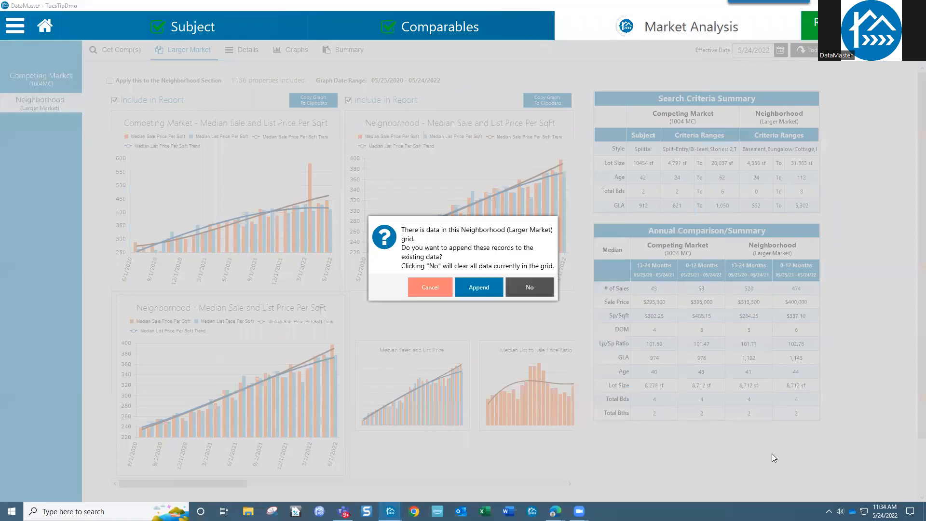
click(479, 290)
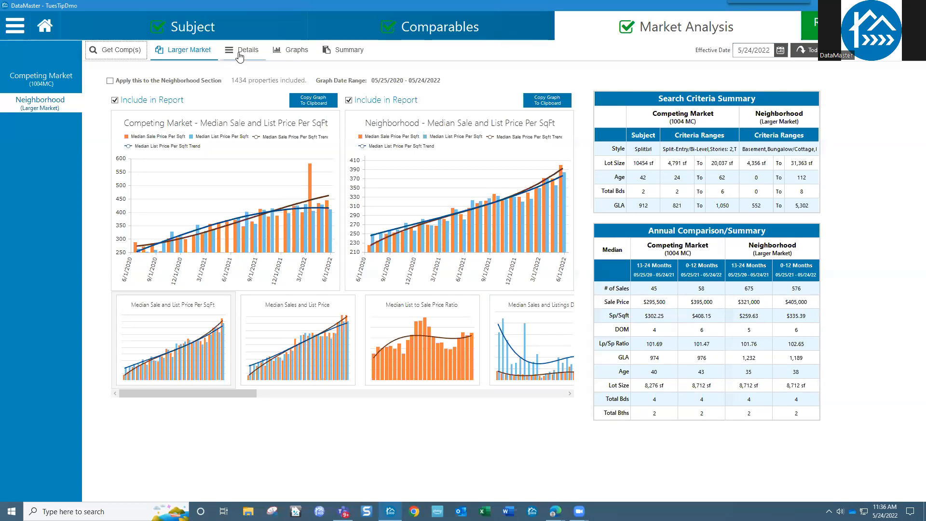
Step: In the Details table, move Sales Price and Sale Price Ratio columns and sort ratio highest first
click(239, 56)
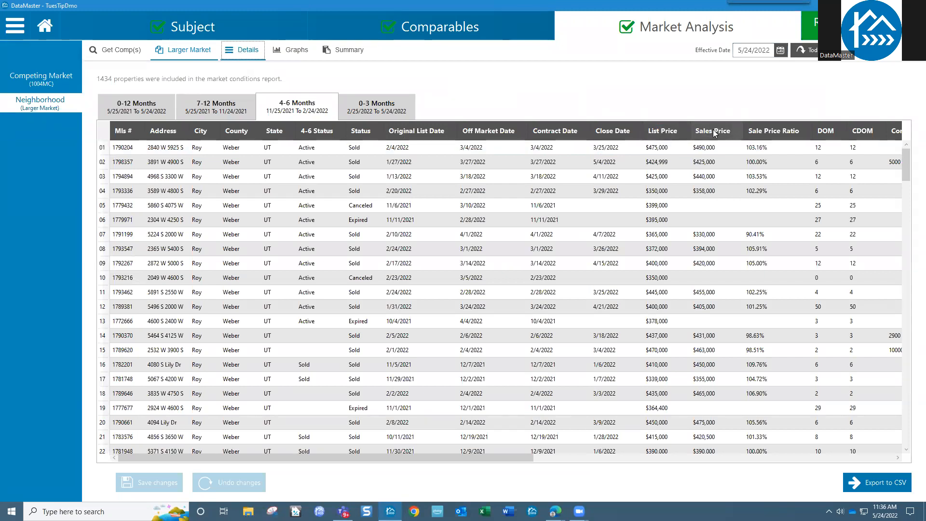
drag(676, 130, 653, 130)
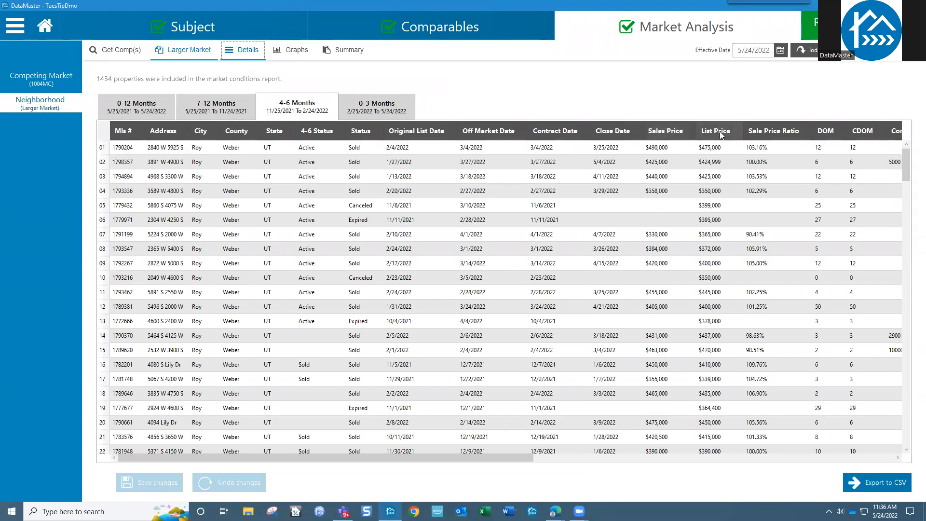
drag(764, 133, 592, 130)
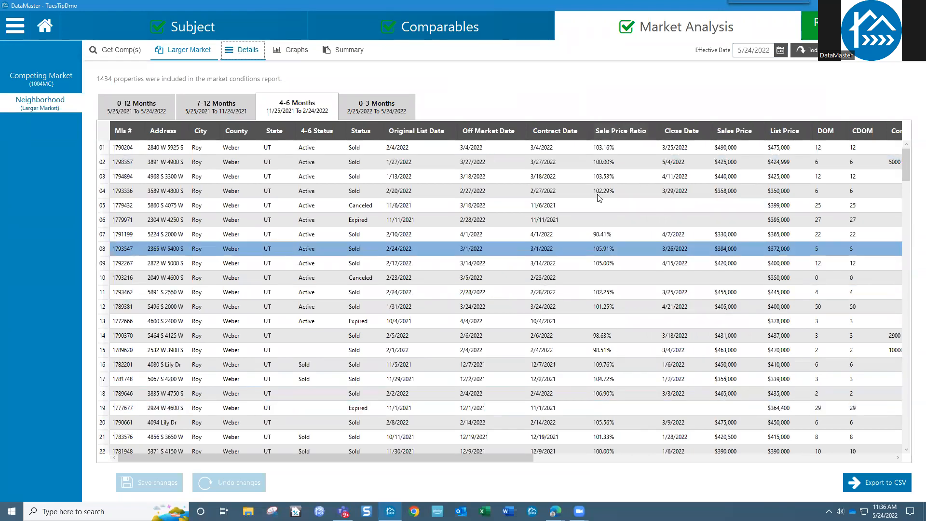
click(609, 129)
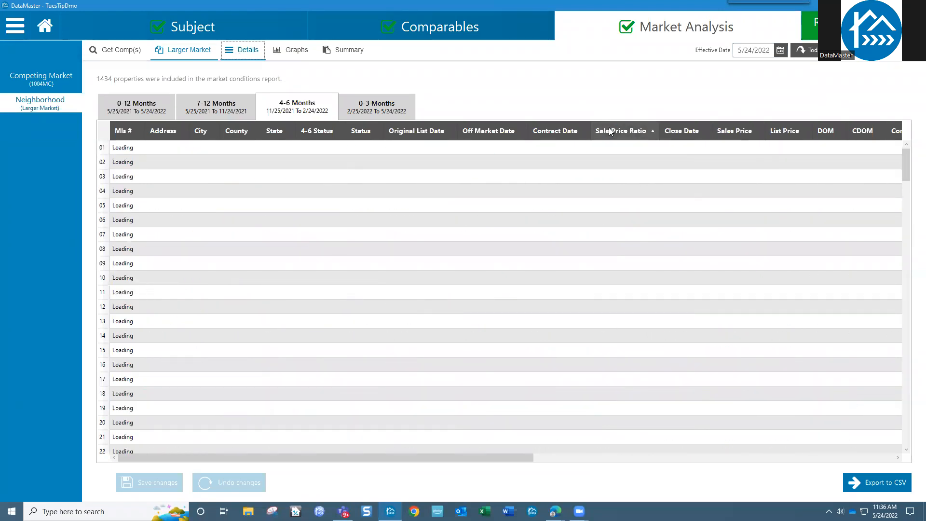
click(609, 129)
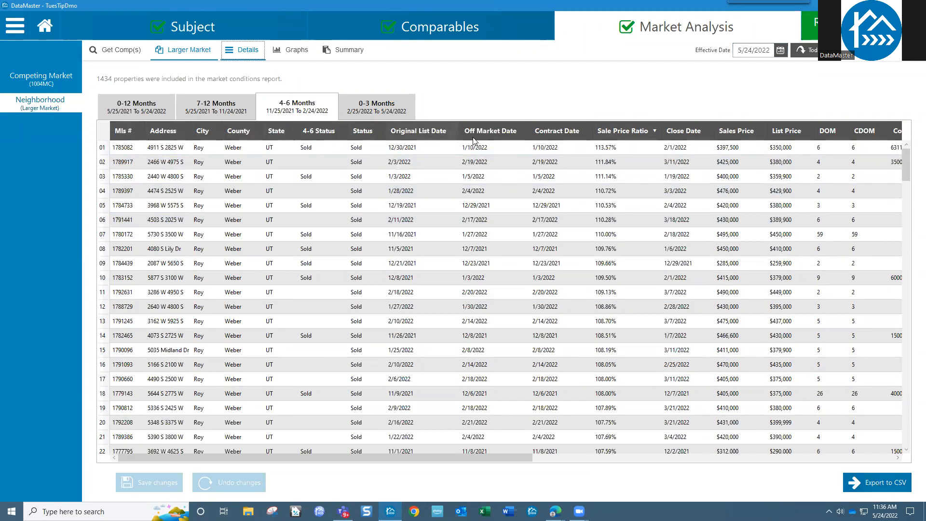
drag(480, 456, 444, 448)
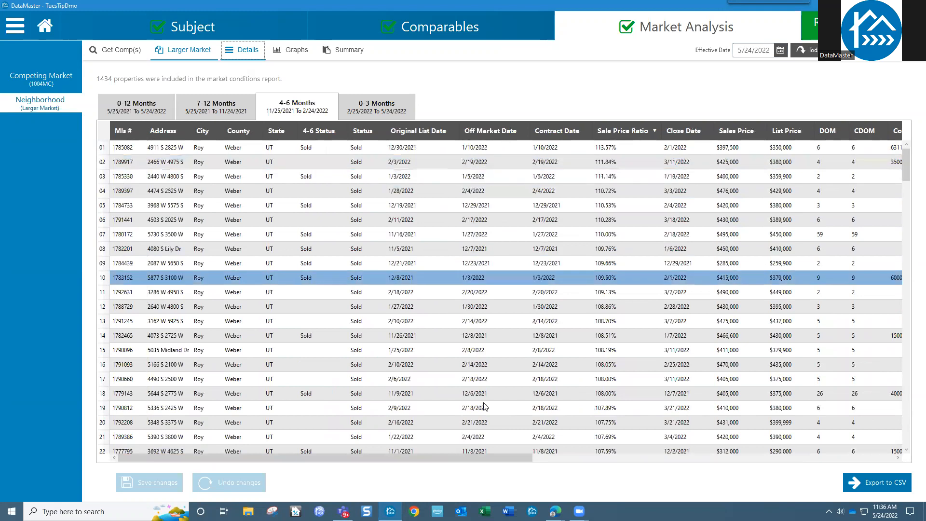
drag(482, 454, 884, 462)
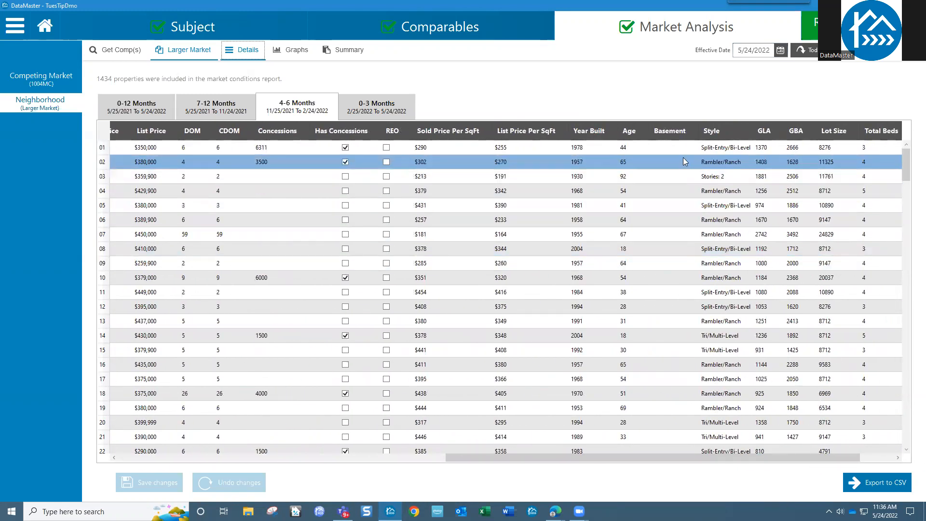
Step: Sort the listings by GLA, largest first, and delete the third listing in the table
click(764, 135)
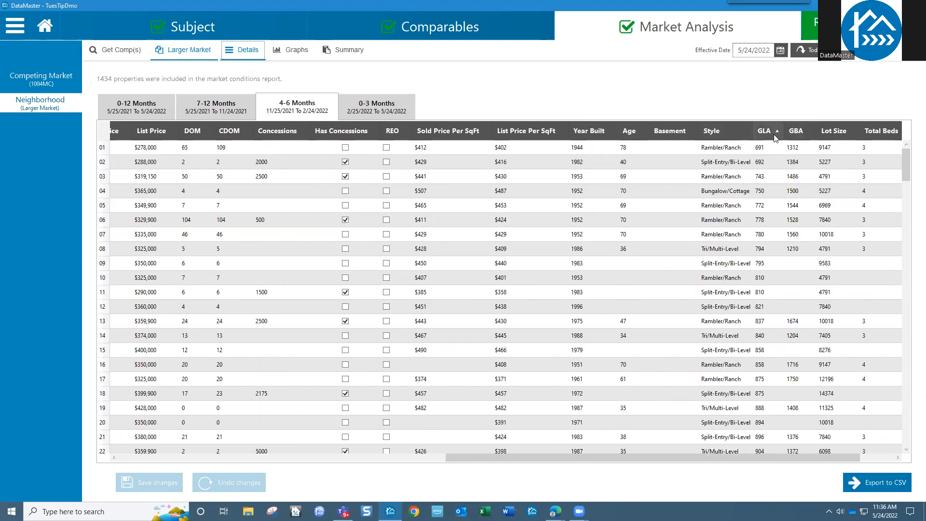
click(770, 193)
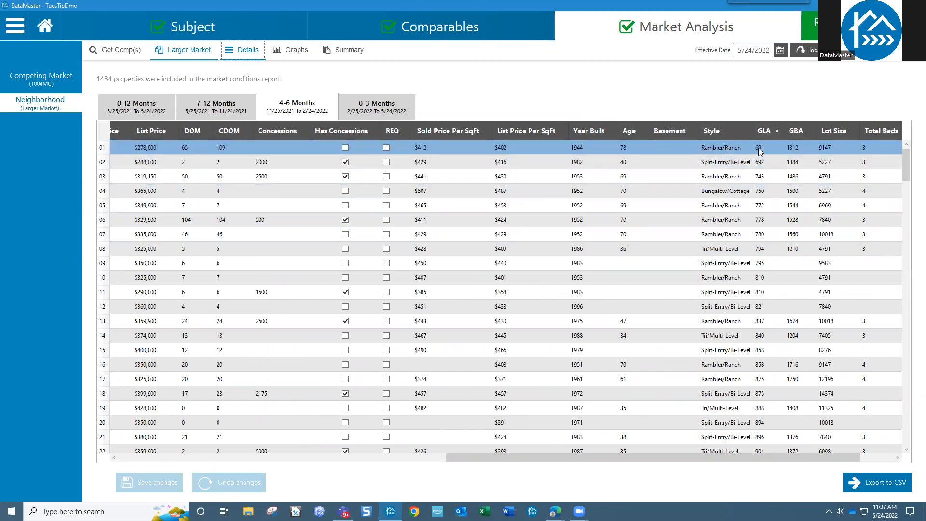
click(764, 132)
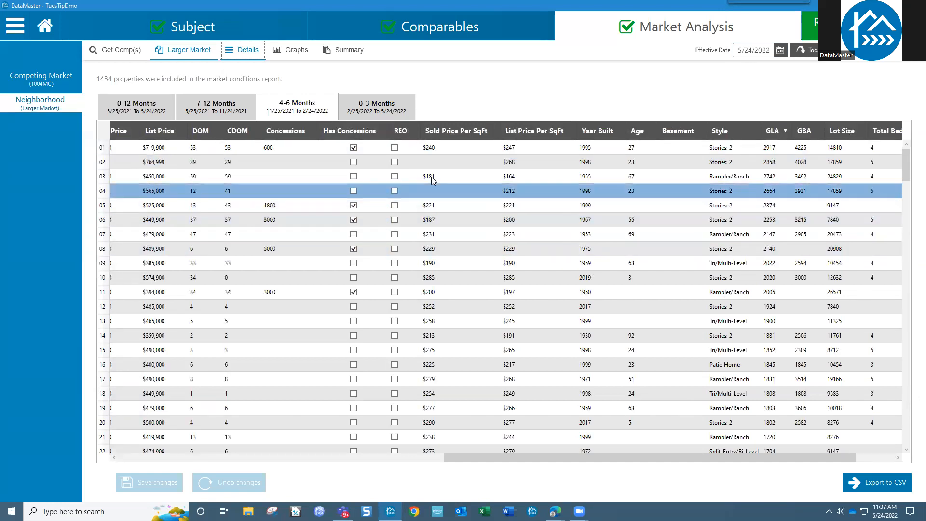
drag(560, 463, 185, 440)
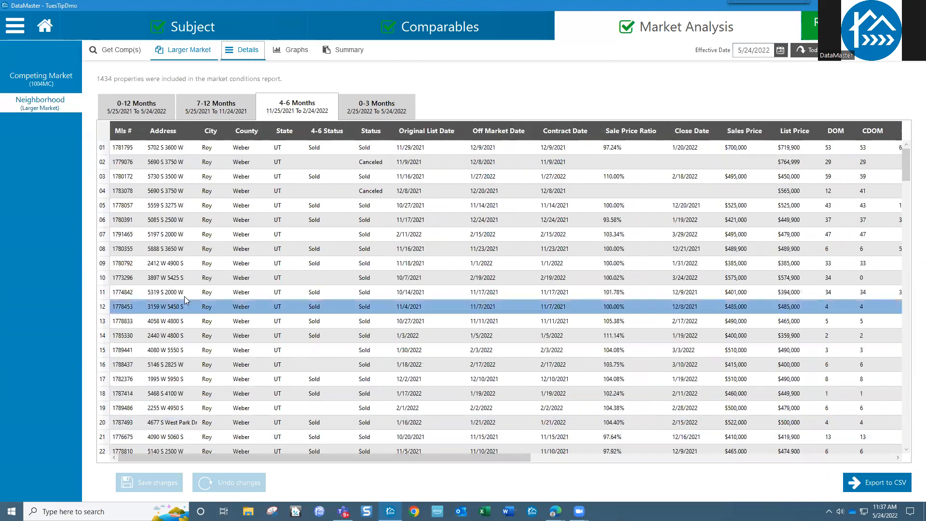
click(103, 178)
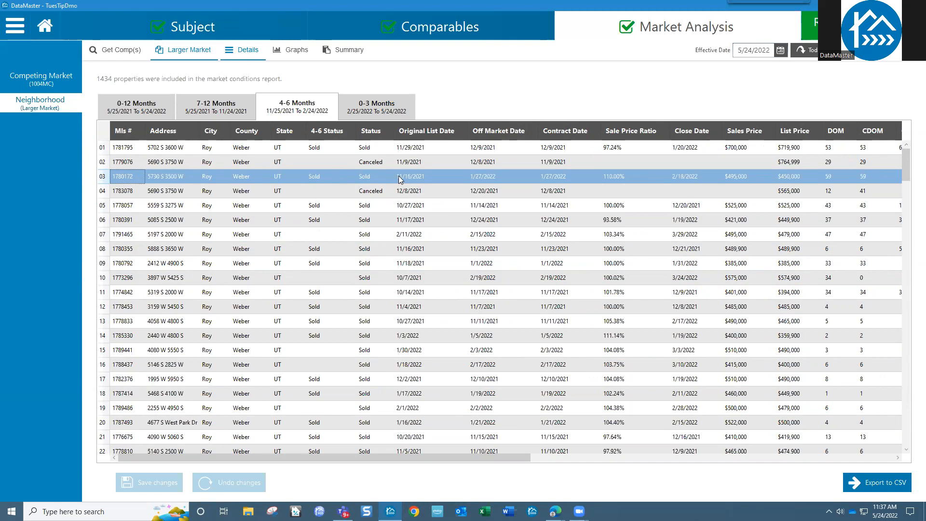
key(Delete)
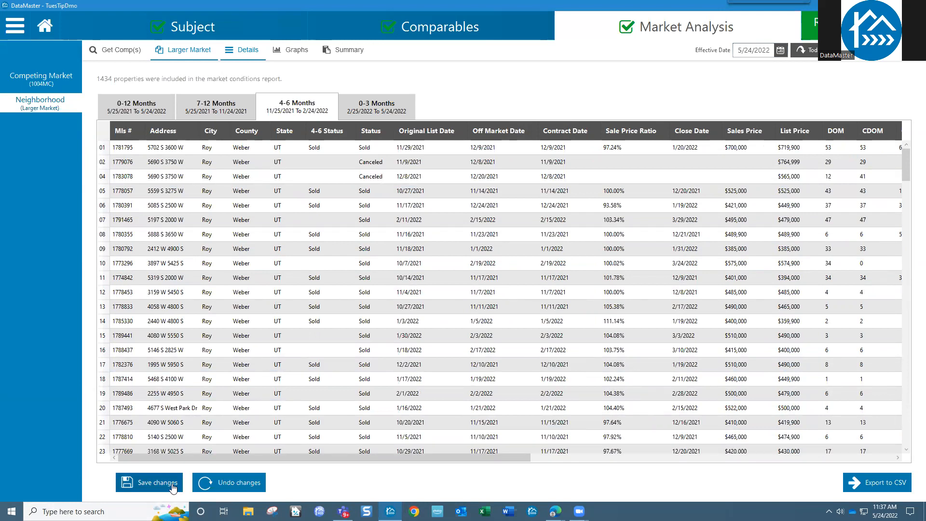
Step: Undo the listing deletion, view the 7-12 and 0-12 Months listings, and return to Larger Market graphs
click(231, 482)
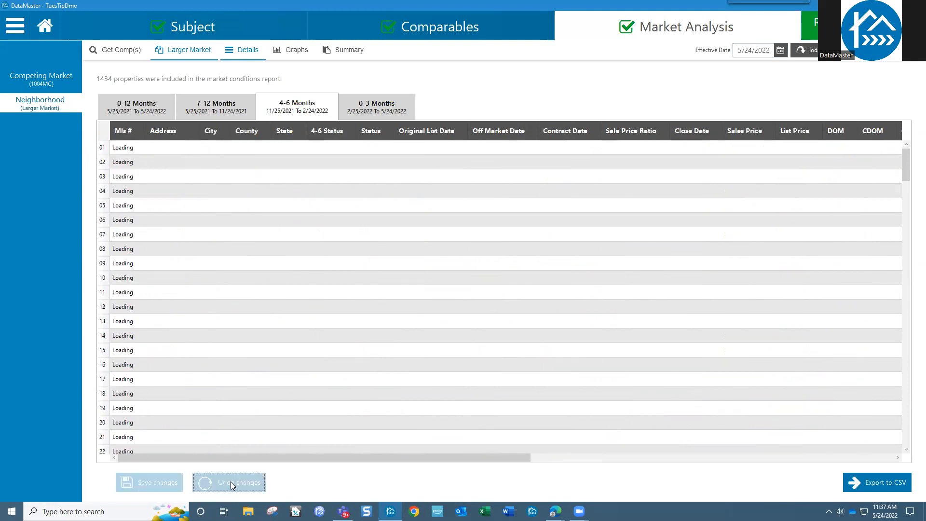
click(229, 110)
click(127, 109)
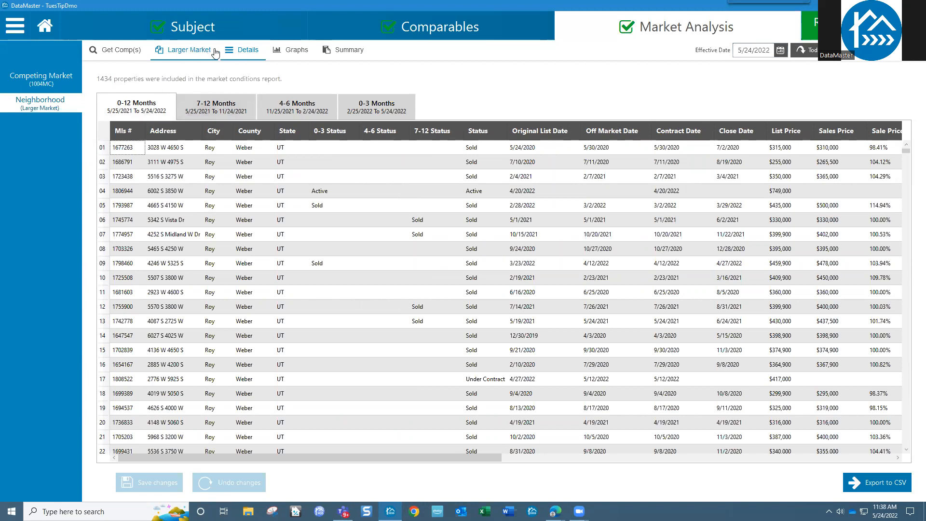
click(195, 56)
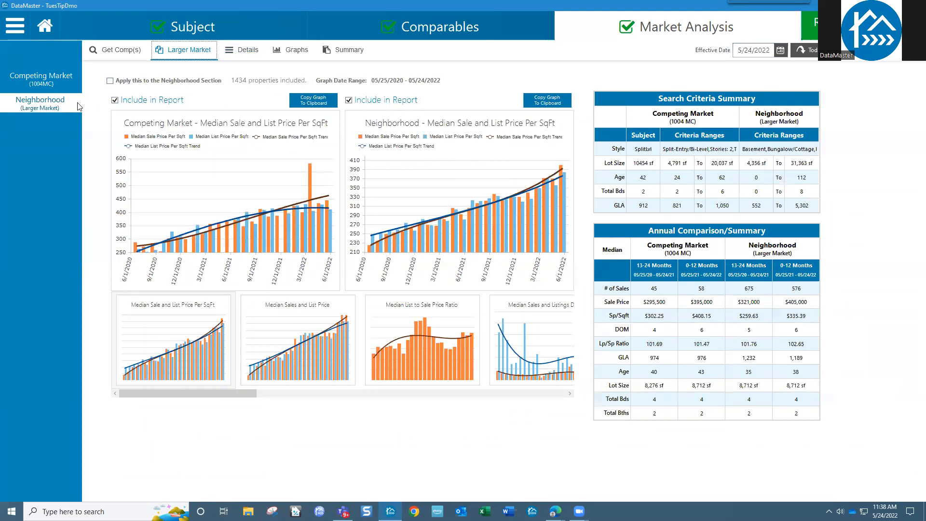
click(41, 82)
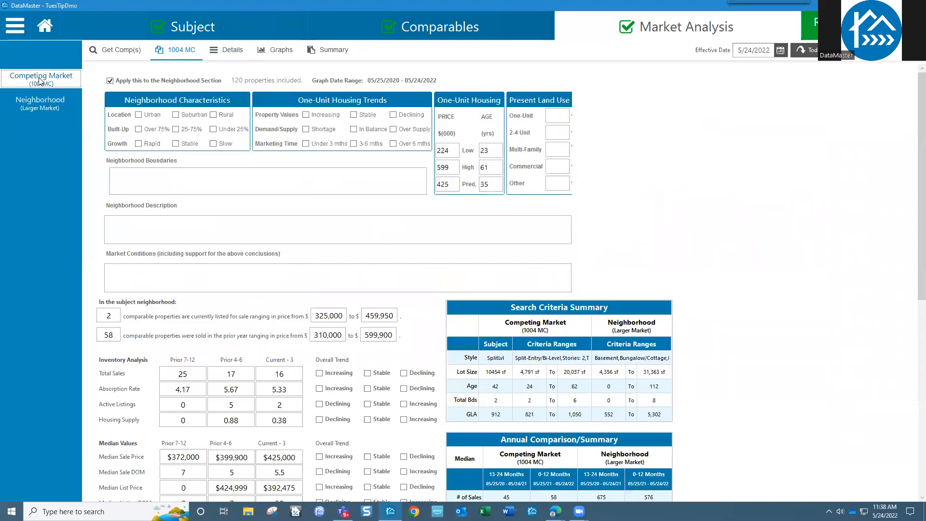
click(275, 50)
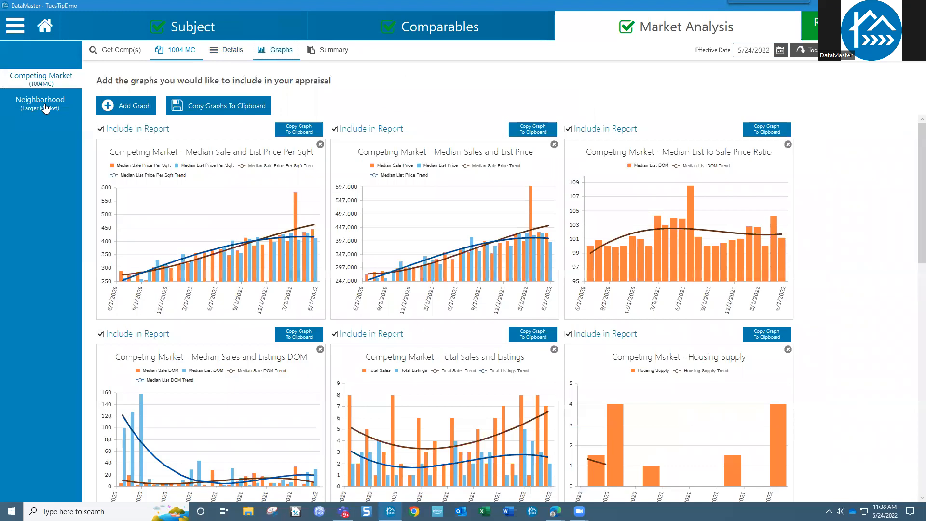
click(34, 104)
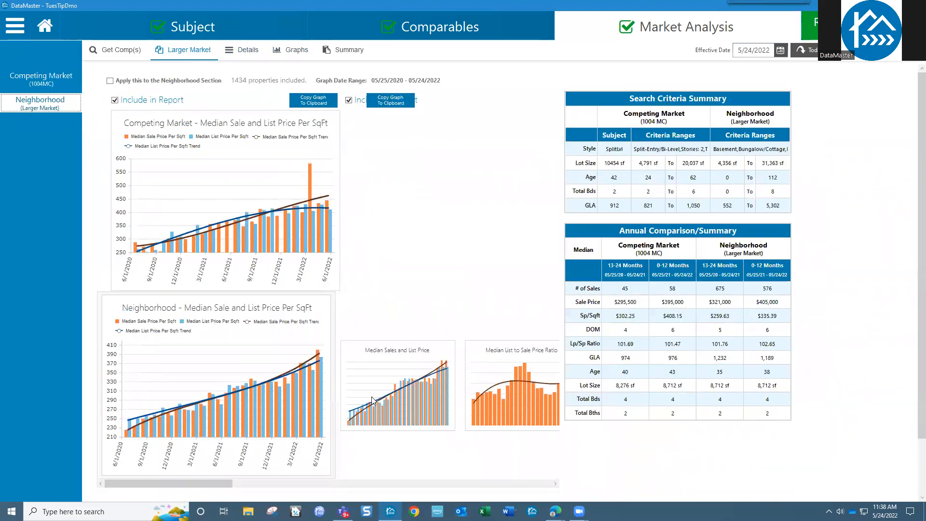
click(371, 400)
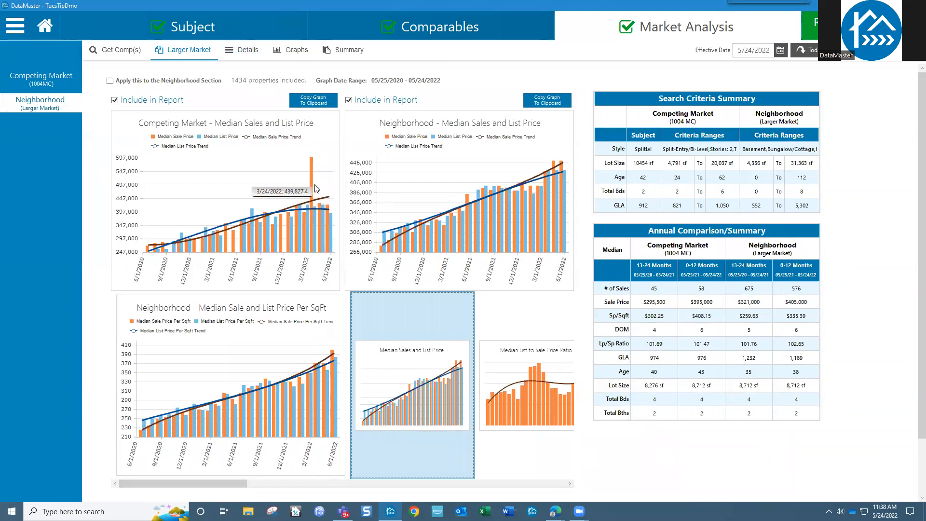
mouse_move(311, 165)
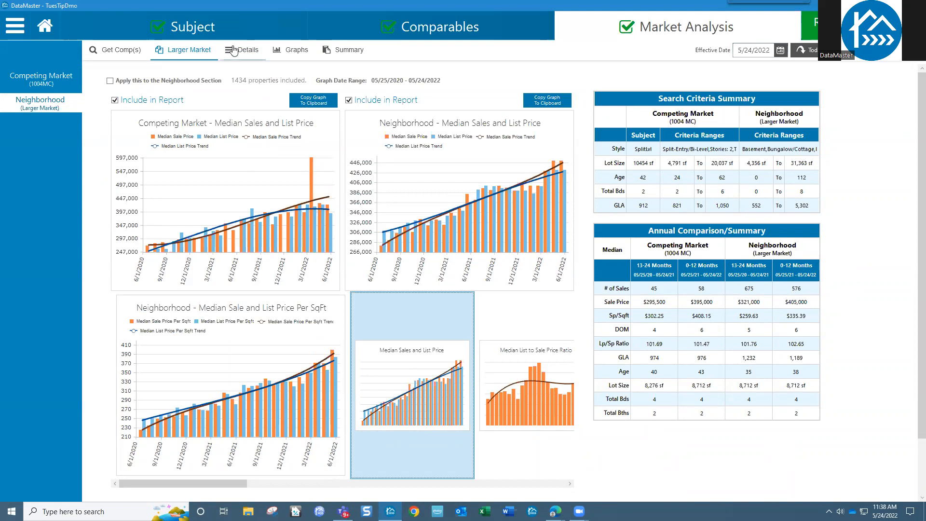
Step: Sort competing-market sales by Sales Price descending and copy the top sale's MLS number
click(42, 81)
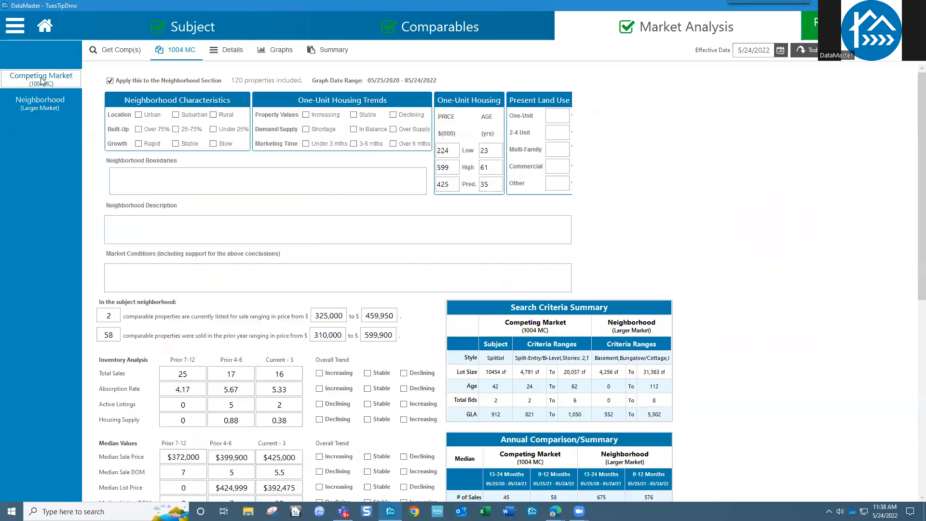
click(223, 53)
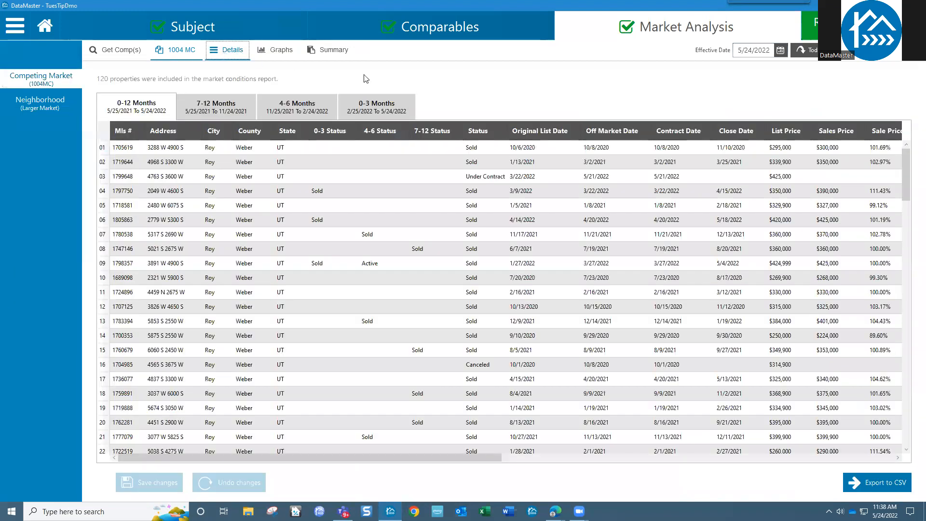
click(837, 131)
click(837, 131)
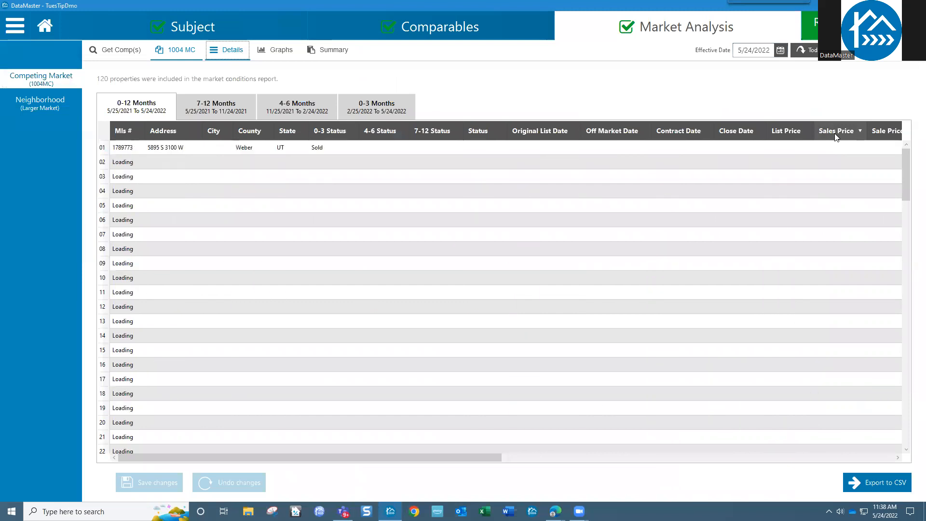
click(164, 150)
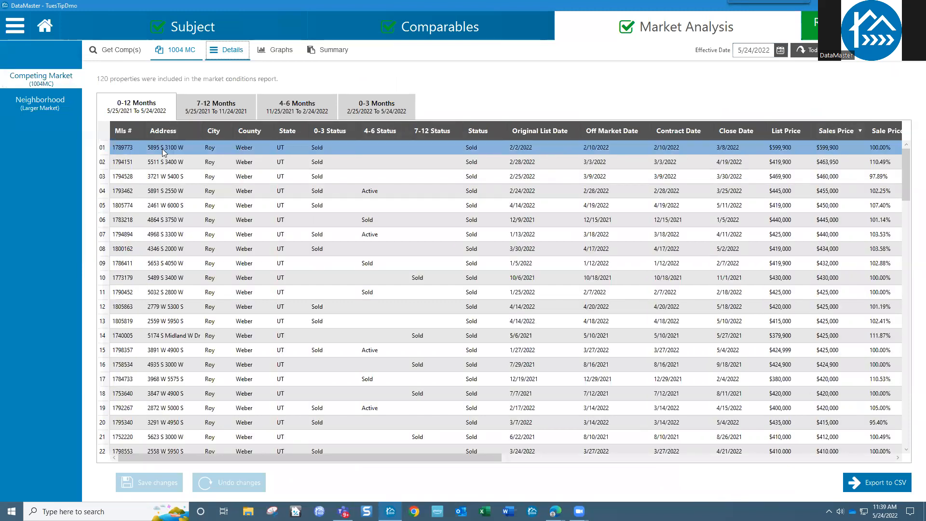
click(137, 151)
click(137, 149)
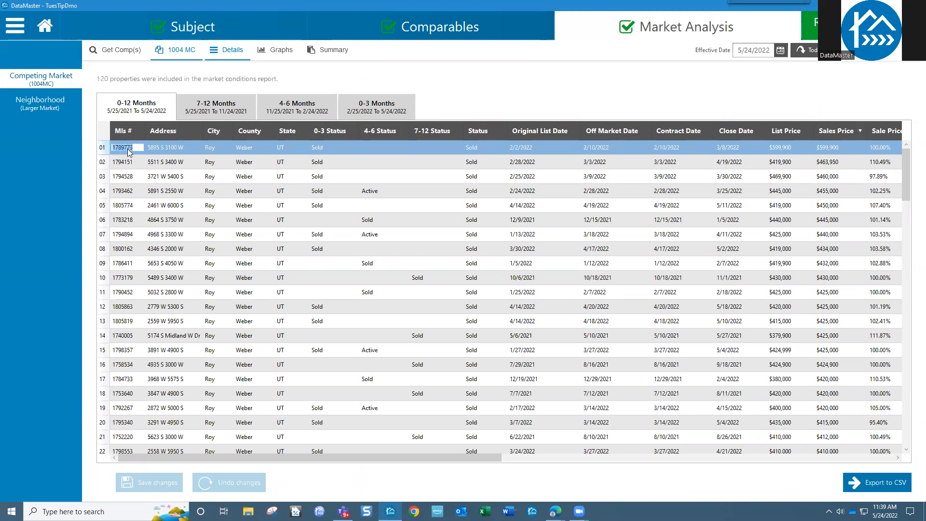
click(422, 31)
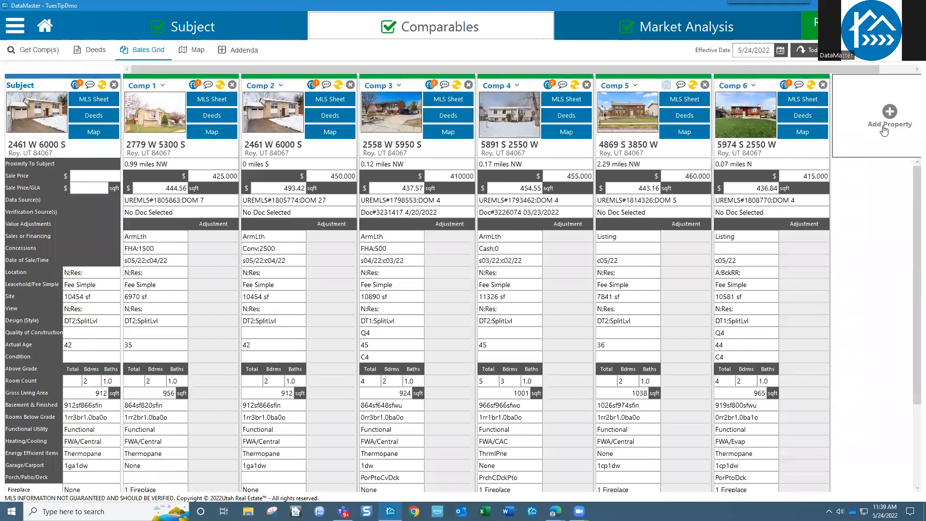
Step: Add the $599,900 sale as Comp 7 by pasting its MLS number, then open its photos
click(890, 118)
click(345, 165)
text(1789773)
click(277, 186)
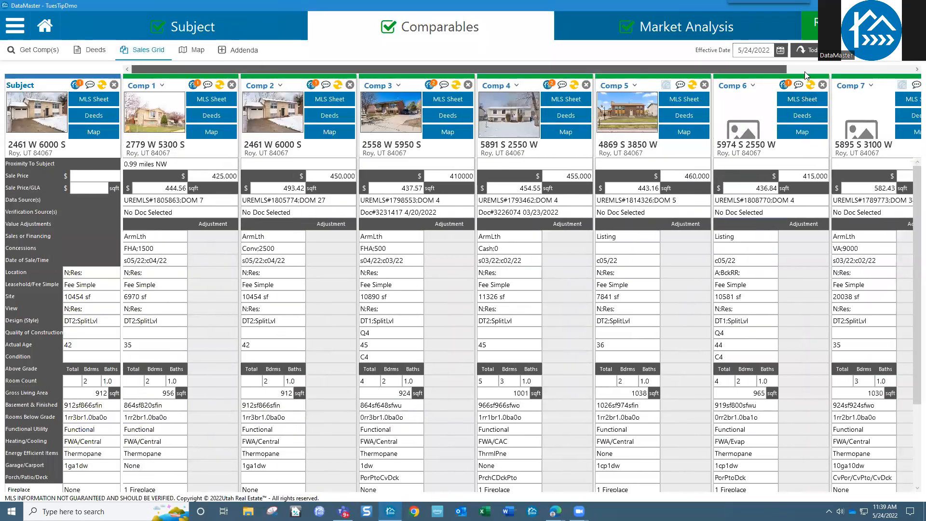
click(804, 71)
click(723, 128)
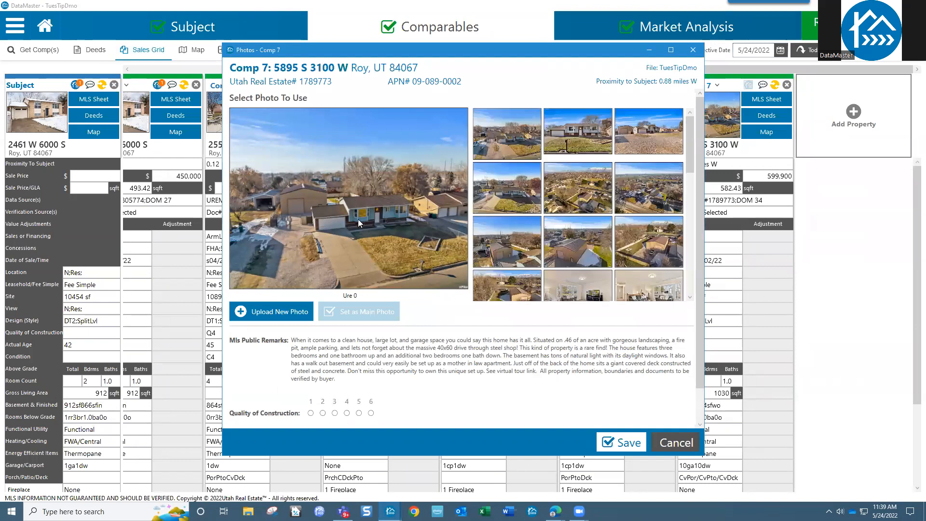
Step: Preview Comp 7's exterior, aerial, living-room and bathroom photos
click(645, 141)
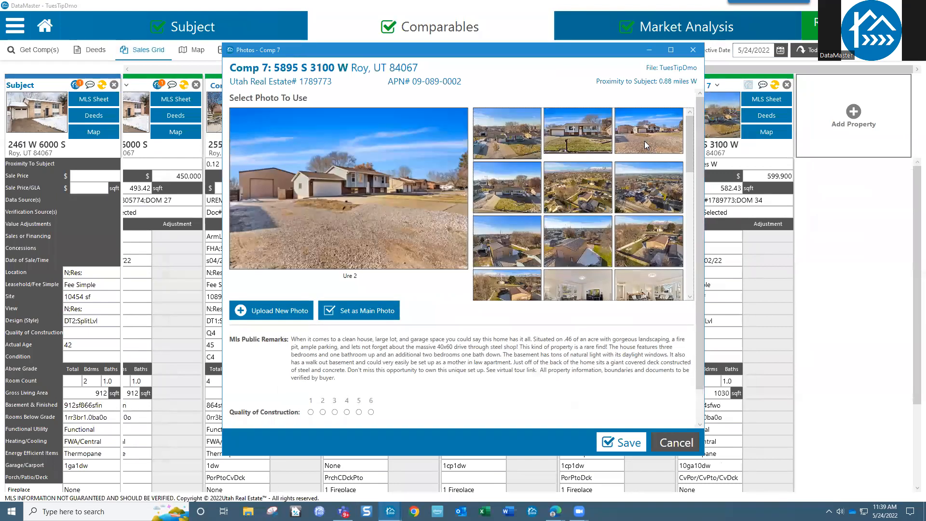
click(592, 204)
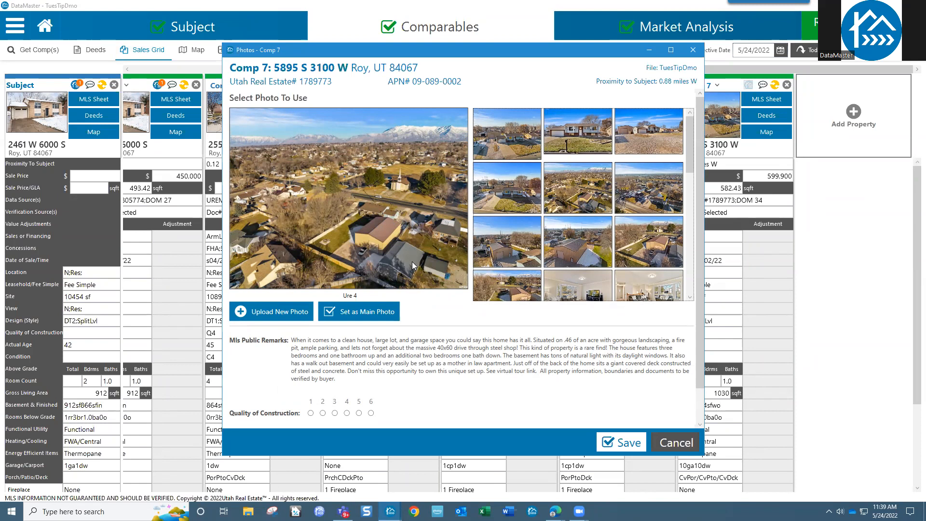
click(645, 200)
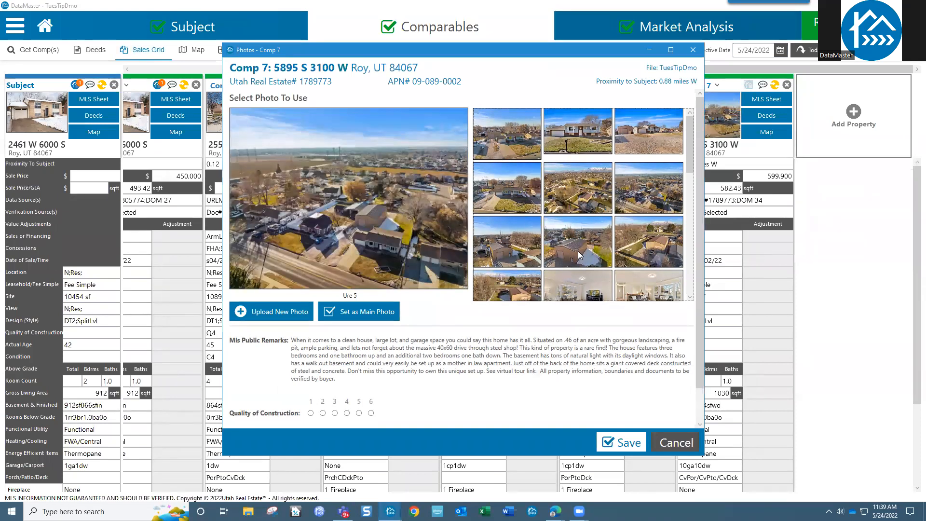
click(580, 256)
click(620, 263)
click(581, 278)
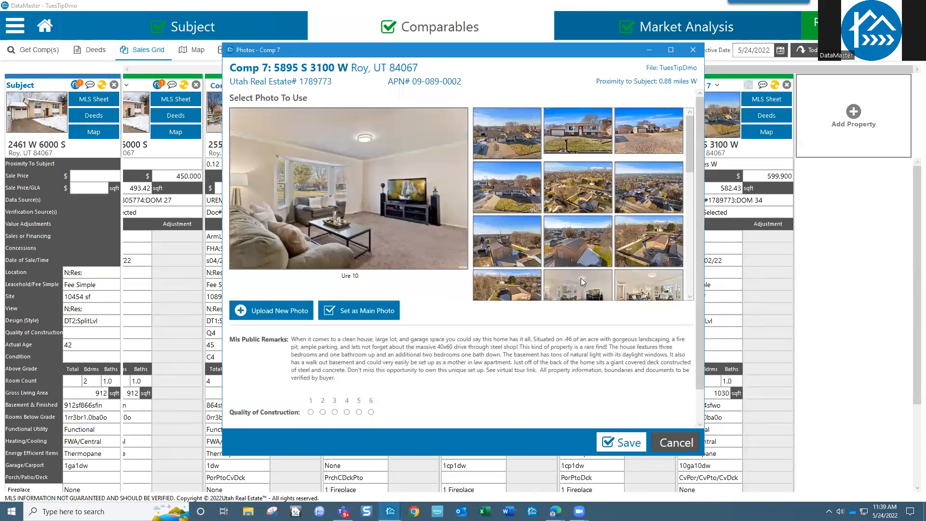
scroll(685, 173, down, 3)
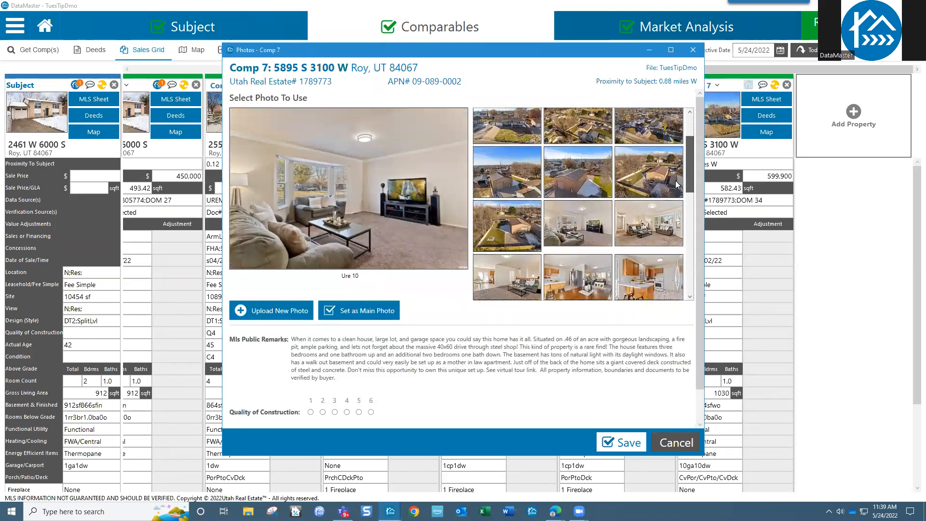
drag(529, 214, 557, 228)
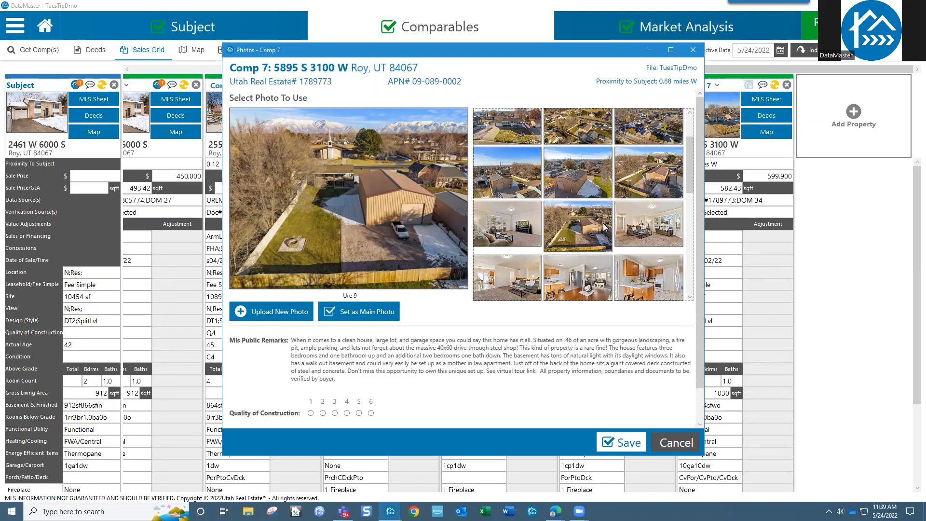
click(653, 232)
scroll(689, 180, down, 3)
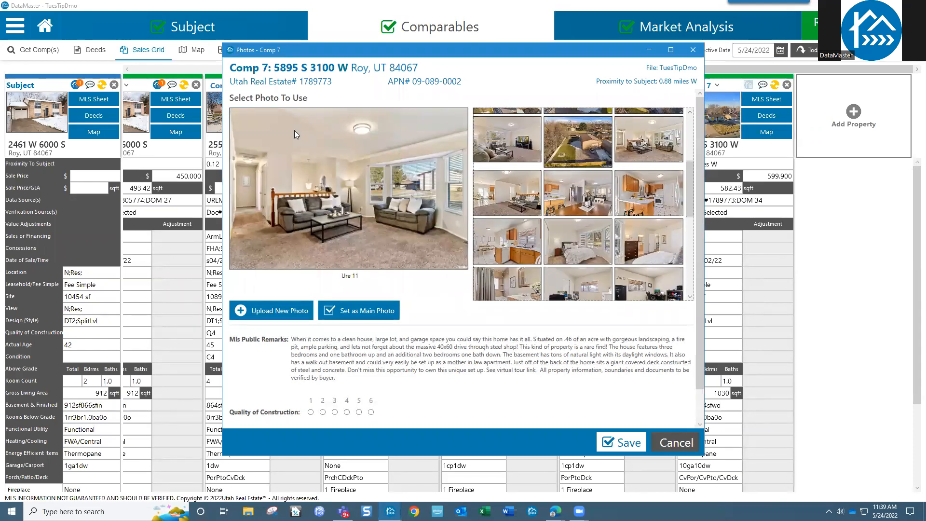
click(523, 283)
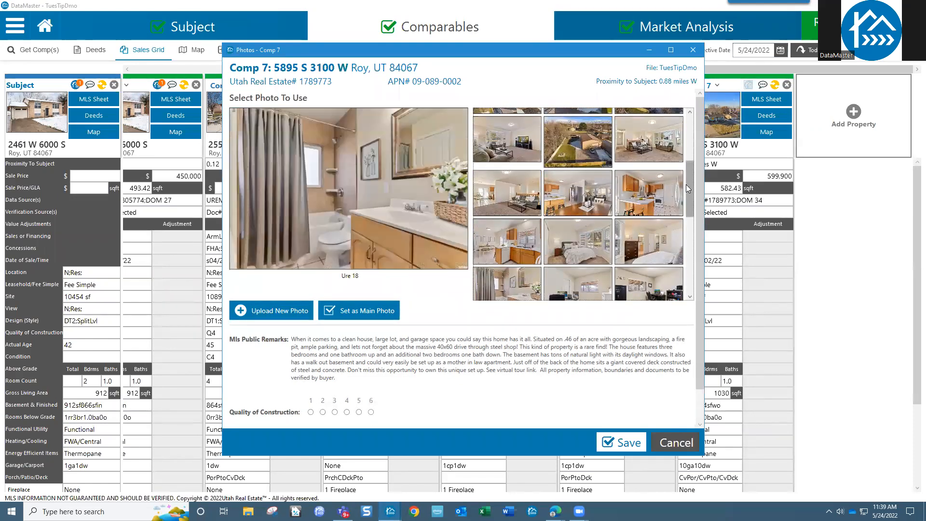
Step: Preview the steel shop, covered deck, shop interior and garage photos, then close the gallery
scroll(686, 243, down, 5)
click(665, 232)
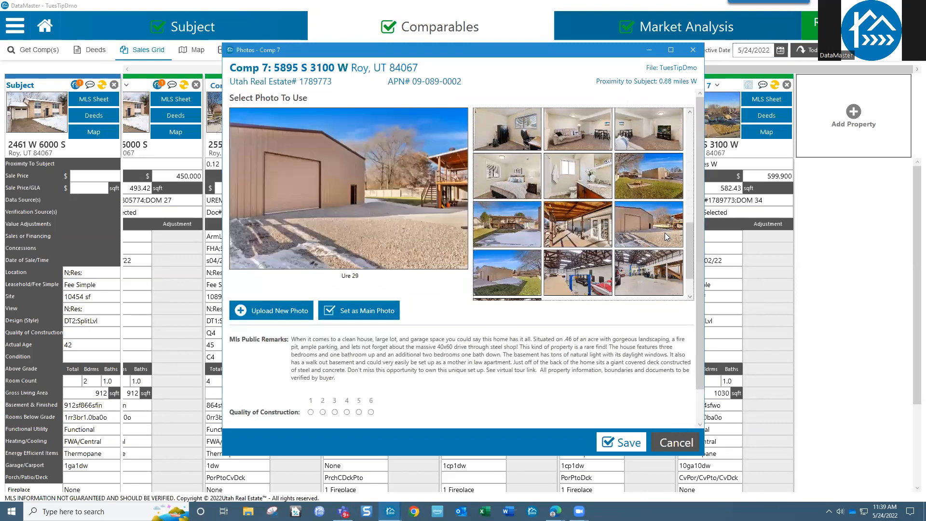
click(577, 235)
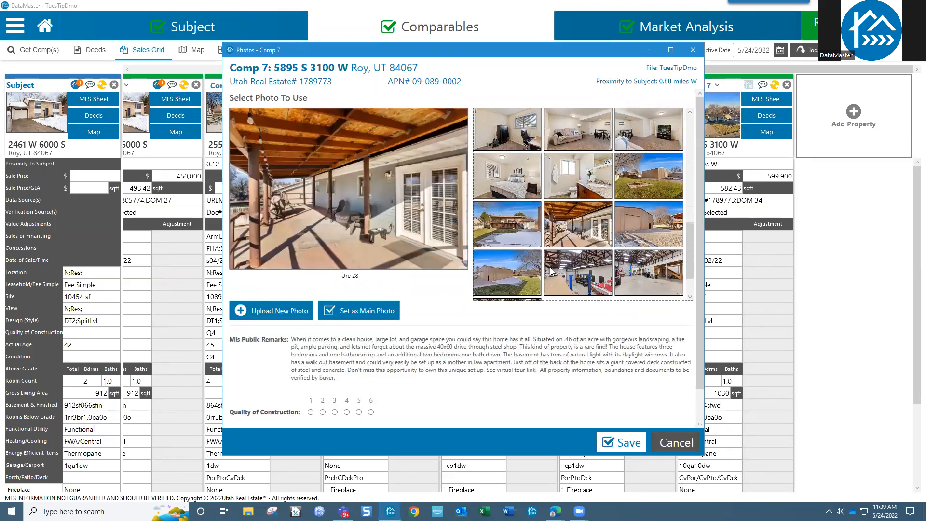
click(591, 272)
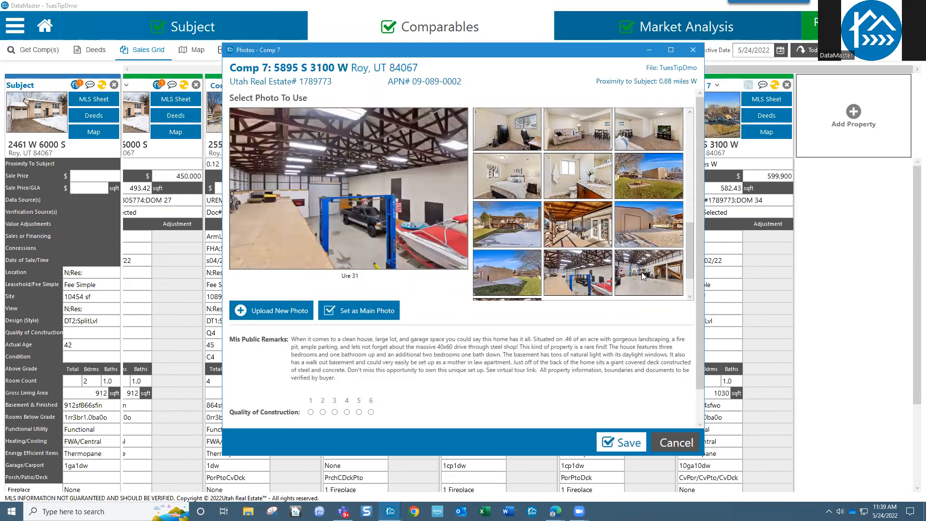
click(643, 276)
click(528, 277)
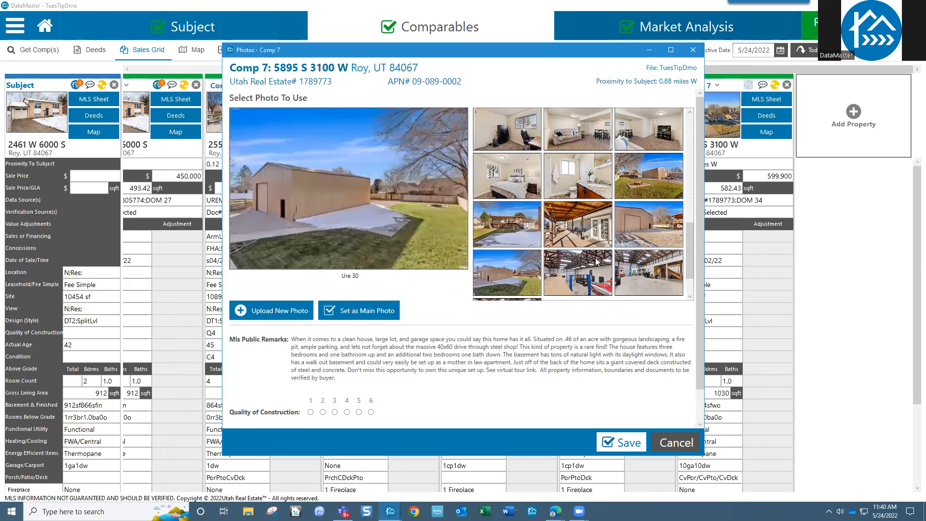
scroll(687, 239, down, 2)
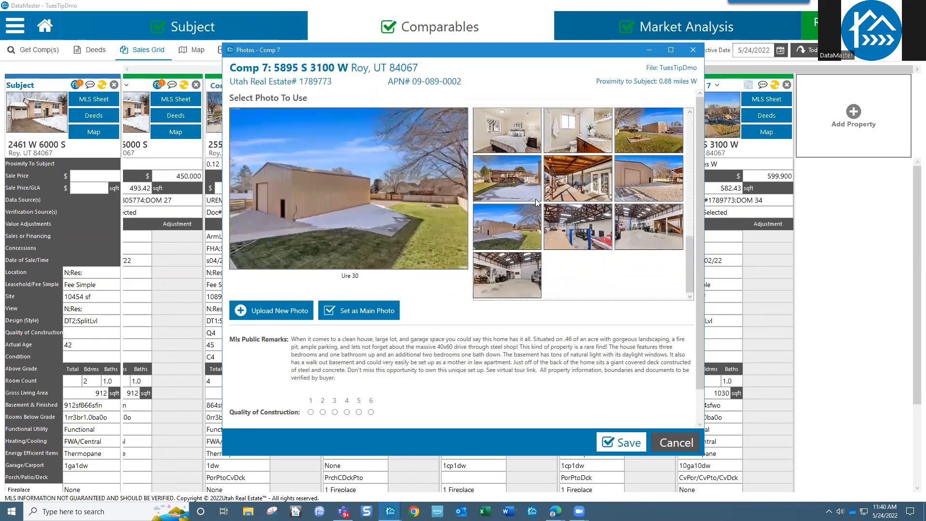
click(514, 263)
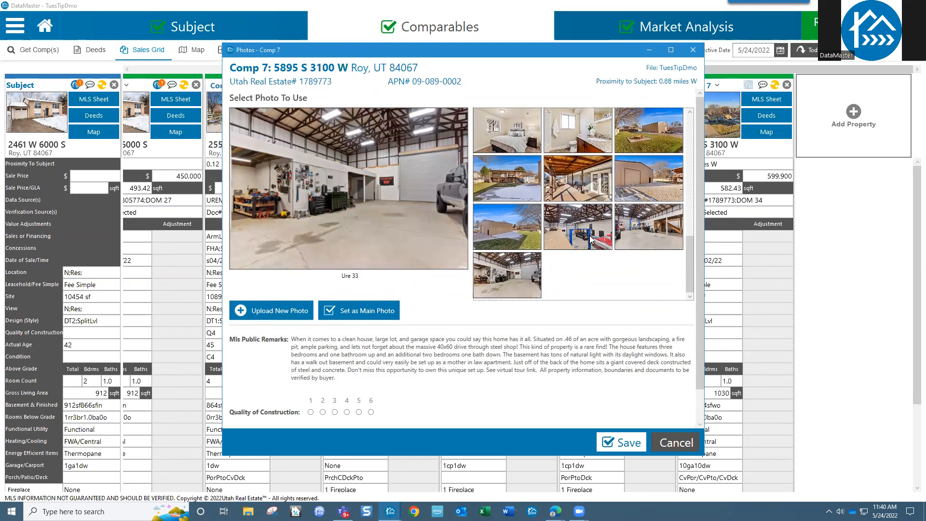
click(694, 51)
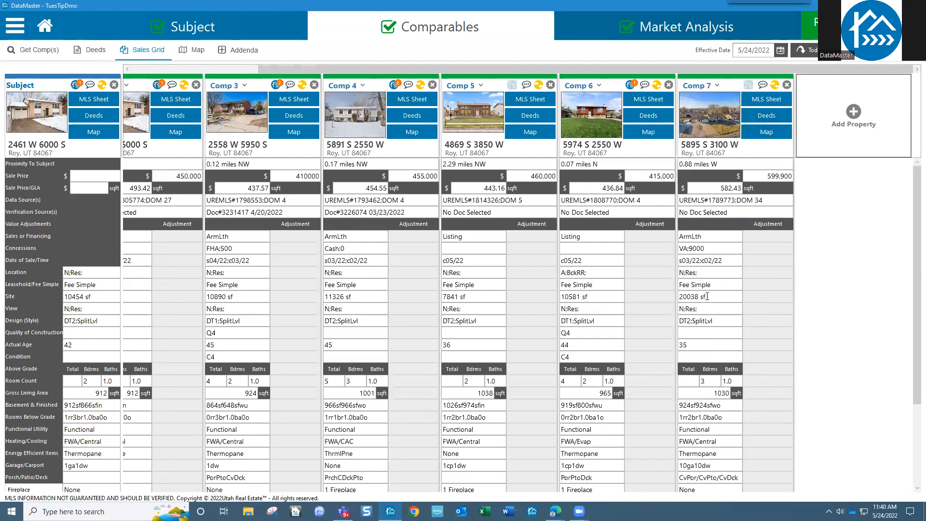
Step: Check Comp 7's 20038 sf site against its MLS sheet's 0.46-acre lot, then request its removal
drag(707, 296, 677, 298)
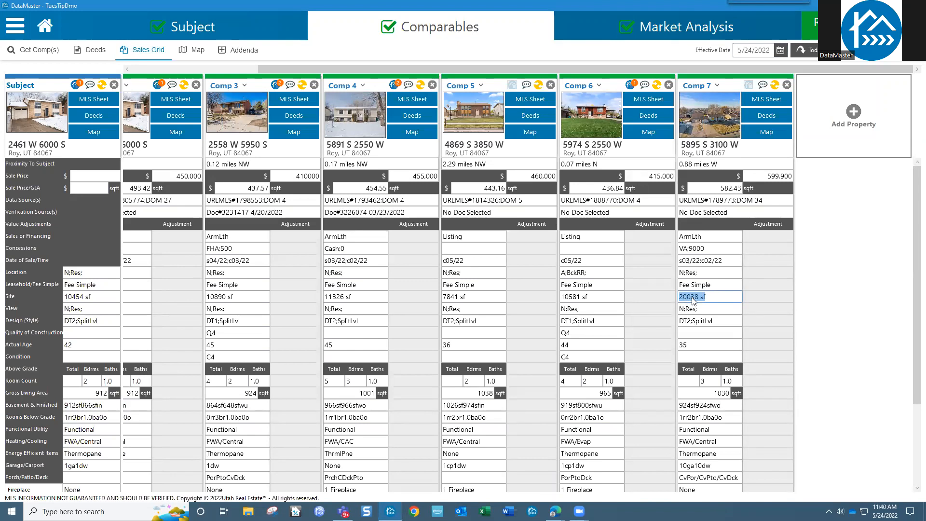
click(769, 101)
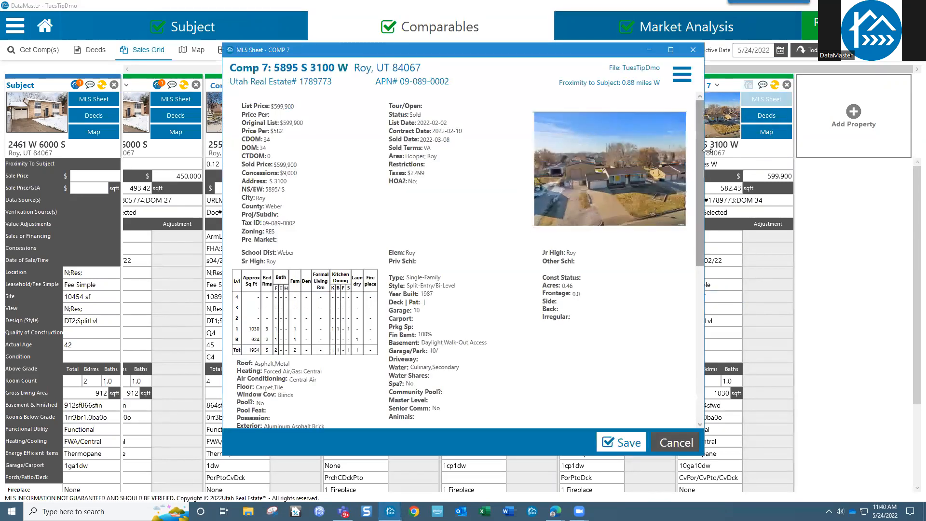
drag(699, 157, 698, 199)
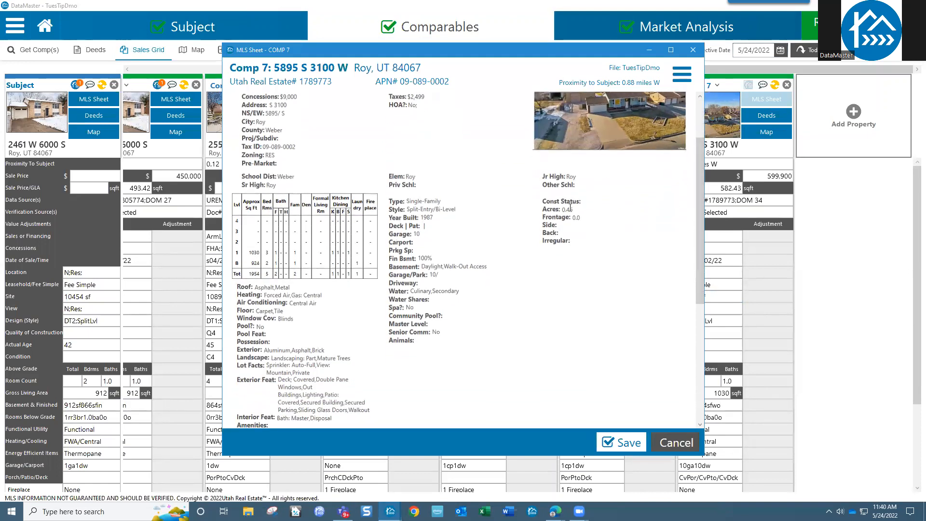
drag(567, 211, 579, 213)
scroll(386, 333, down, 5)
scroll(386, 333, up, 6)
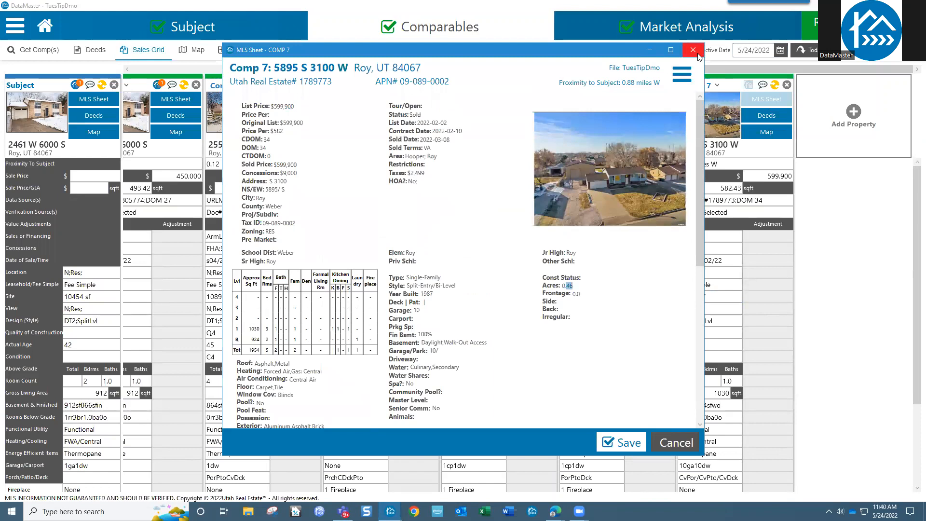
click(693, 51)
click(787, 85)
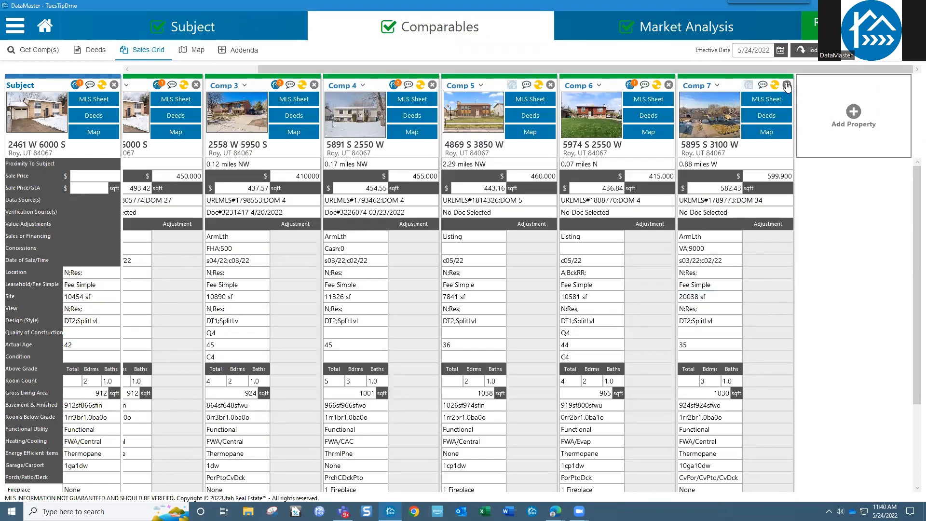
Step: Confirm removing Comp 7 and sort the market-analysis Details by Sales Price, highest first
click(493, 288)
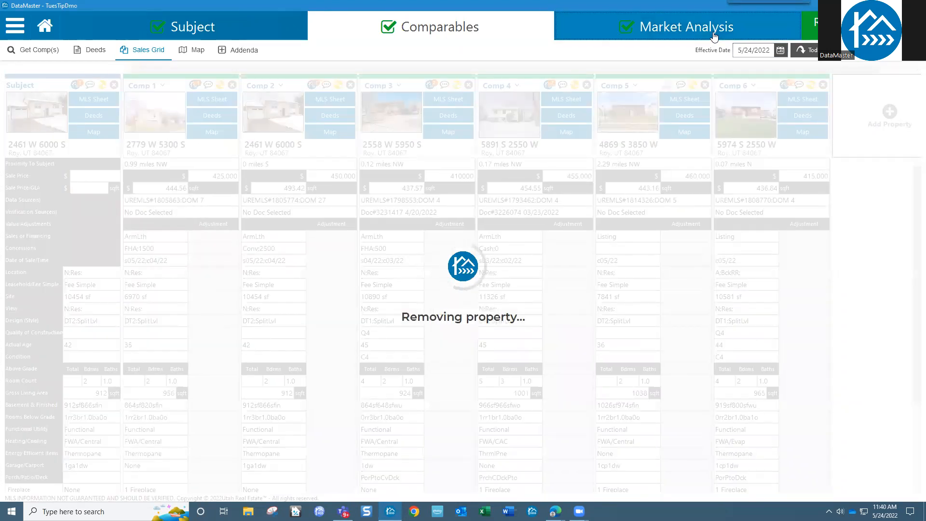
click(714, 37)
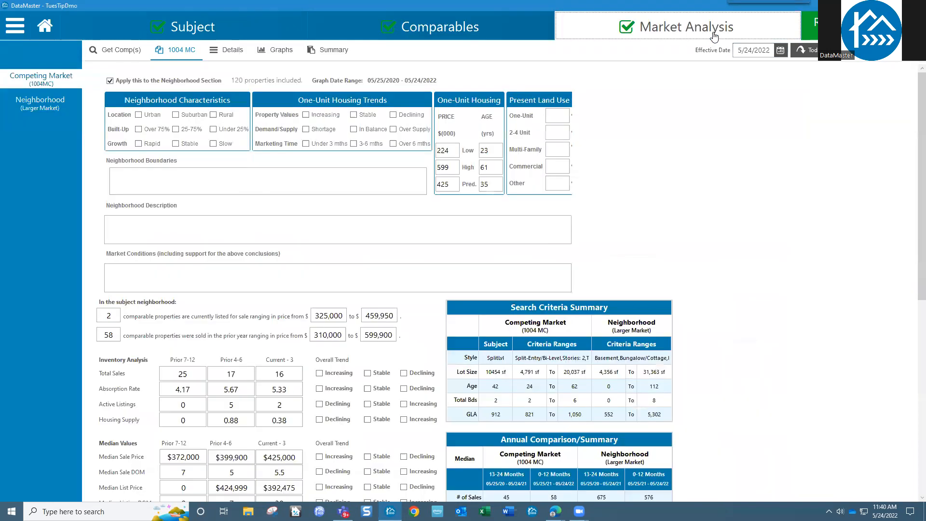
click(225, 51)
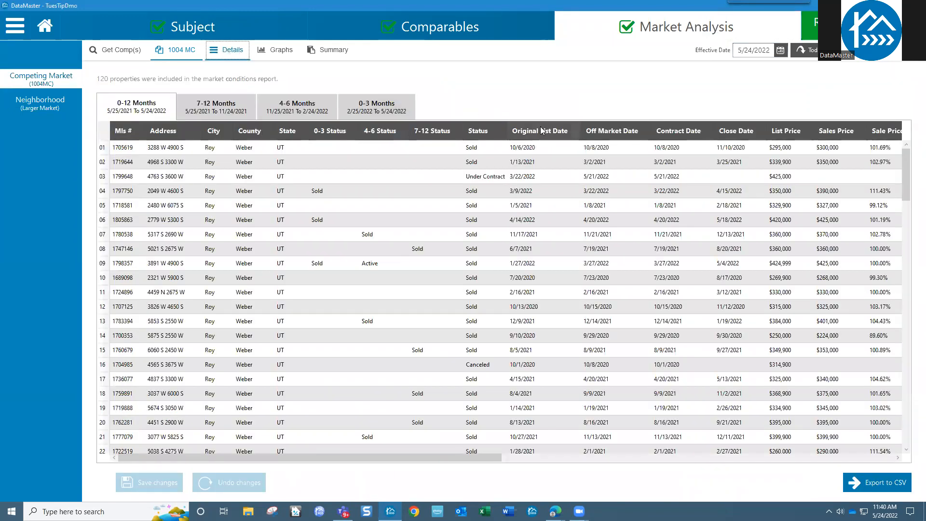
click(842, 132)
click(838, 133)
click(100, 149)
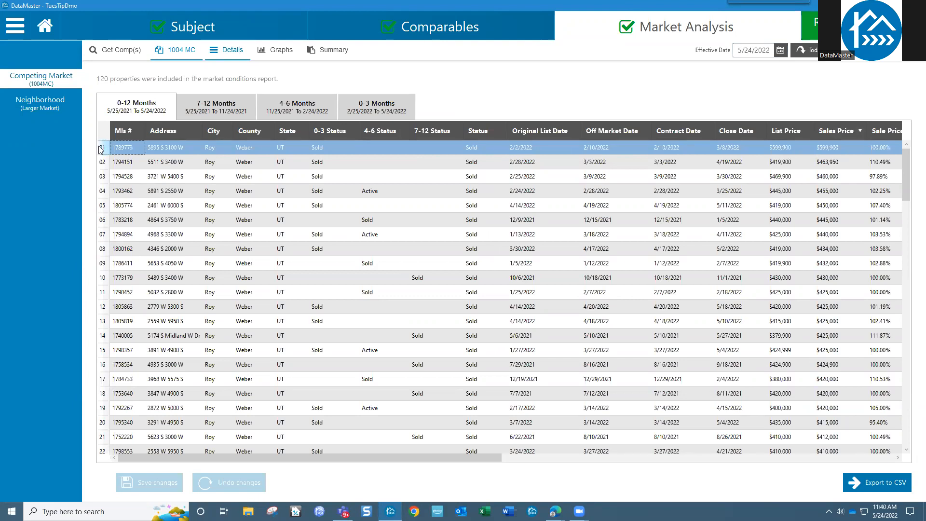
key(Delete)
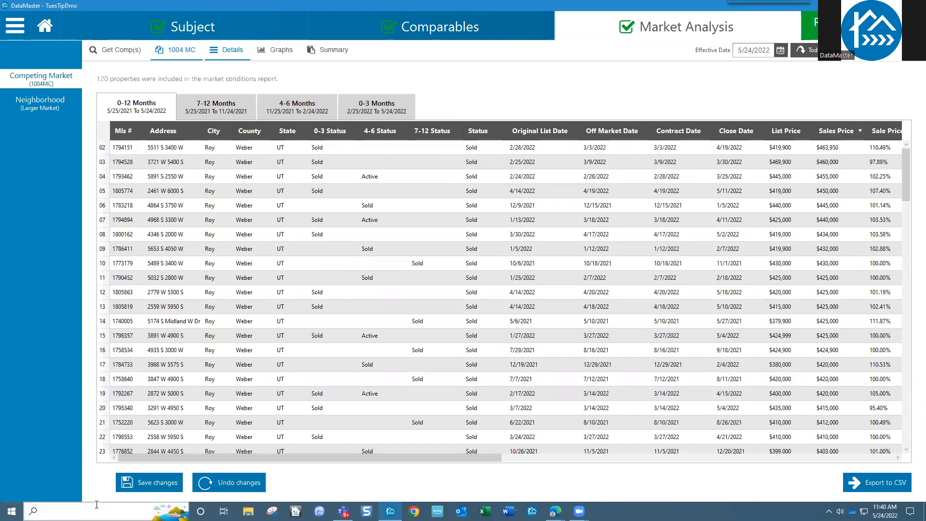
click(142, 488)
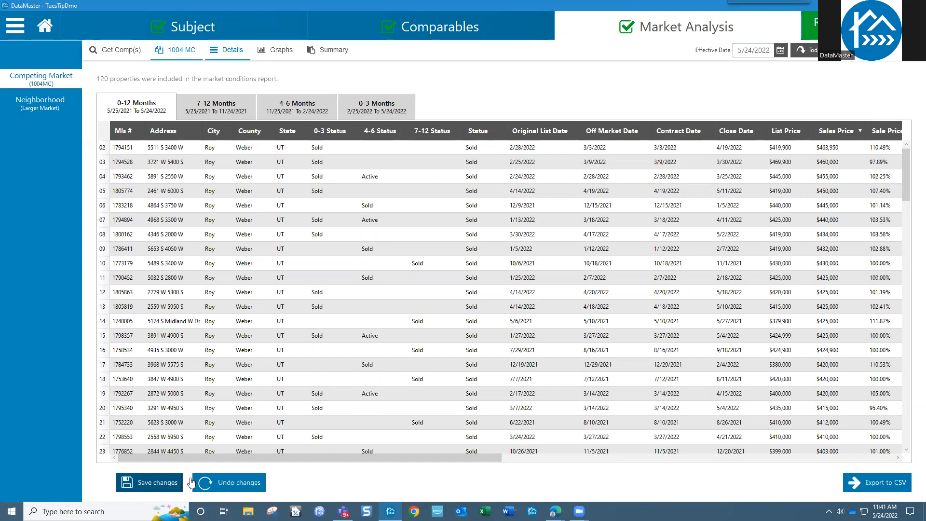
click(151, 485)
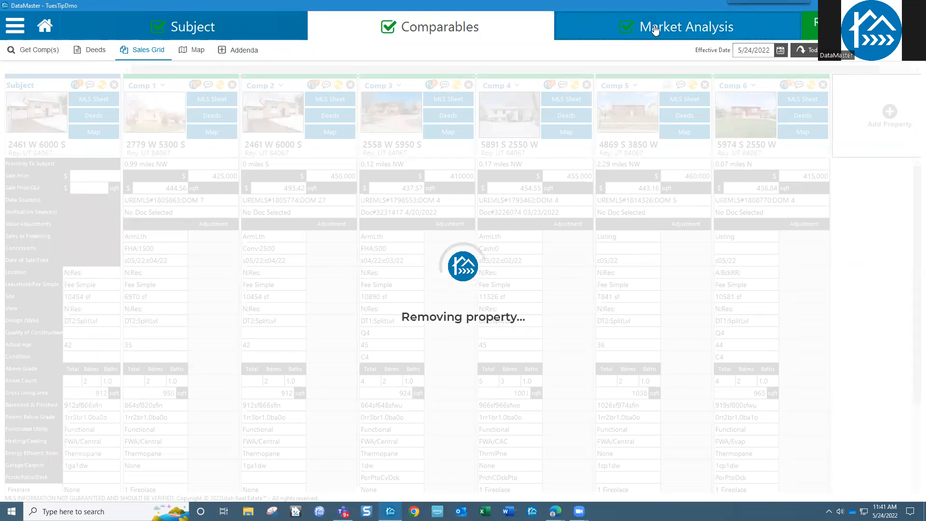
click(655, 30)
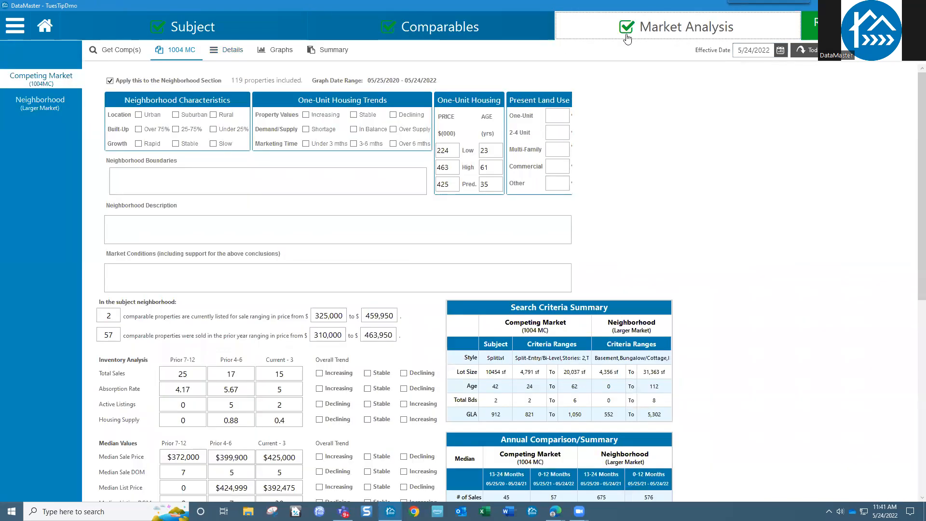
Step: Display the Larger Market Median Sales and List Price charts, with a $395,000 competing median
click(59, 109)
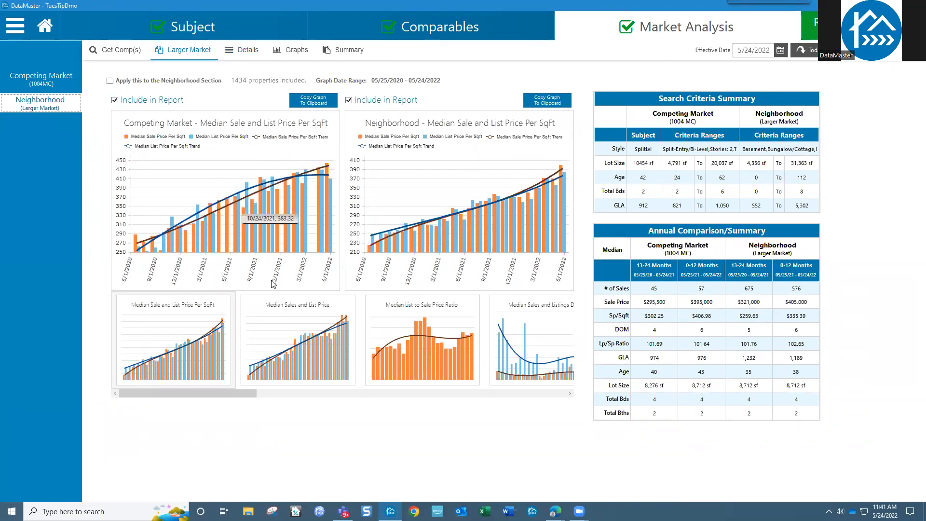
click(300, 342)
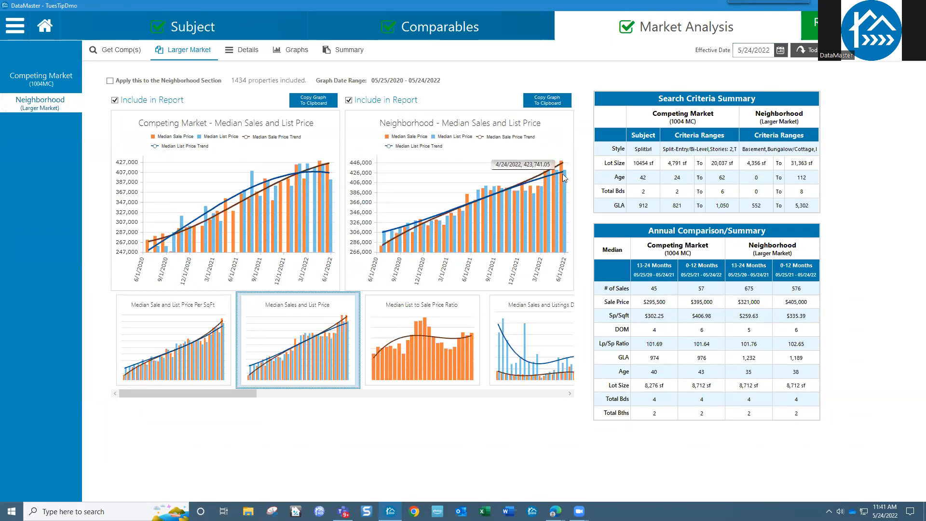
Step: Step through the List to Sale Ratio, Listings DOM, Total Sales and Distress Sales graphs to Average Sales and List Price
mouse_move(563, 163)
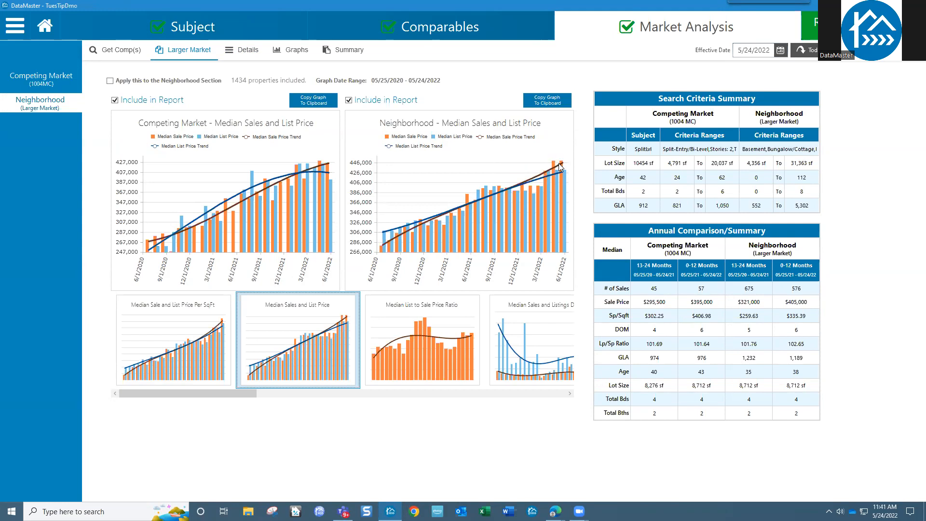
click(449, 341)
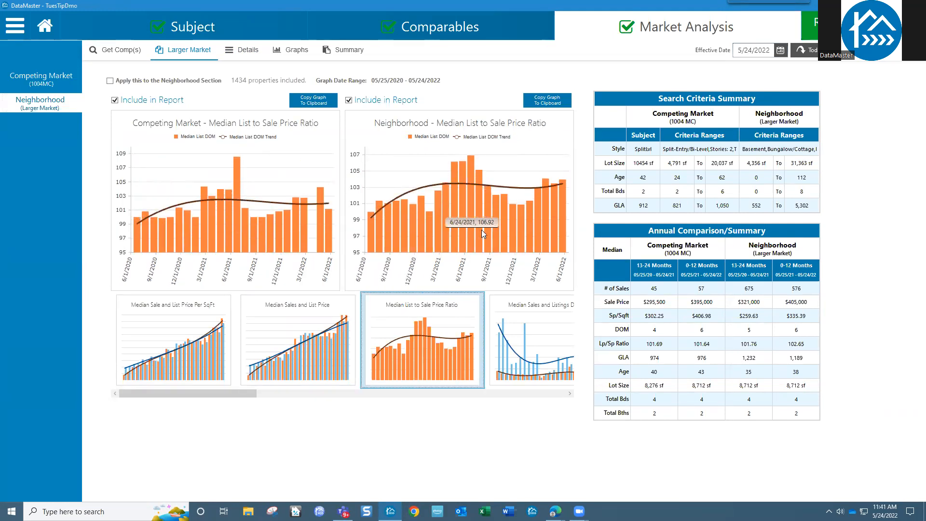
click(531, 366)
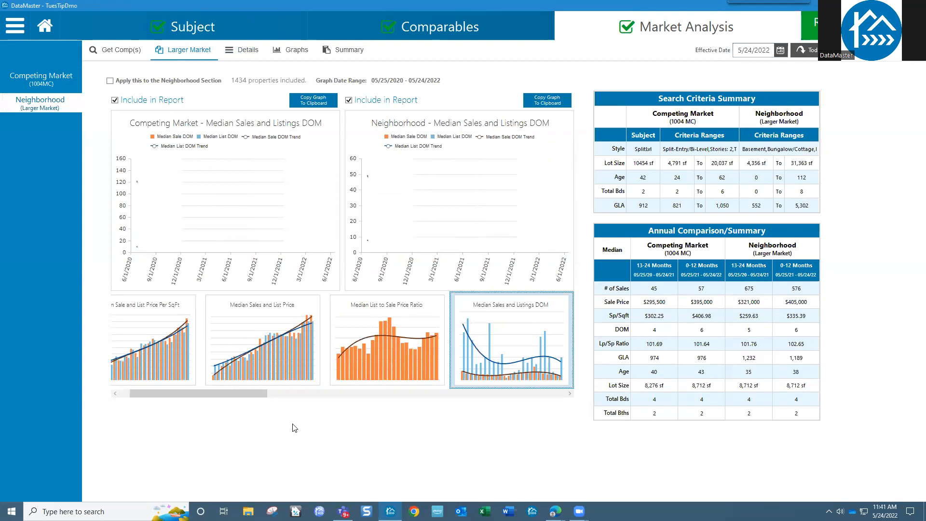
drag(249, 394, 341, 395)
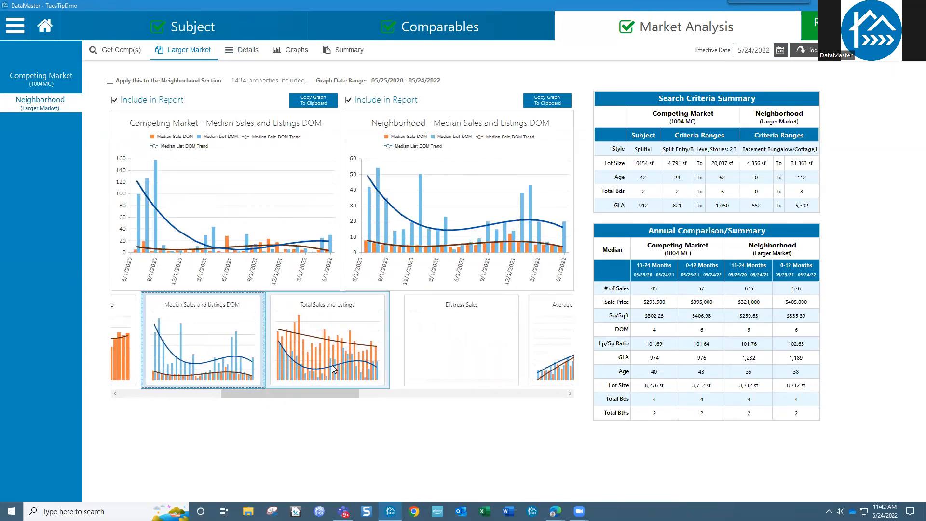
click(332, 366)
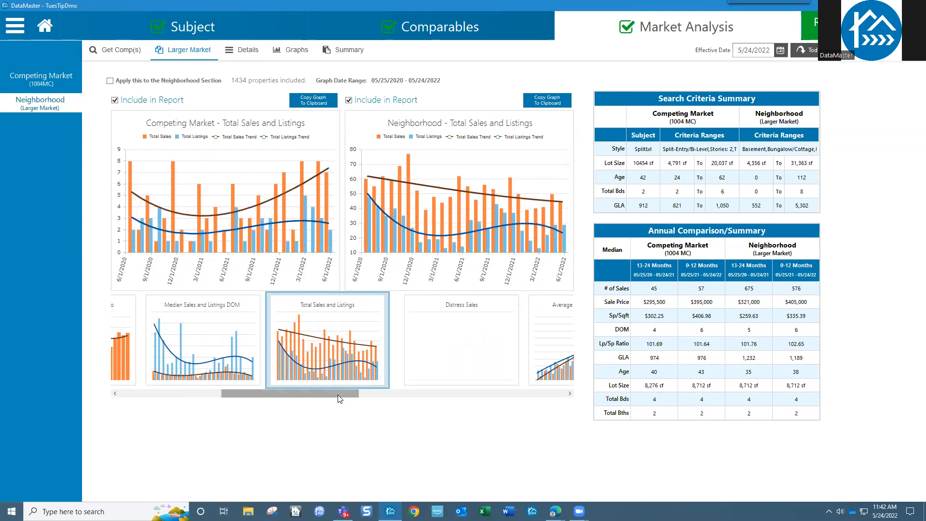
drag(338, 396, 404, 393)
click(371, 357)
click(383, 349)
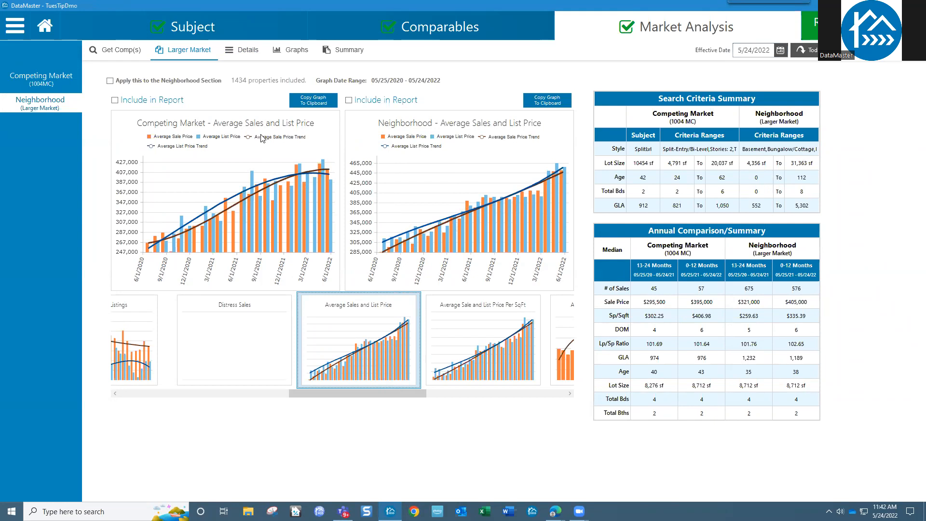
Step: View the Average List to Sale Price Ratio and Median Sales Price graphs, then the Graphs page
drag(373, 391, 457, 392)
click(342, 344)
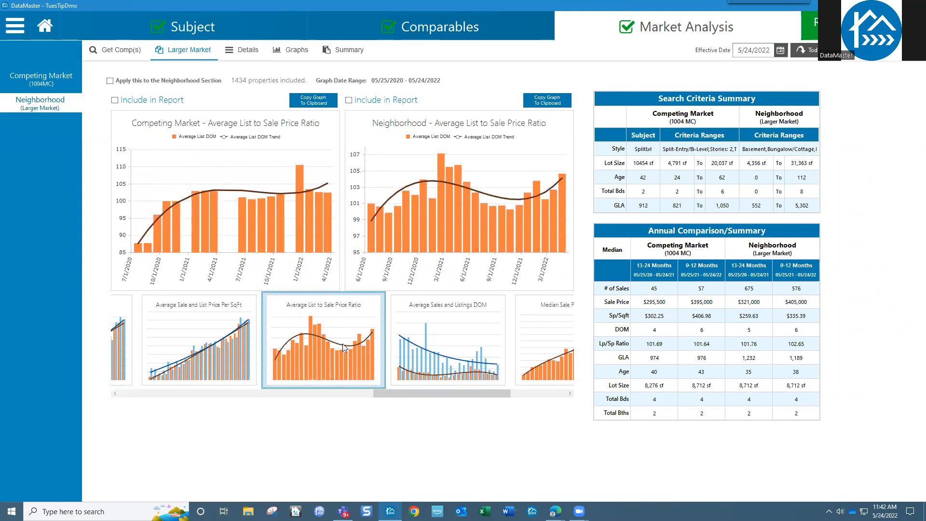
drag(476, 393, 530, 394)
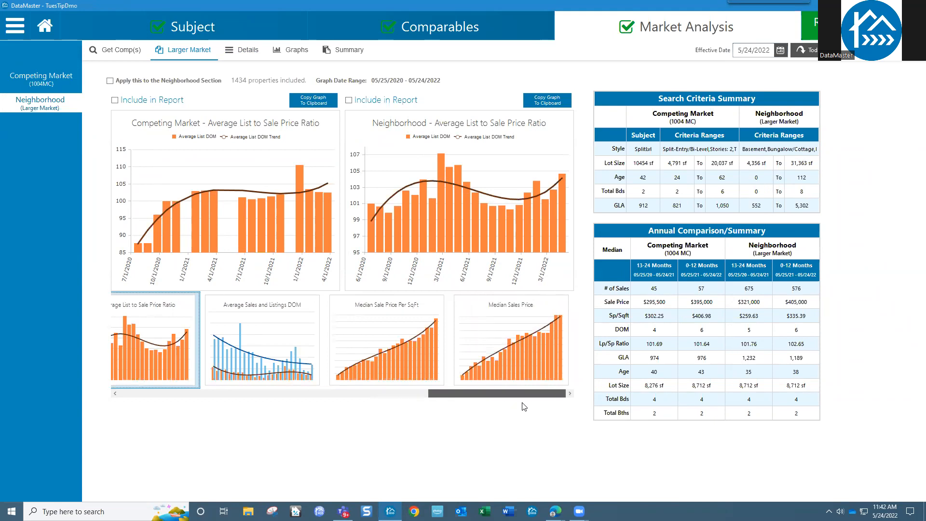
click(504, 339)
mouse_move(513, 395)
mouse_down()
mouse_move(308, 393)
mouse_move(183, 376)
mouse_up()
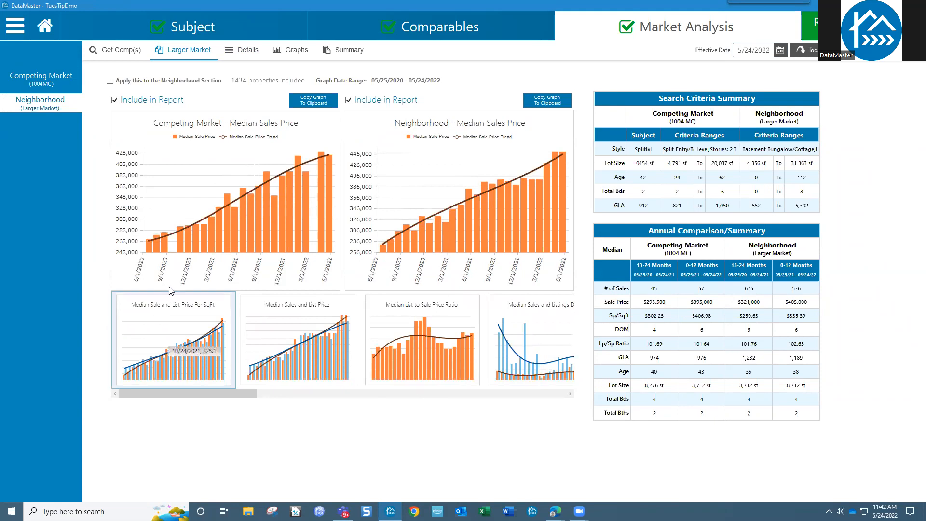
click(293, 52)
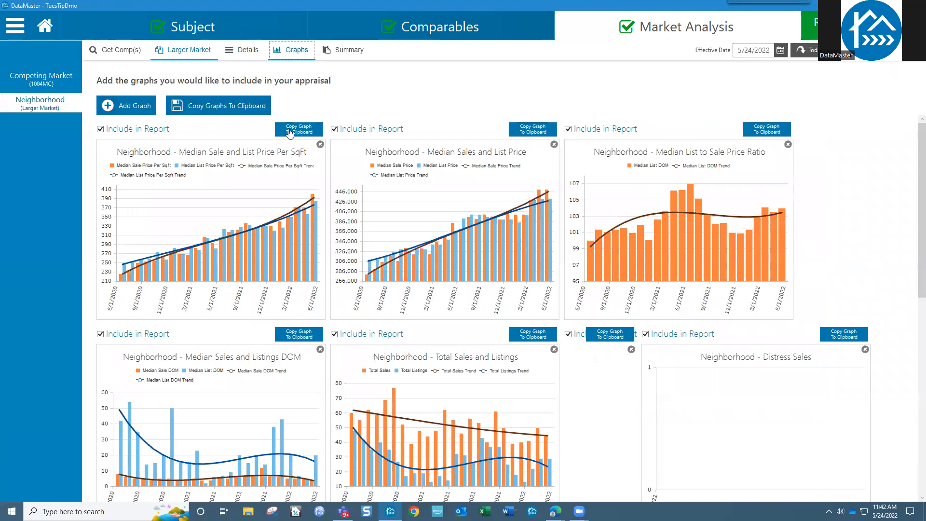
Step: In the Add Graph chooser, add Average List Price Per SqFt to the selected graphs
click(124, 106)
drag(409, 215, 408, 257)
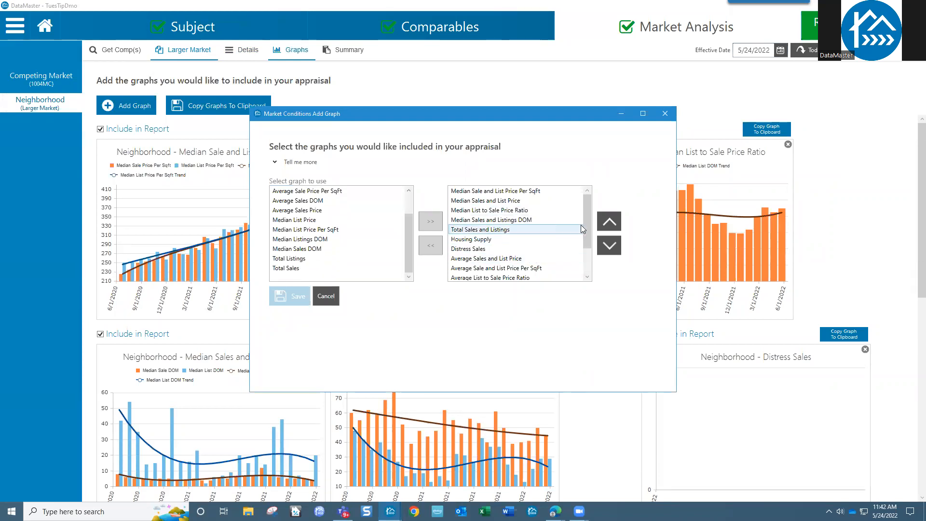
drag(587, 232, 588, 206)
drag(410, 233, 409, 199)
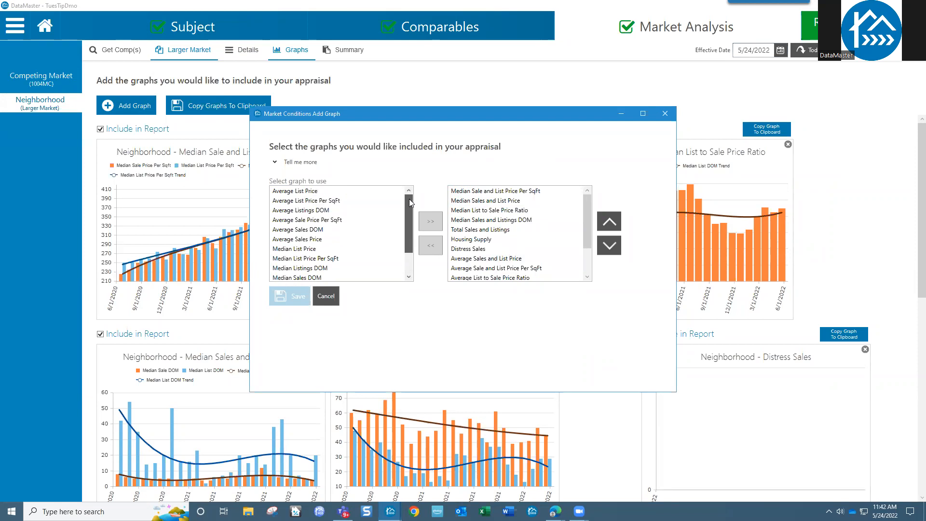
click(293, 202)
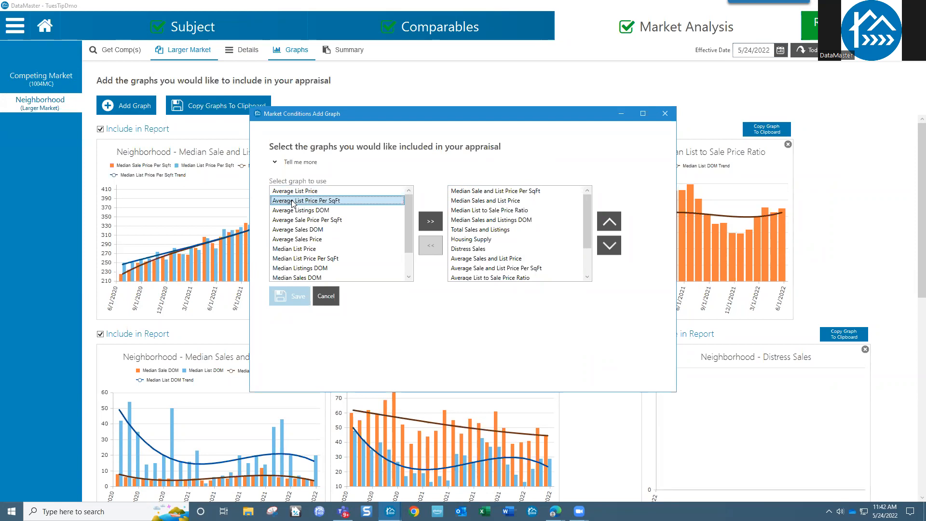
drag(586, 218, 586, 245)
click(431, 221)
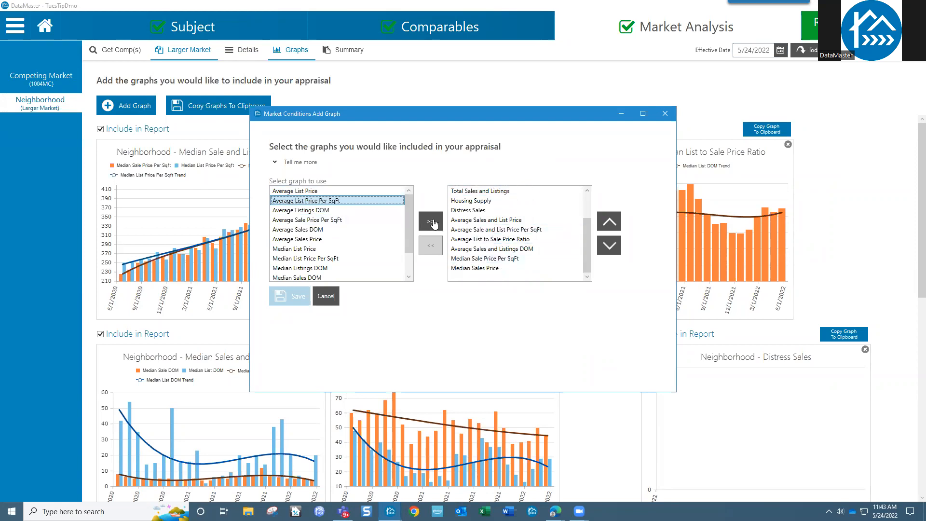
click(470, 268)
Step: Move Average List Price Per SqFt earlier in the order, then remove it again
scroll(512, 268, down, 1)
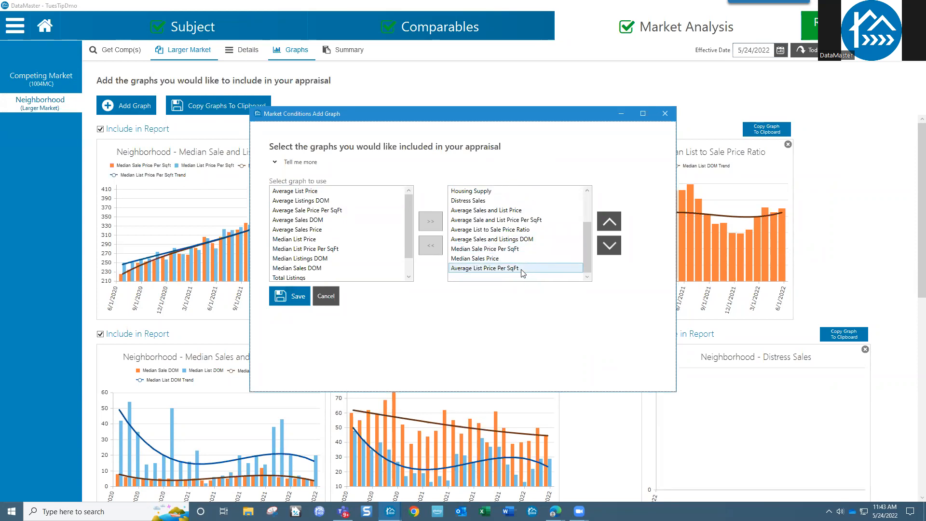
click(553, 268)
click(610, 224)
click(611, 225)
click(611, 227)
click(612, 226)
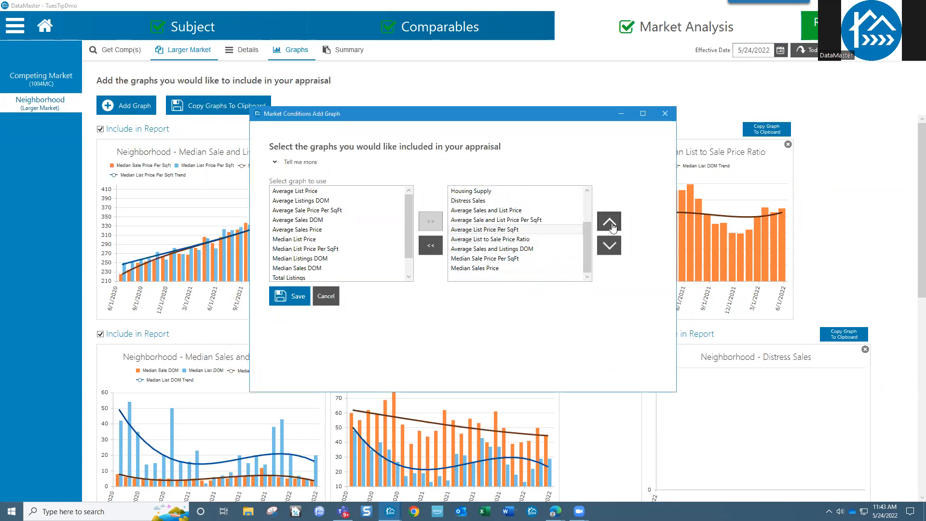
click(524, 230)
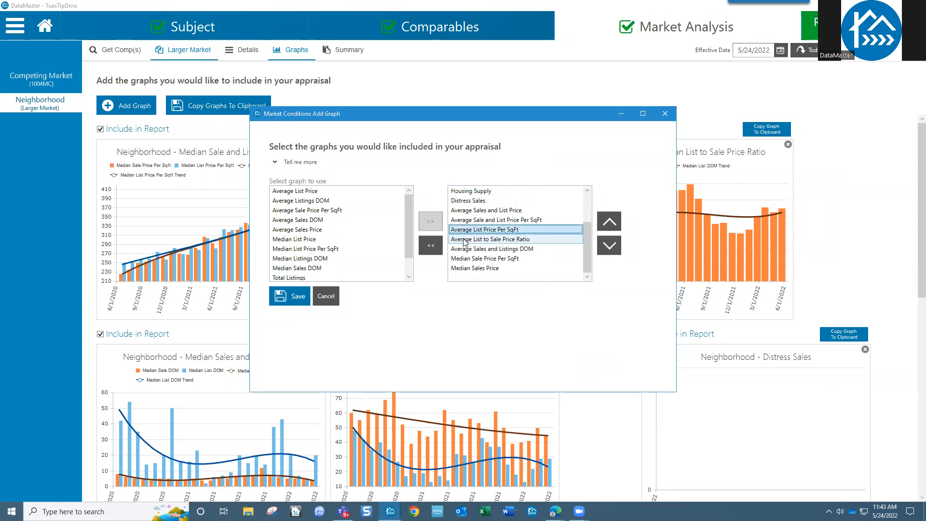
click(431, 246)
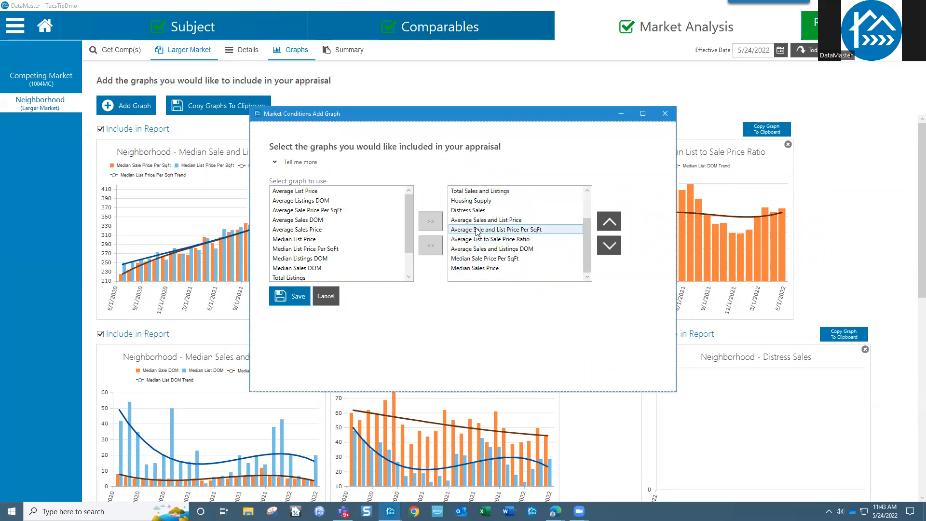
Step: Scroll through the selected graphs list to review the charts chosen for the appraisal
scroll(476, 231, up, 2)
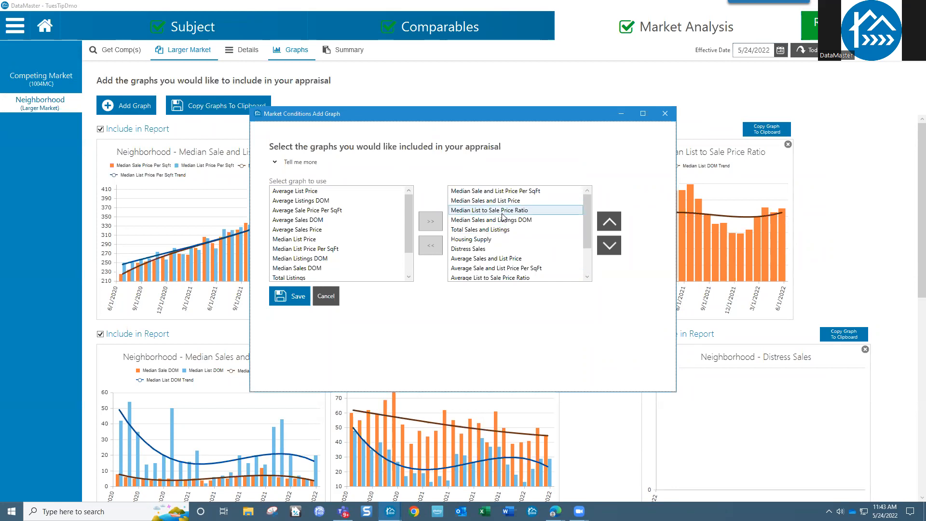
scroll(503, 222, down, 2)
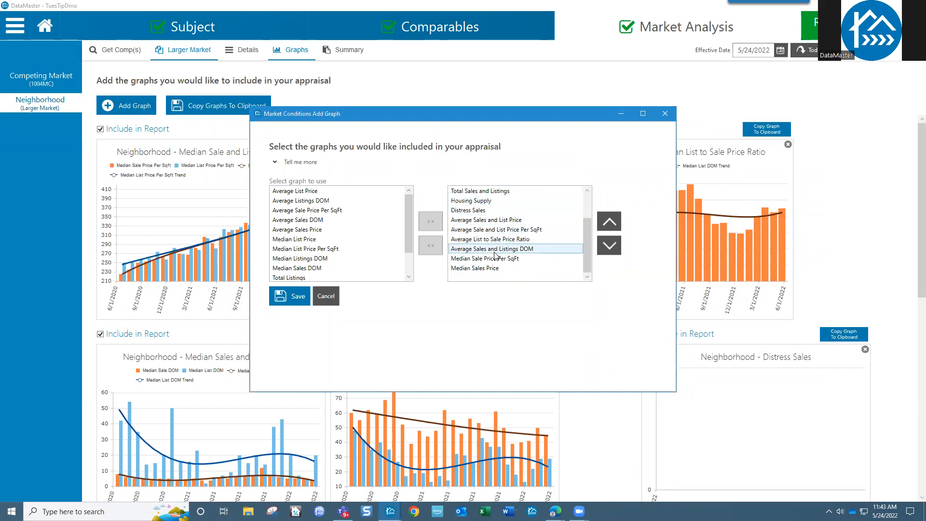
scroll(508, 267, up, 2)
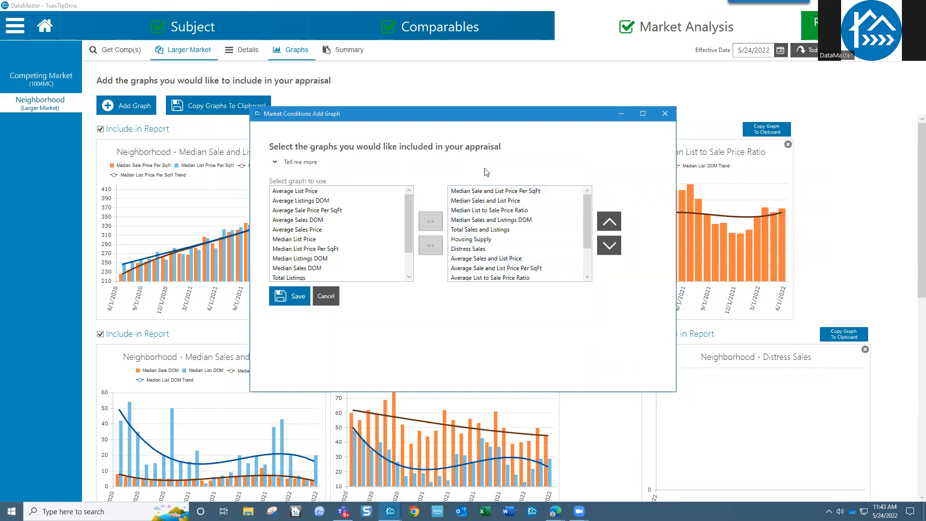
scroll(491, 273, down, 2)
scroll(495, 228, up, 2)
Step: Cancel the chooser, toggle report inclusion of the list-to-sale ratio chart, and show the Larger Market page
click(327, 297)
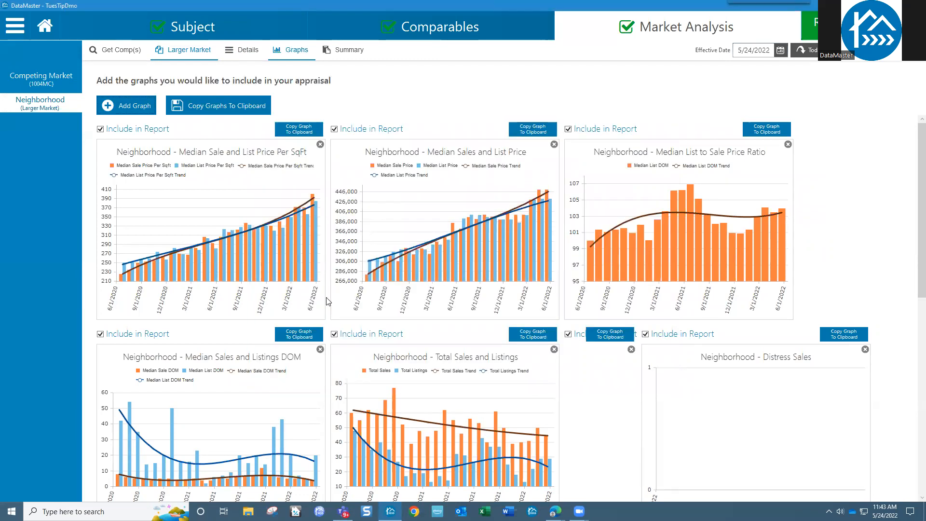
click(568, 129)
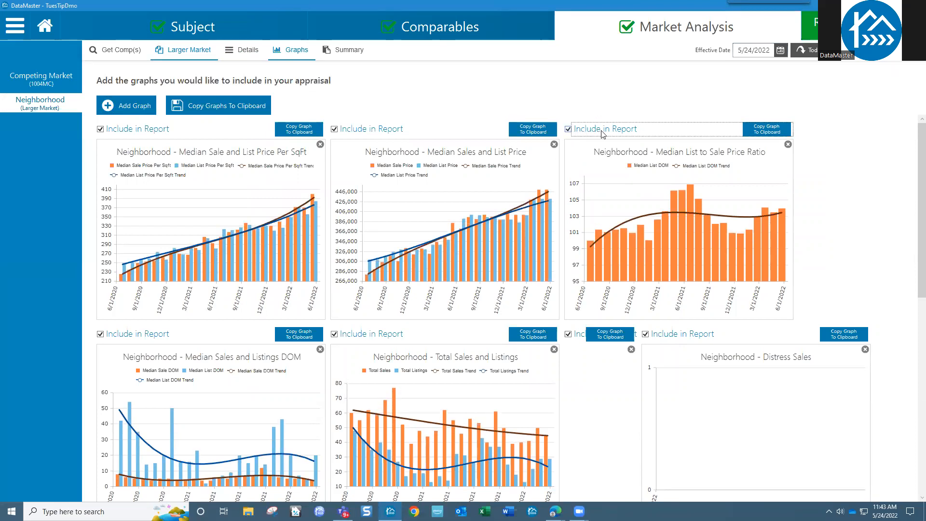
scroll(577, 312, down, 10)
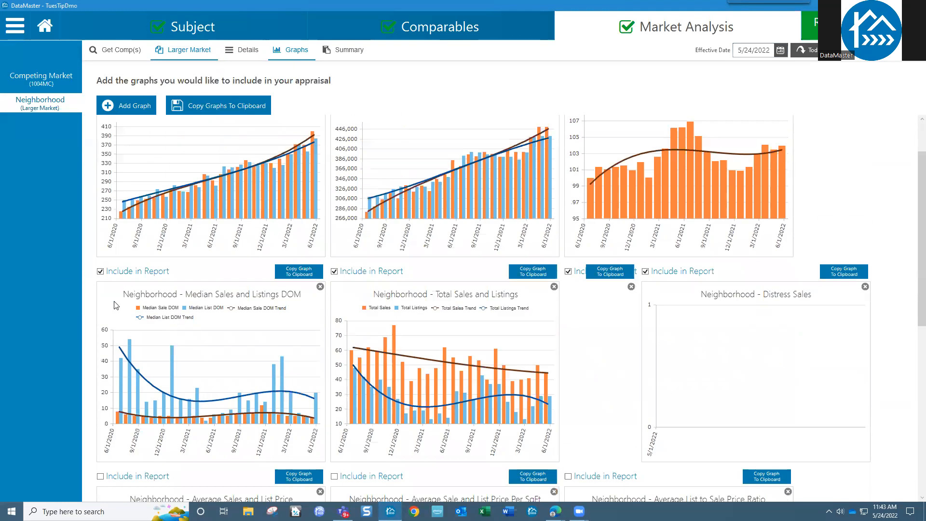
drag(913, 263, 913, 358)
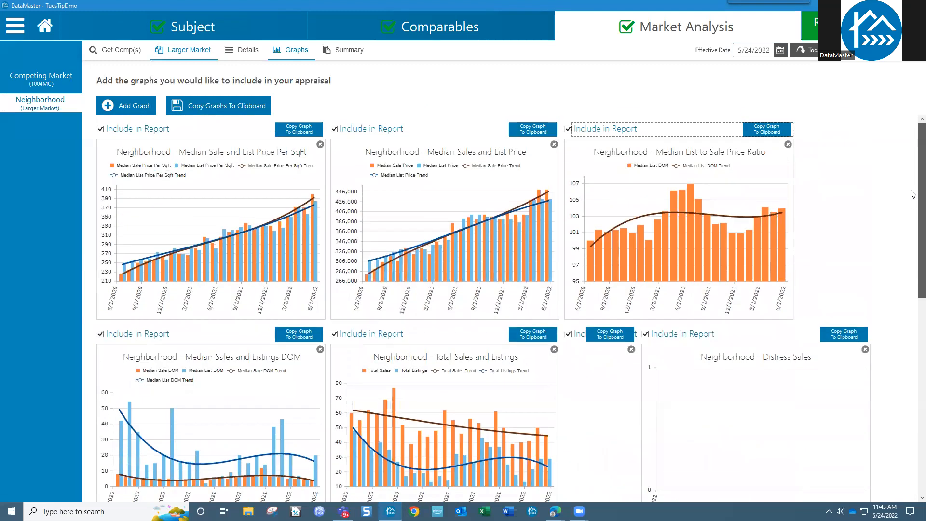
click(193, 52)
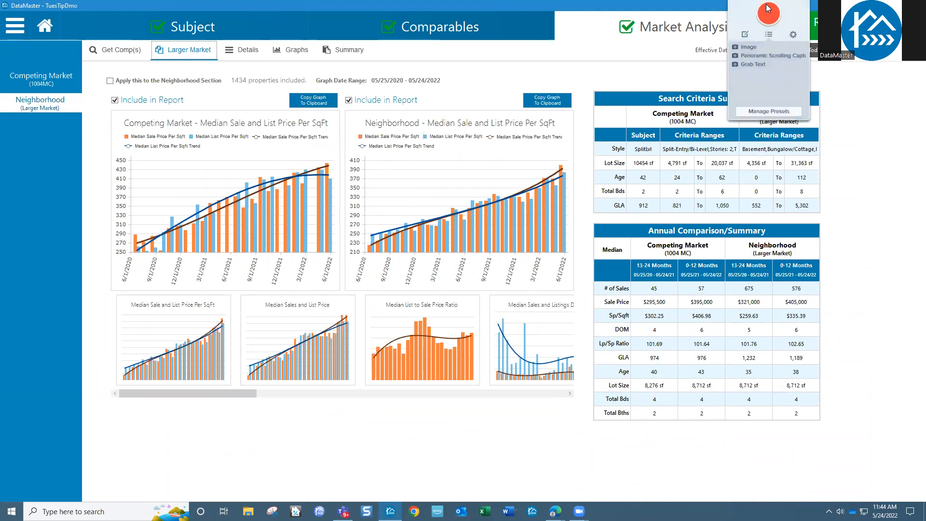
Step: Capture the Annual Comparison/Summary table as a Snagit region image
key(Print)
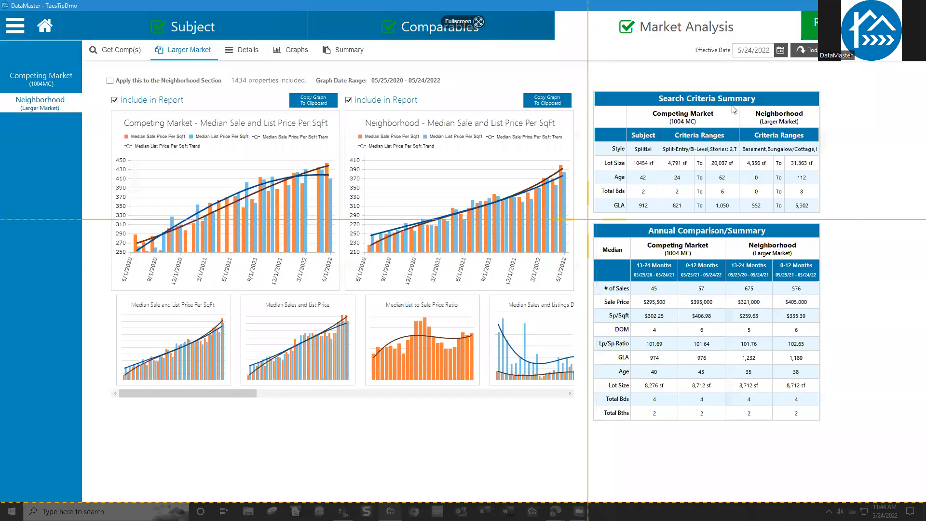
drag(587, 217, 833, 433)
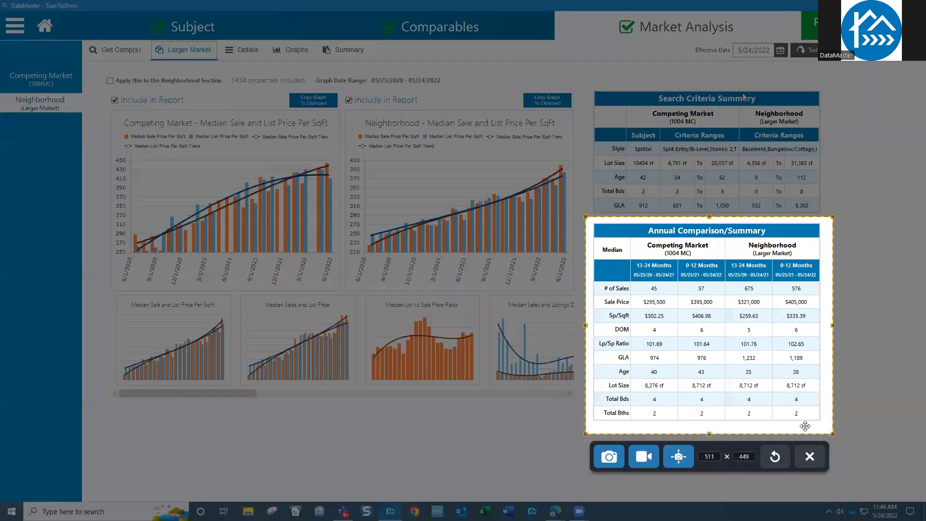
click(609, 457)
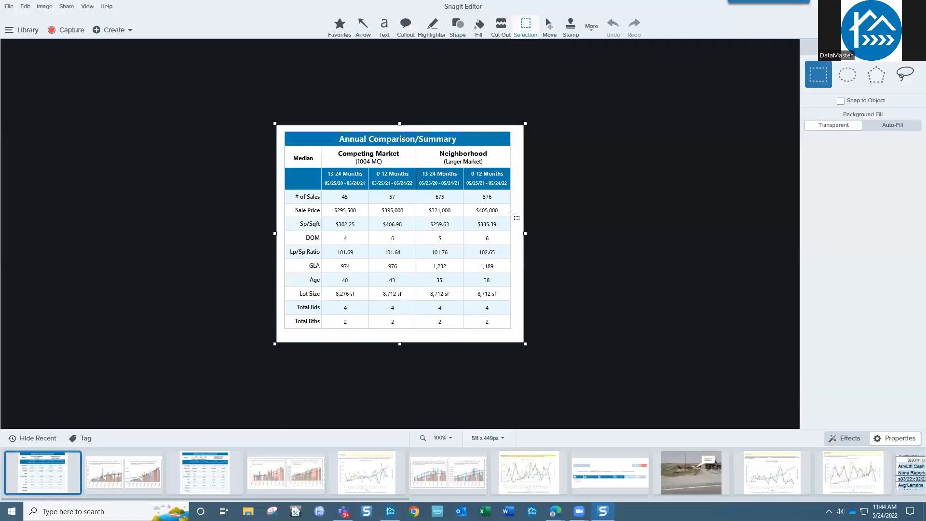
Step: Set the Snagit editor zoom on the captured table to 150%
click(441, 438)
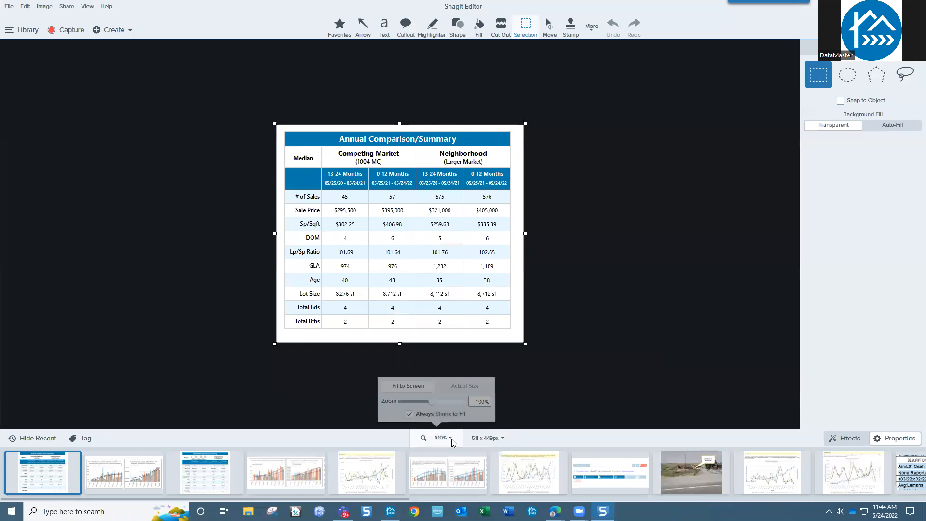
drag(429, 404, 437, 405)
drag(438, 404, 438, 403)
click(675, 366)
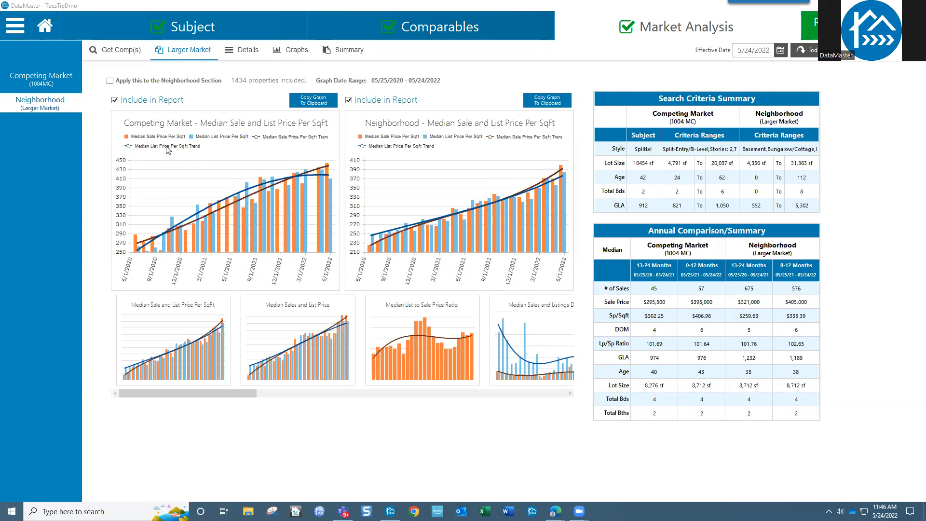
Step: Return to the Home page and look over the Appraiser list without changing it
click(44, 26)
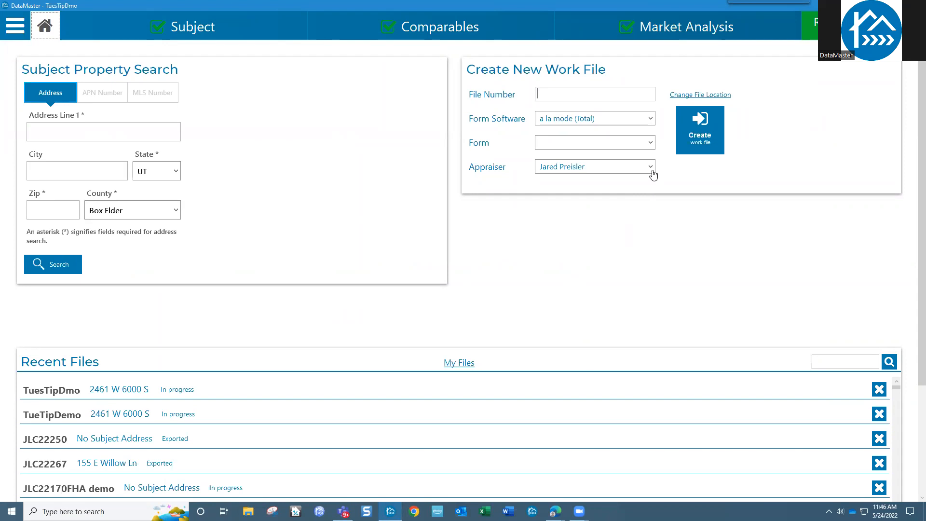
click(653, 175)
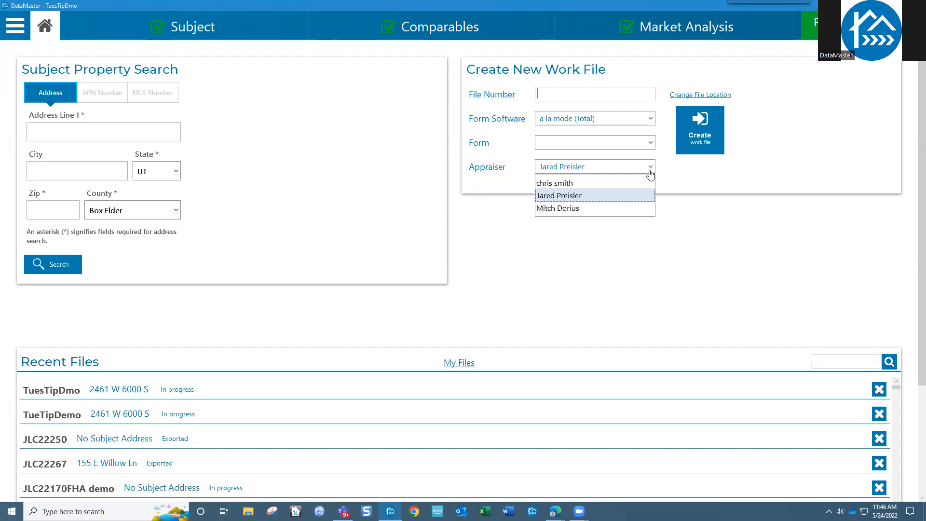
click(568, 94)
Step: Try two other appraisers in the Appraiser dropdown, then restore the original one
click(601, 170)
click(579, 188)
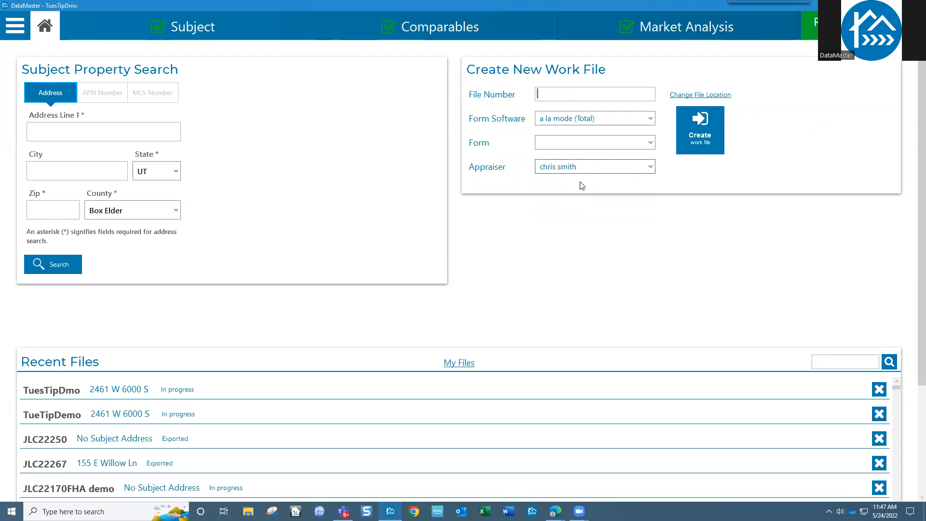
click(580, 169)
click(568, 213)
click(597, 170)
click(587, 195)
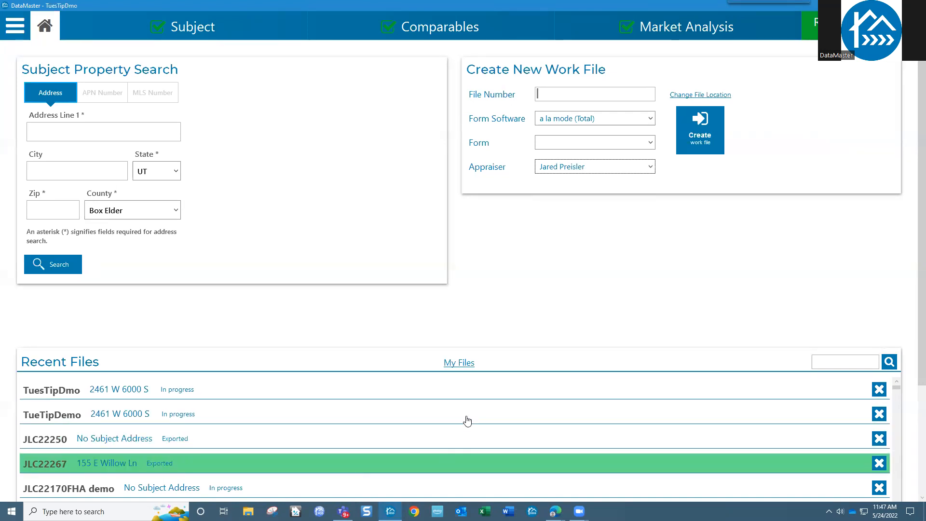
Step: Open work file JLC22272FHA.dma from My Files by typing 'jlc222' and picking it
click(460, 364)
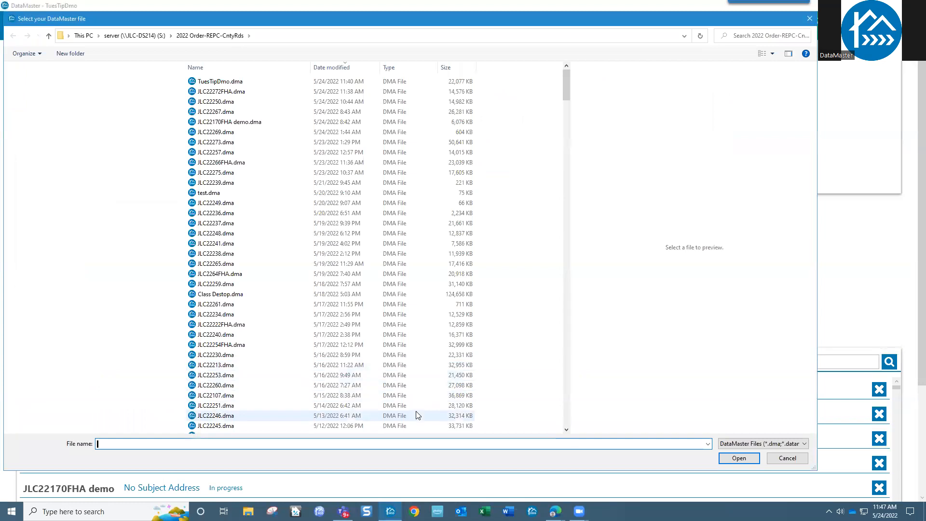
text(jlc2)
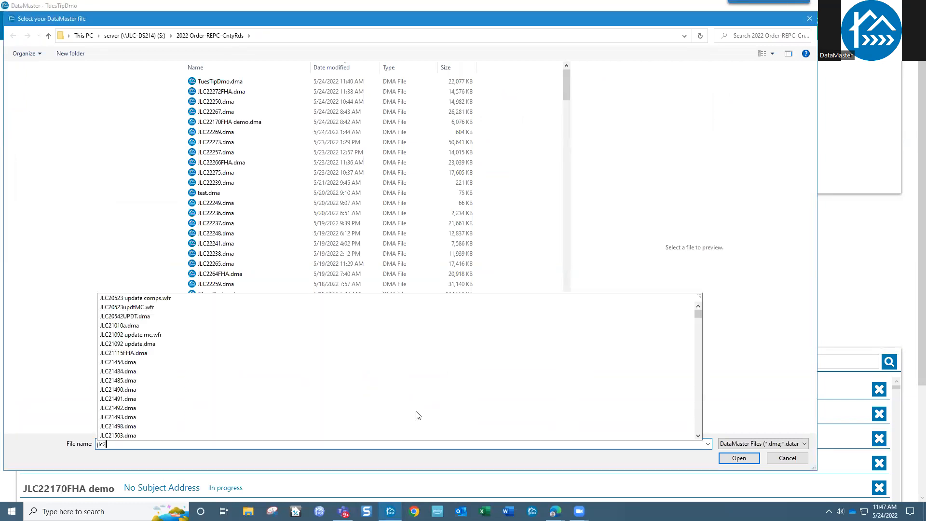
text(22)
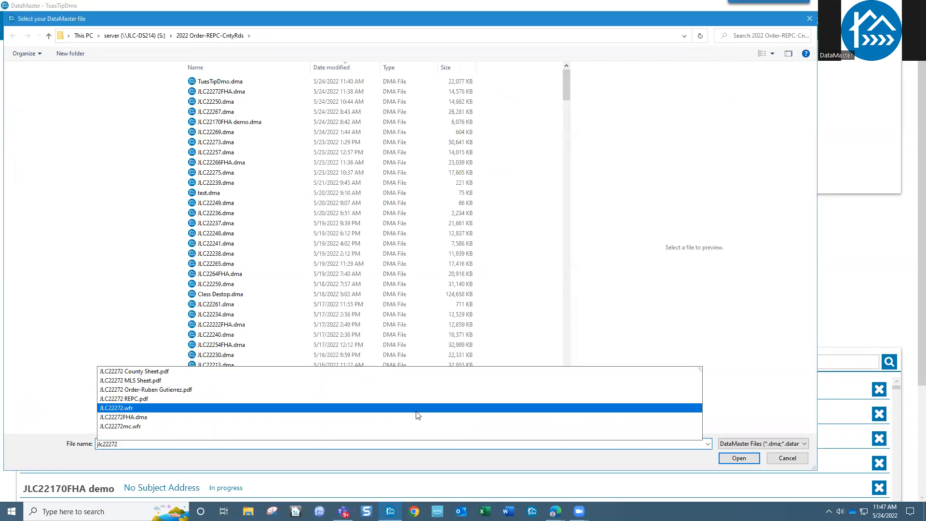
click(134, 418)
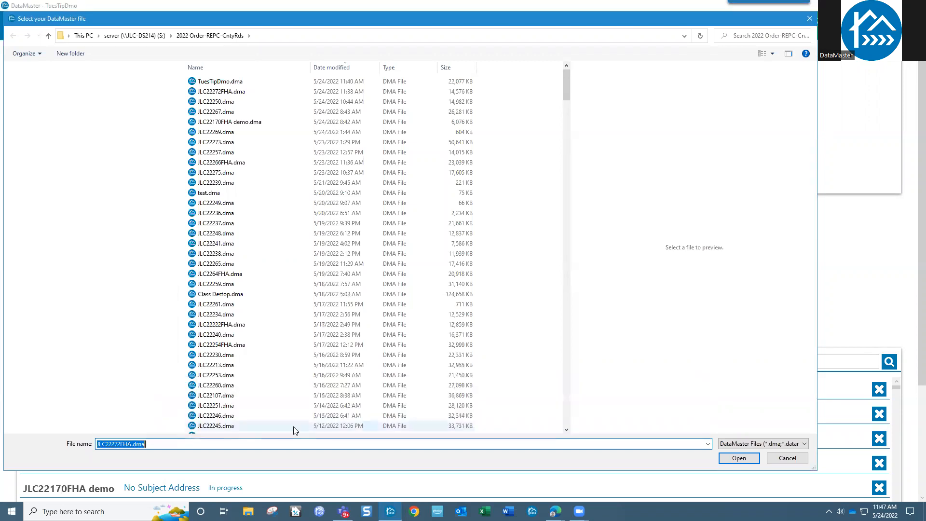
click(738, 458)
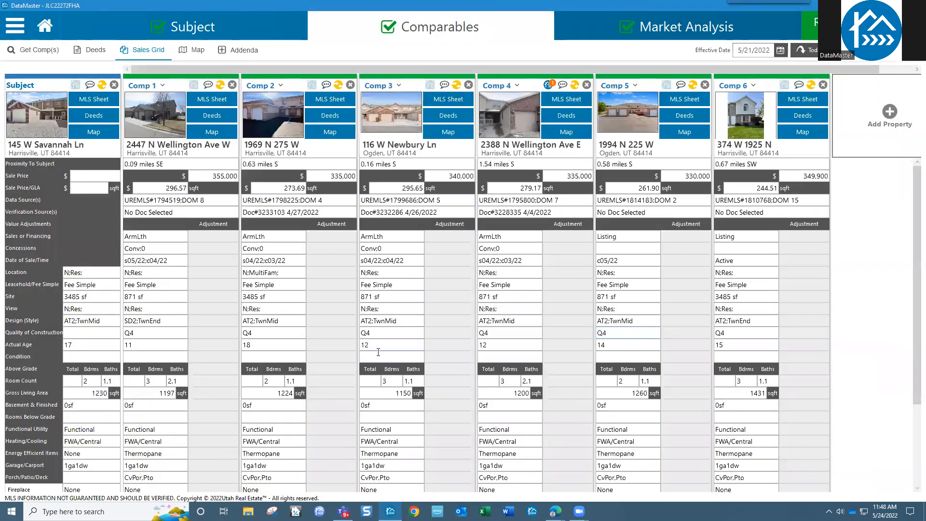
Step: Rate Comp 3 Q4 quality and C3 condition, save, then open the report review page
click(400, 121)
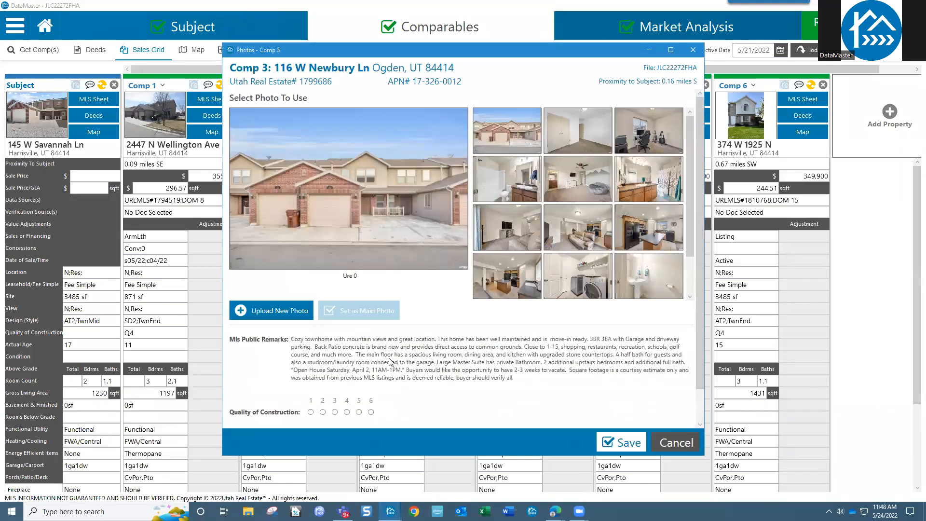
scroll(389, 362, down, 1)
click(347, 376)
click(322, 404)
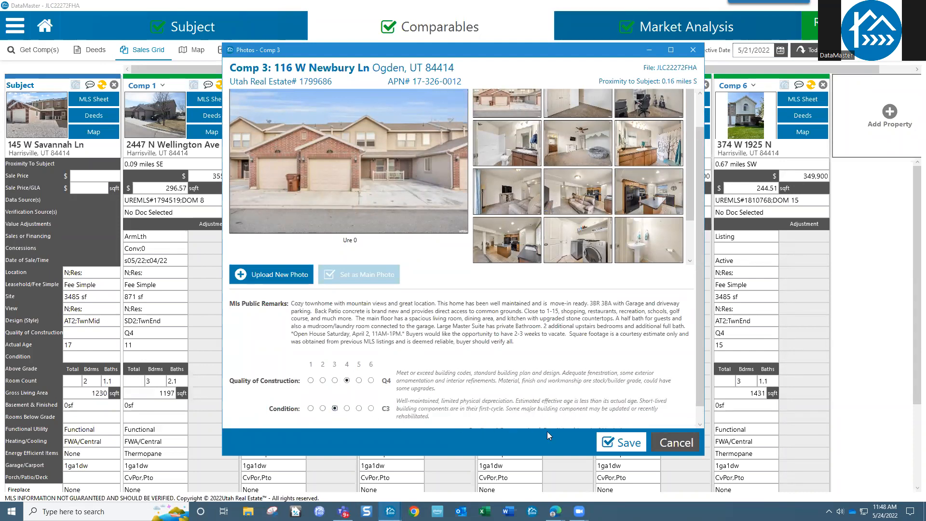
click(620, 443)
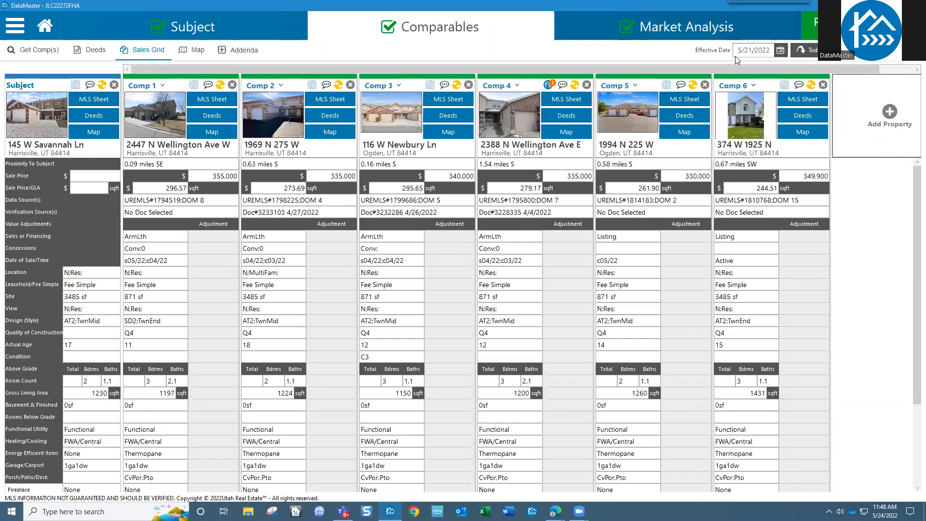
click(814, 24)
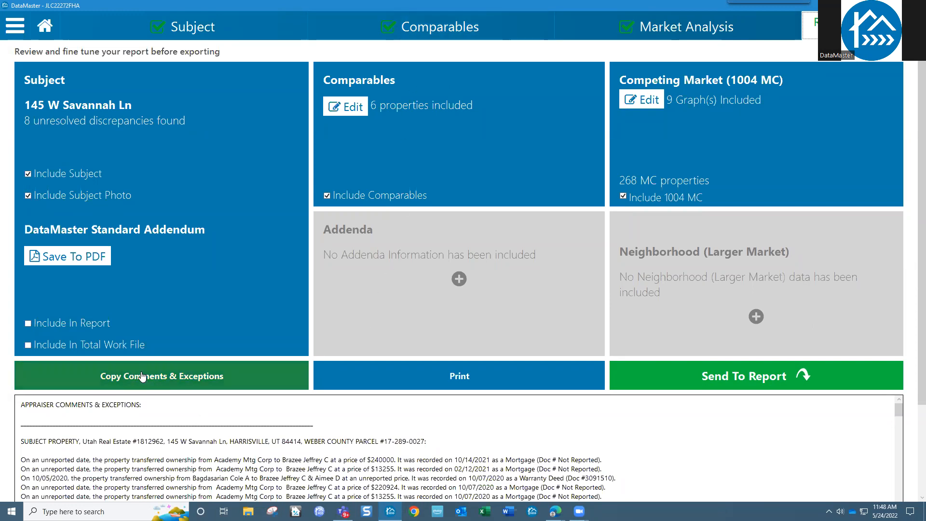
scroll(173, 410, down, 15)
scroll(170, 420, down, 20)
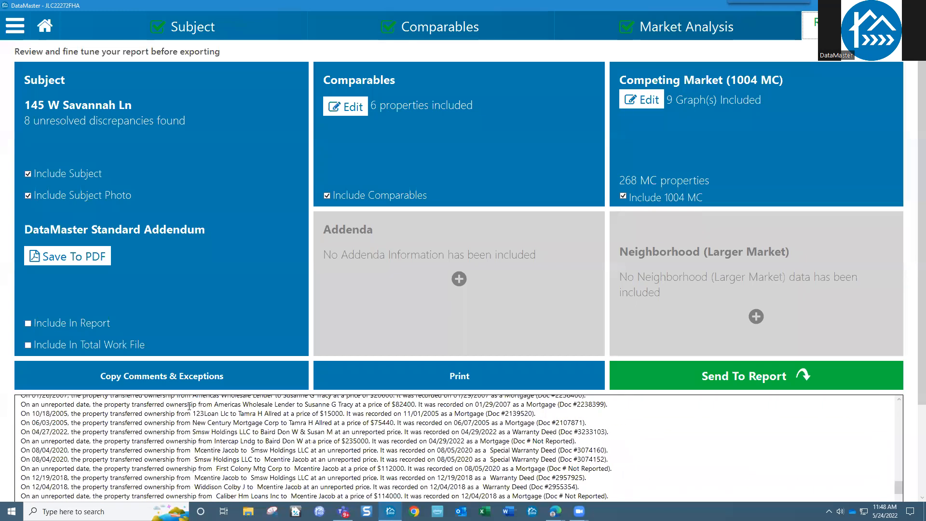
scroll(189, 407, up, 3)
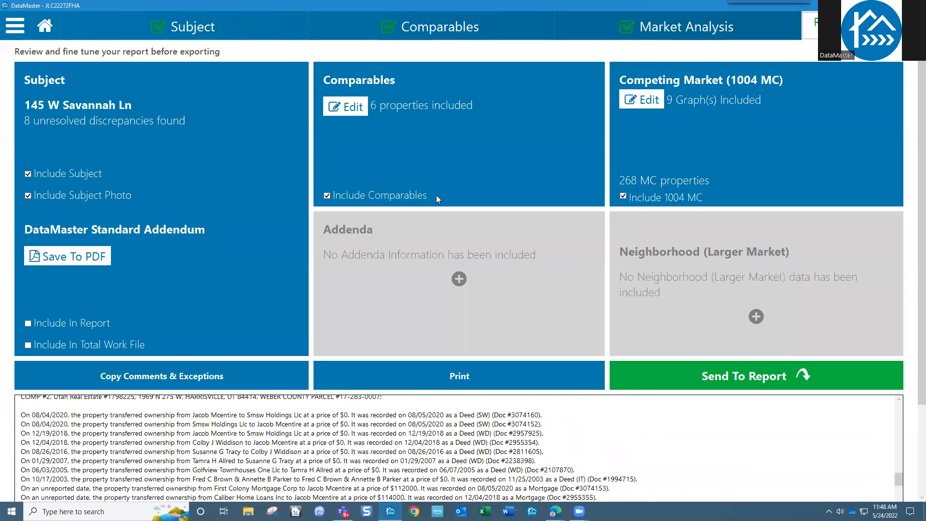
click(457, 29)
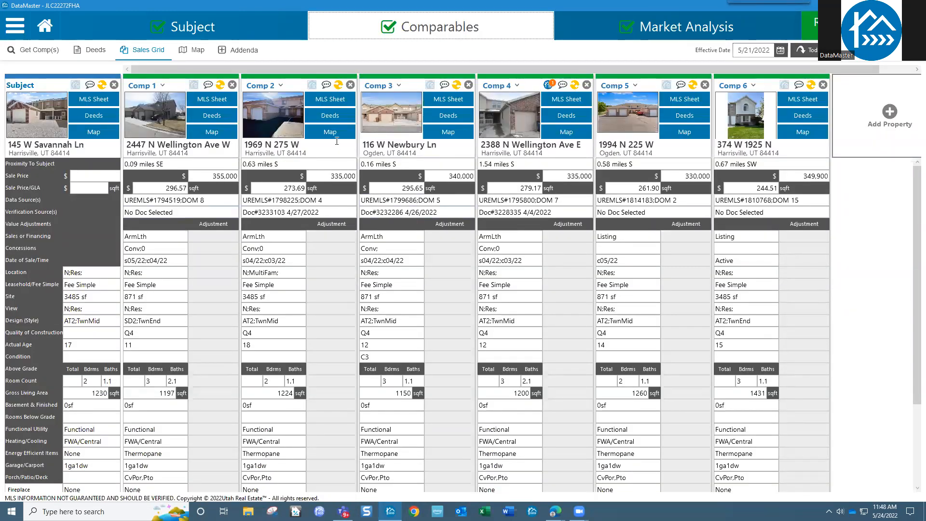
Step: Open Comp 2's deed record and close it without saving
click(331, 118)
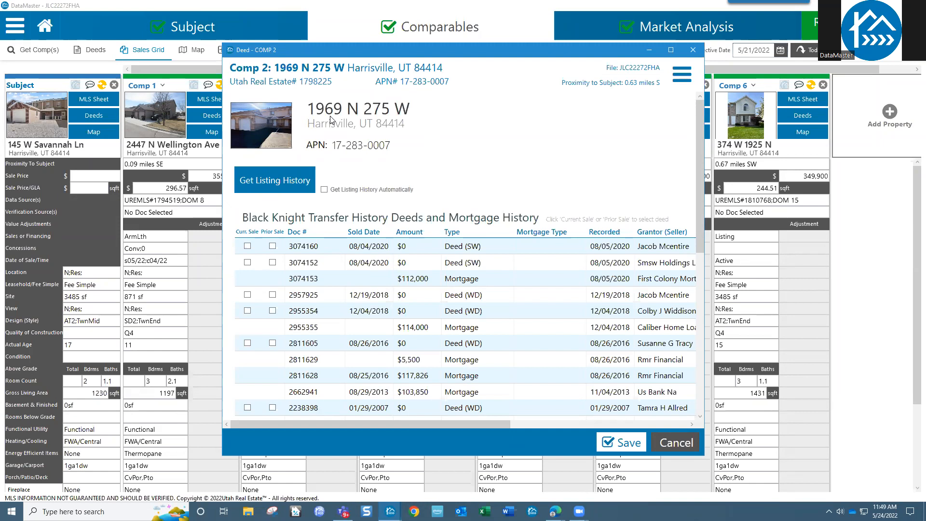
click(678, 443)
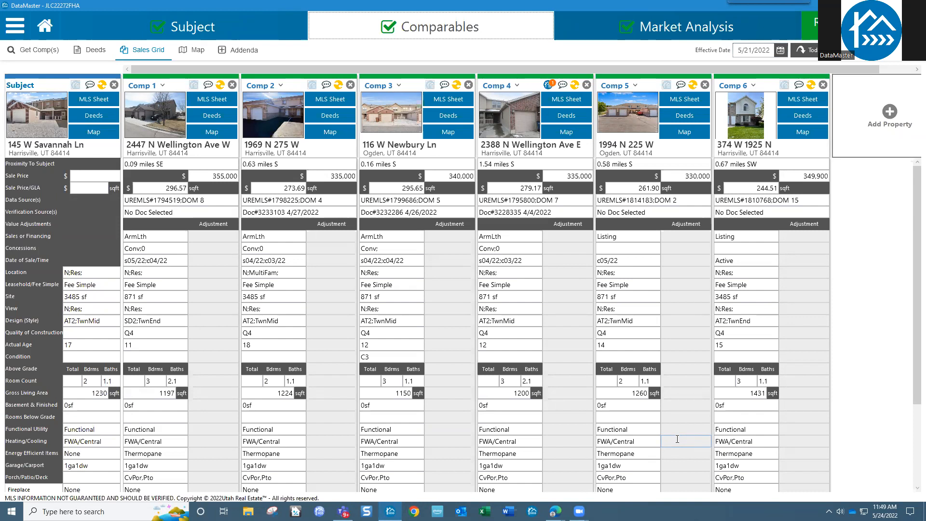
click(43, 30)
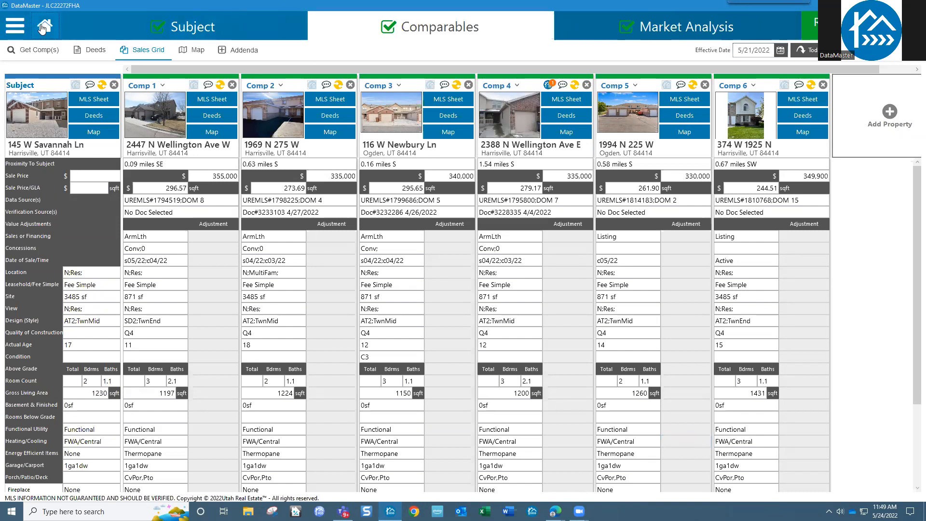
click(451, 364)
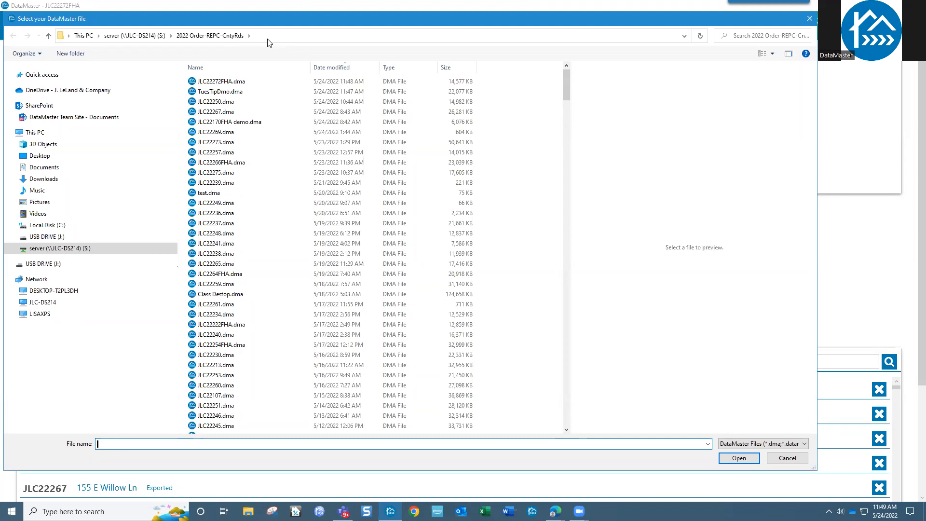
click(788, 458)
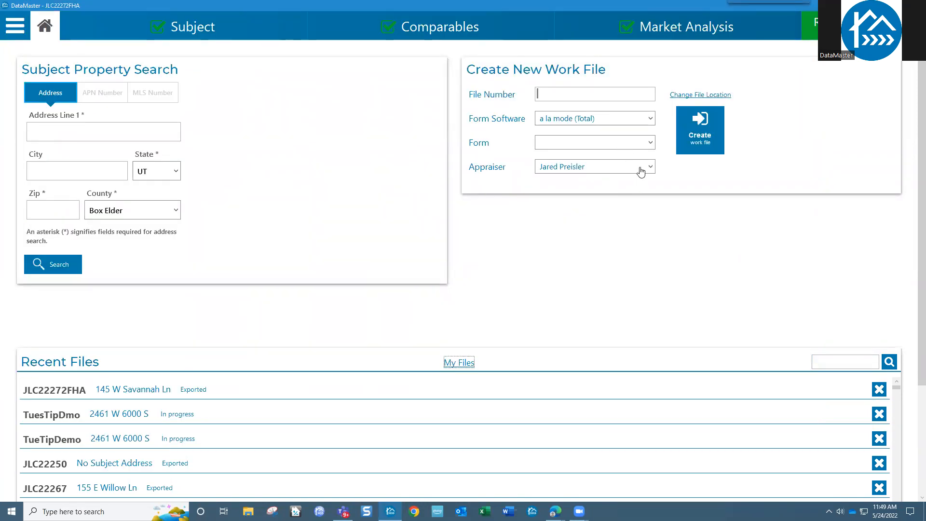
click(611, 169)
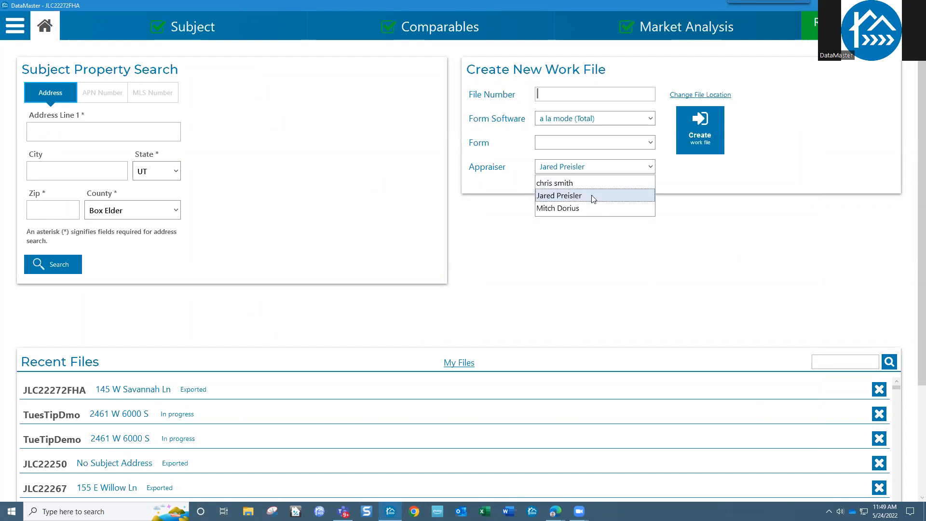
click(593, 198)
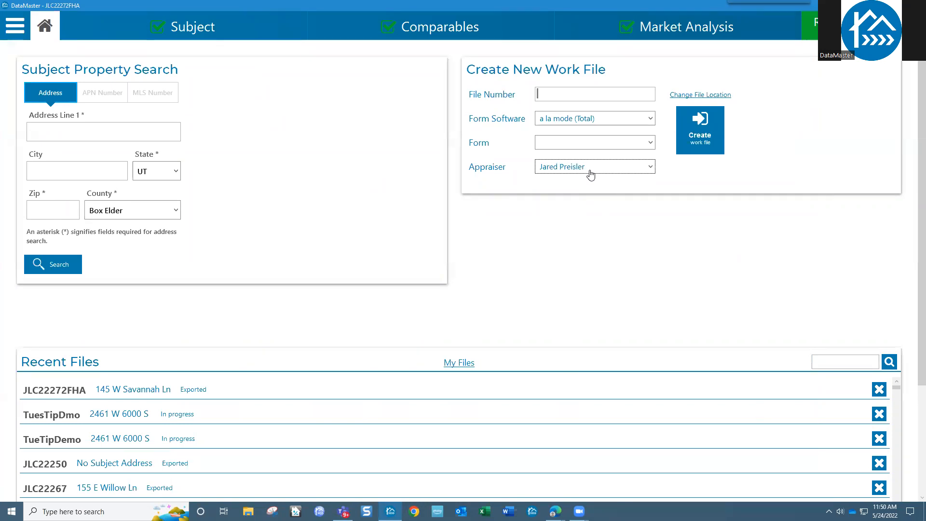
click(513, 24)
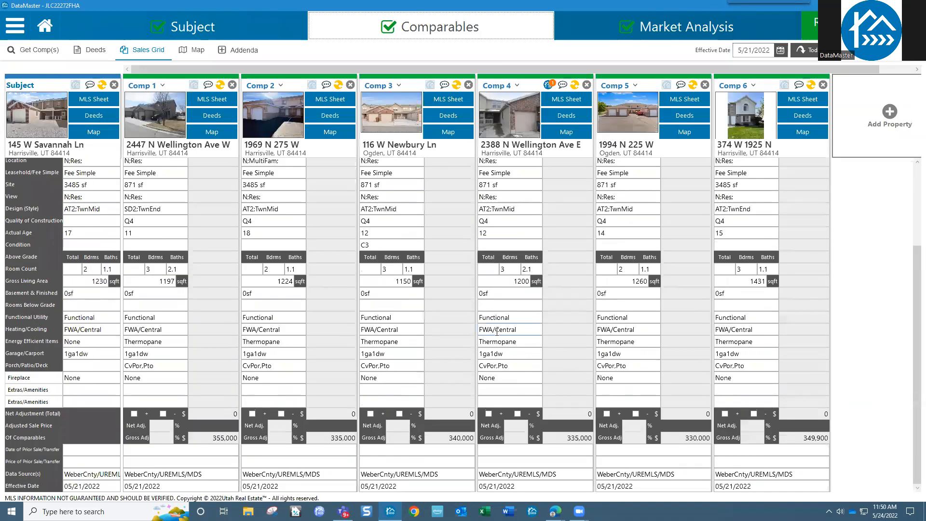
scroll(497, 332, up, 1)
drag(515, 365, 477, 369)
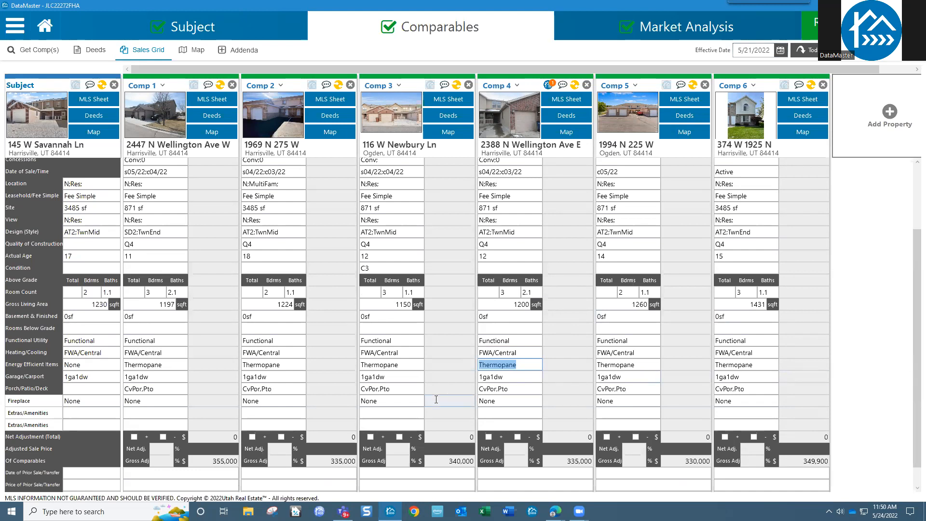
click(524, 354)
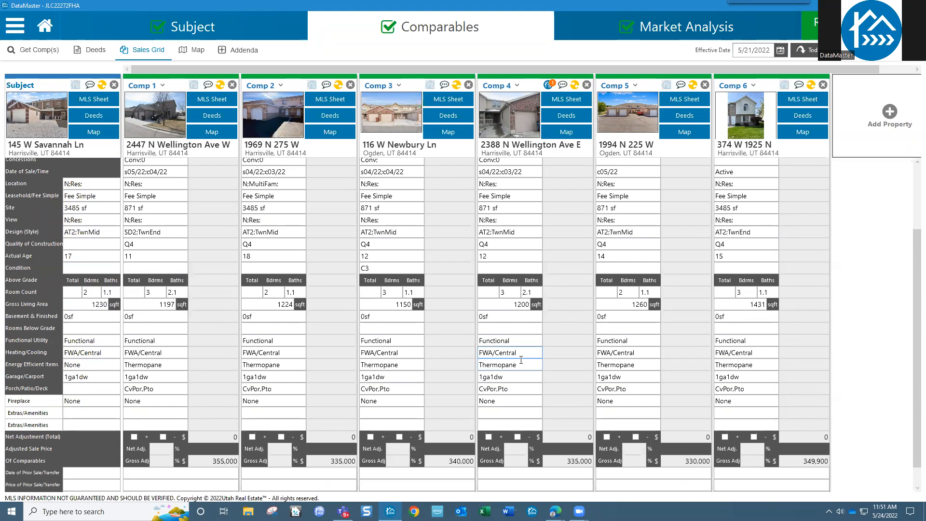
scroll(415, 270, up, 3)
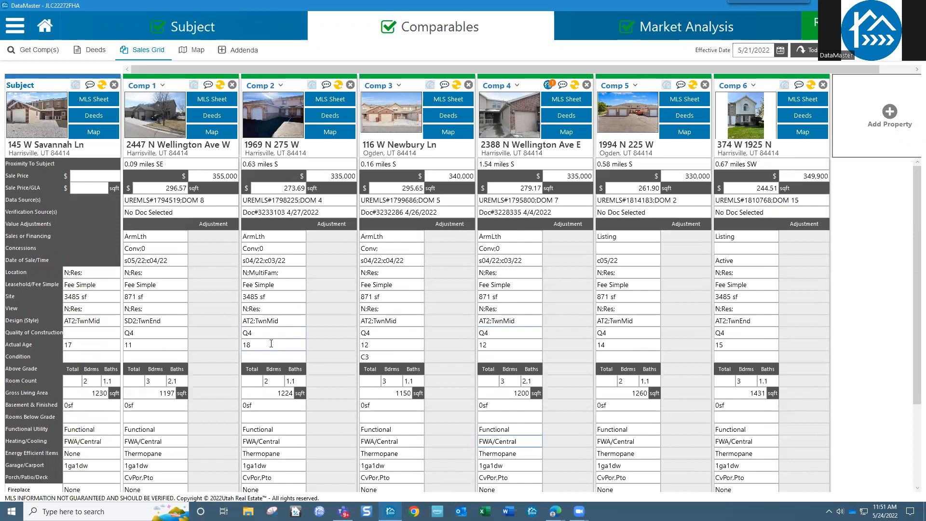
click(290, 261)
click(289, 287)
scroll(287, 299, down, 5)
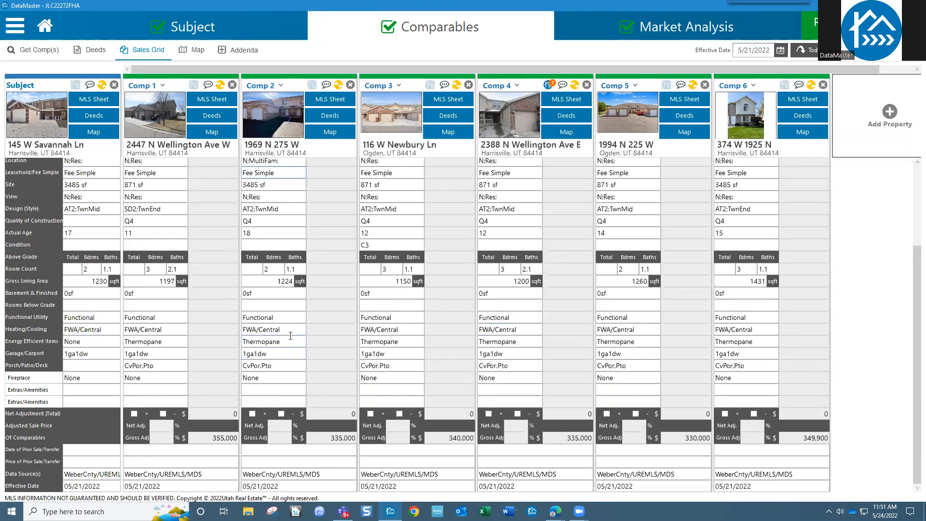
click(288, 354)
click(279, 381)
Step: Look over Market Analysis, Get Comp(s), Graphs and 1004 MC, then open TuesTipDmo from Recent Files
click(653, 33)
click(119, 50)
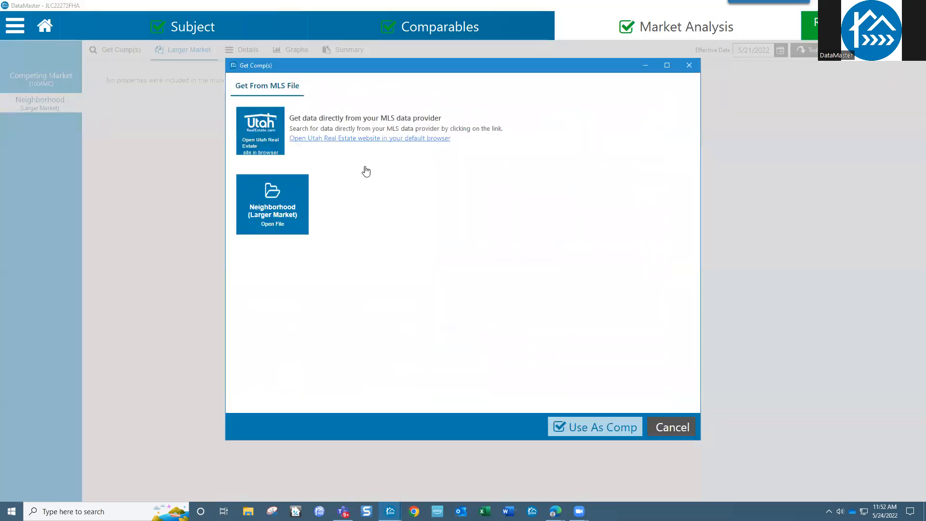
click(686, 431)
click(303, 53)
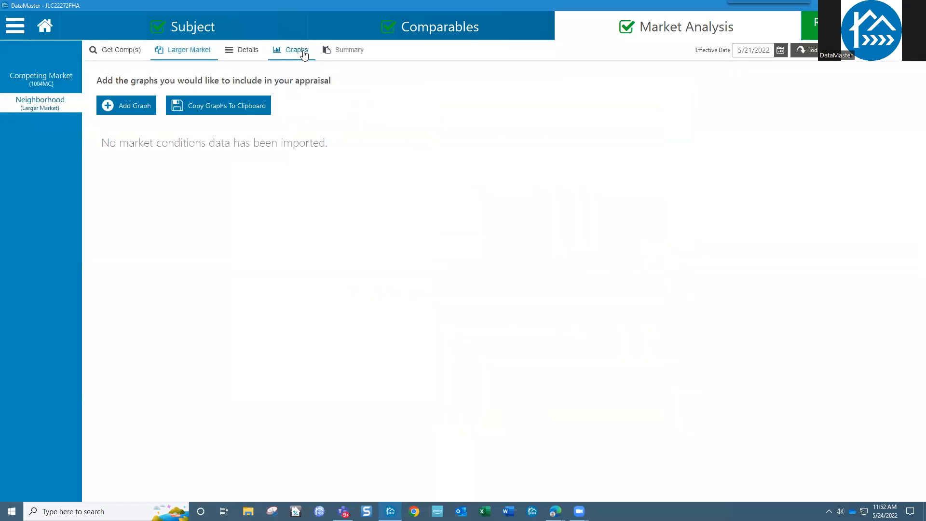
click(52, 86)
click(45, 27)
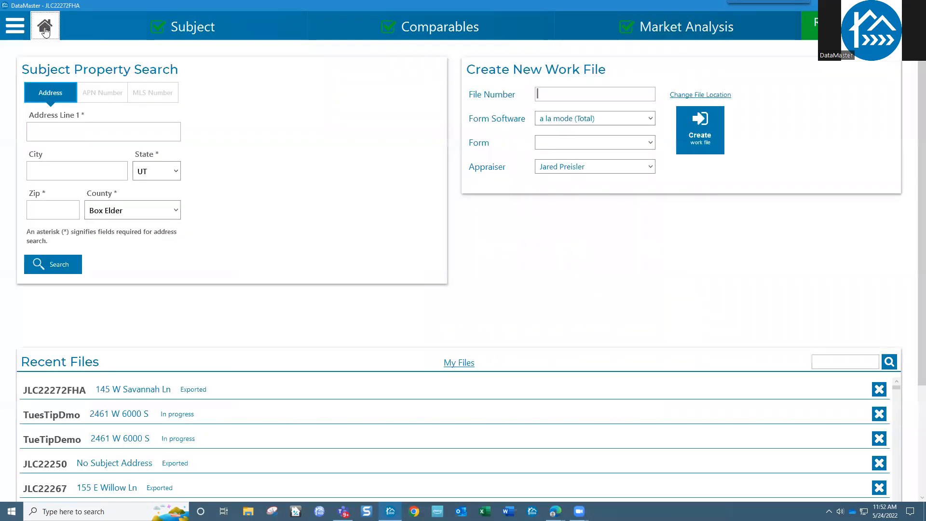
click(68, 414)
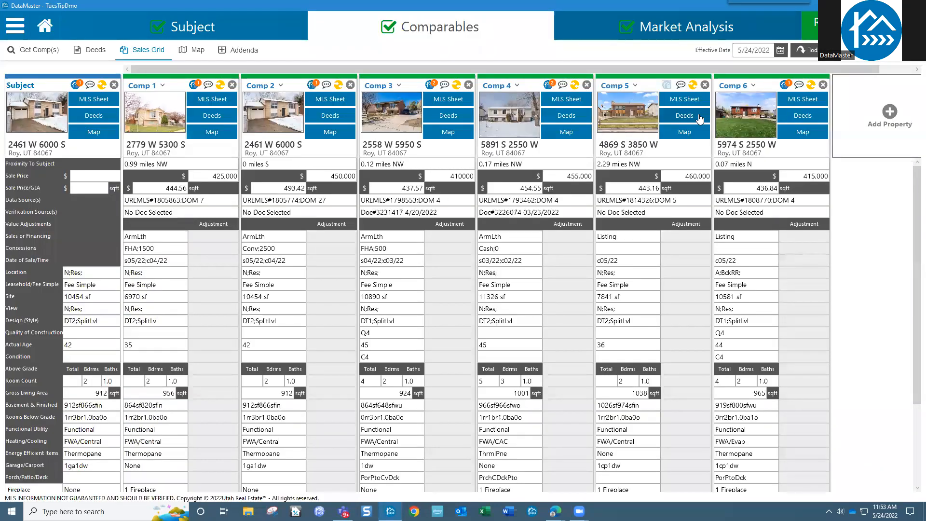
Step: Under Market Analysis > Neighborhood (Larger Market) > Get Comp(s), browse for a neighborhood .wfr file
click(683, 29)
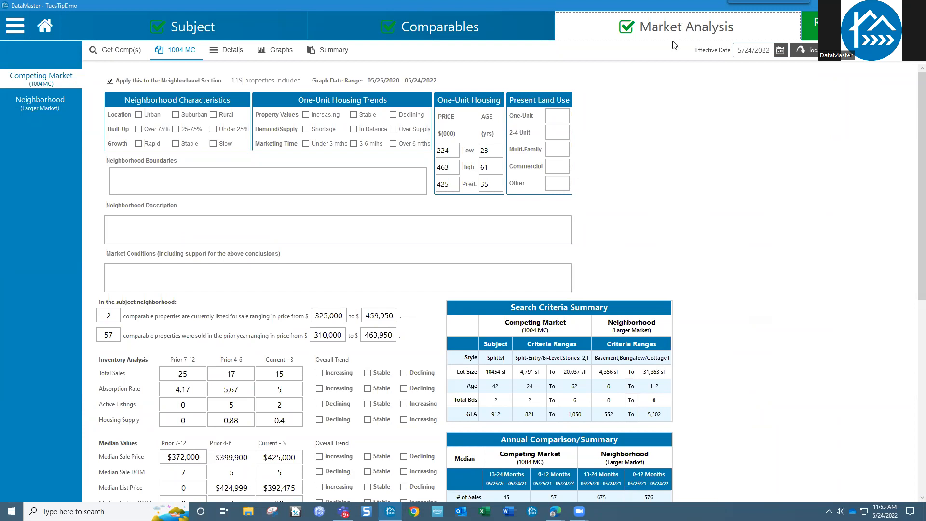
click(49, 107)
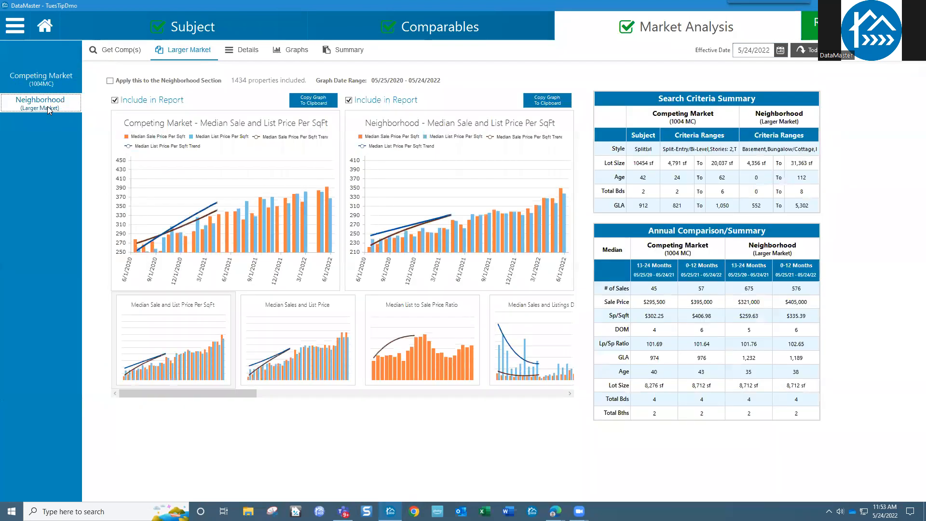
click(122, 50)
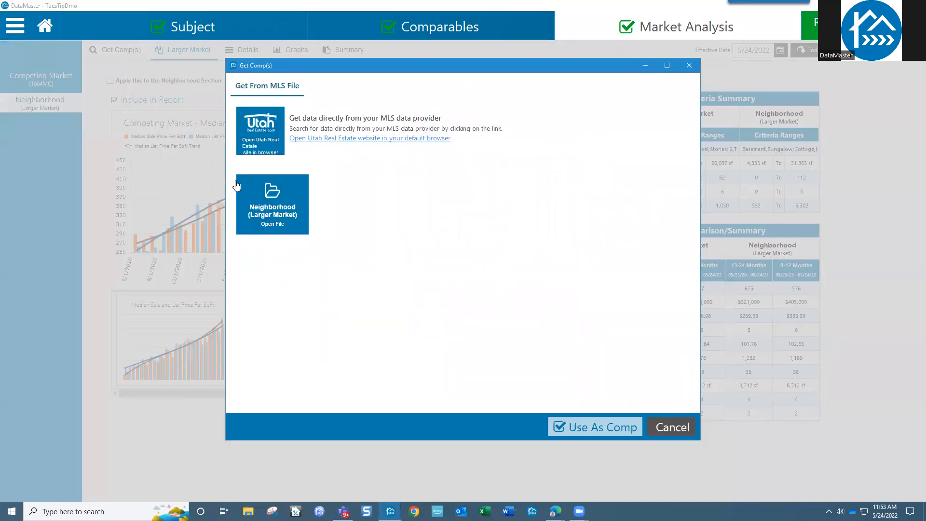
click(271, 209)
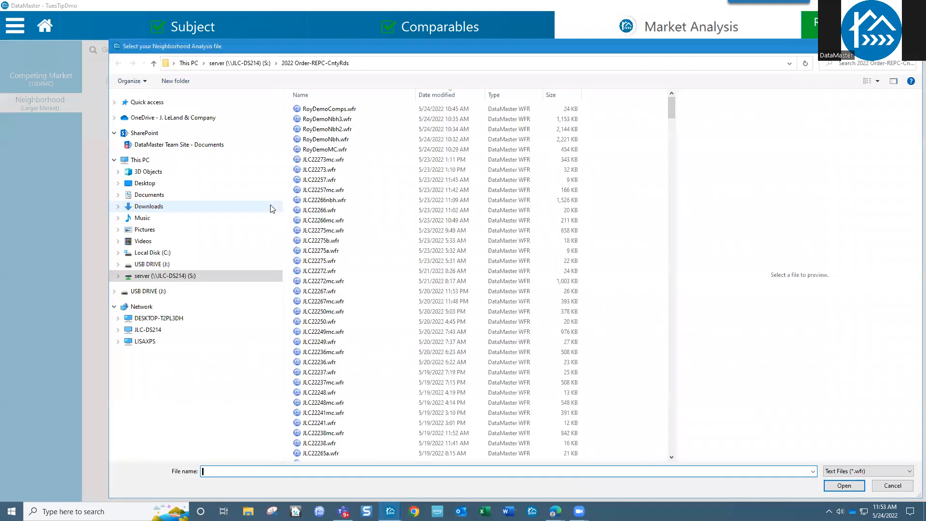
Step: Append RoyDemoNbh3.wfr to the neighborhood data, bringing the Larger Market to 1434 properties
click(341, 119)
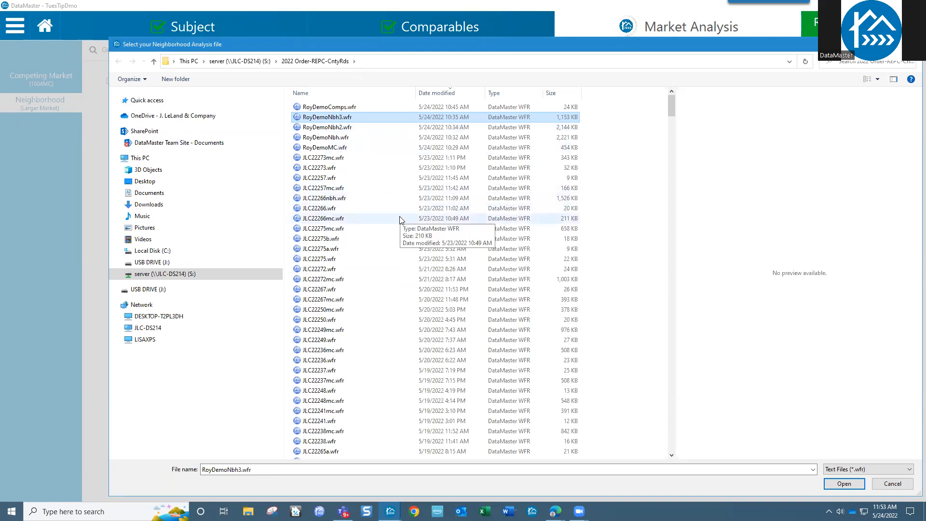
scroll(400, 221, down, 5)
scroll(401, 218, up, 5)
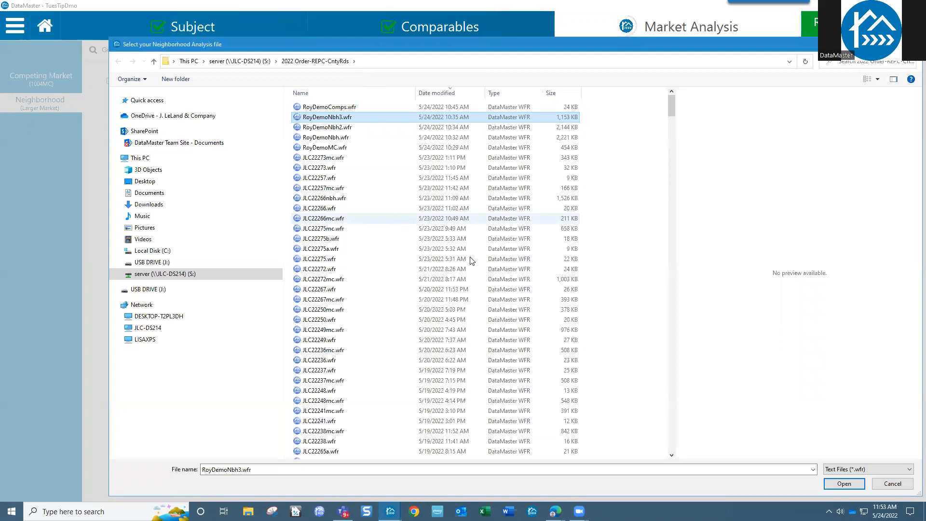
click(897, 485)
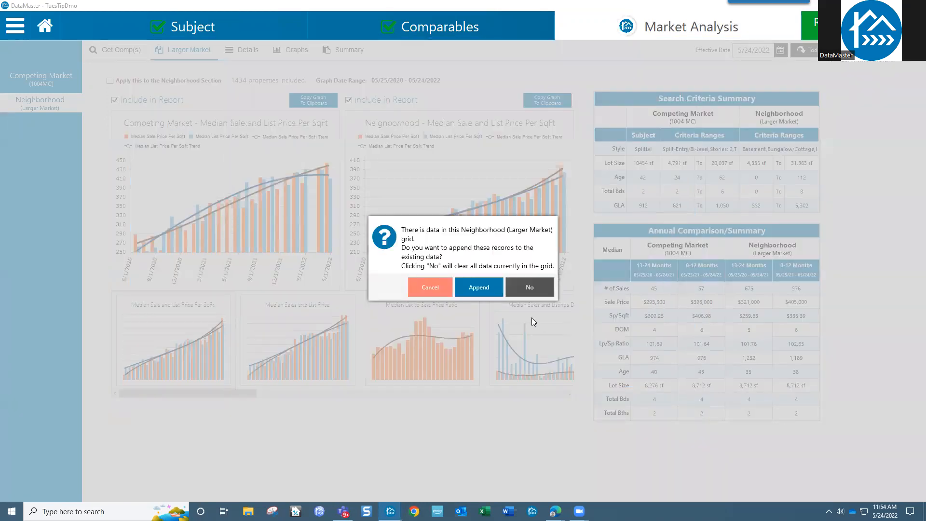
click(491, 292)
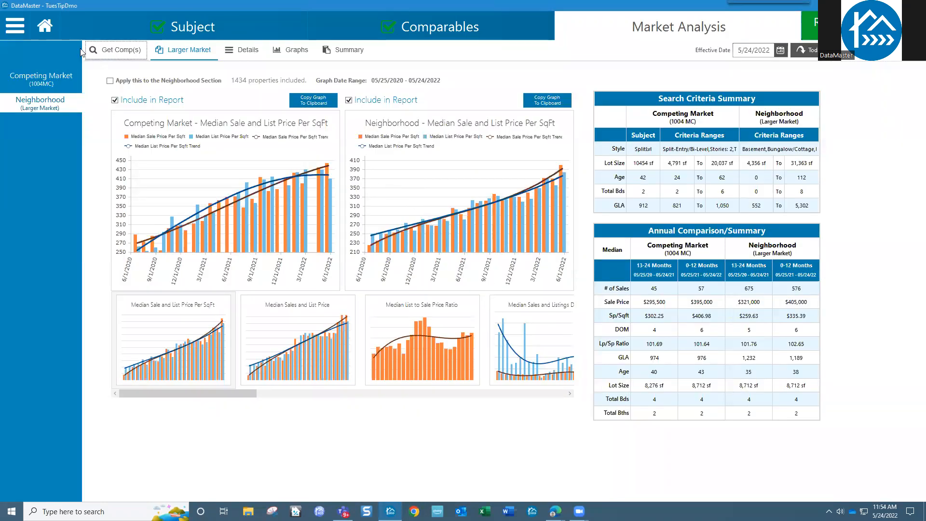
click(15, 28)
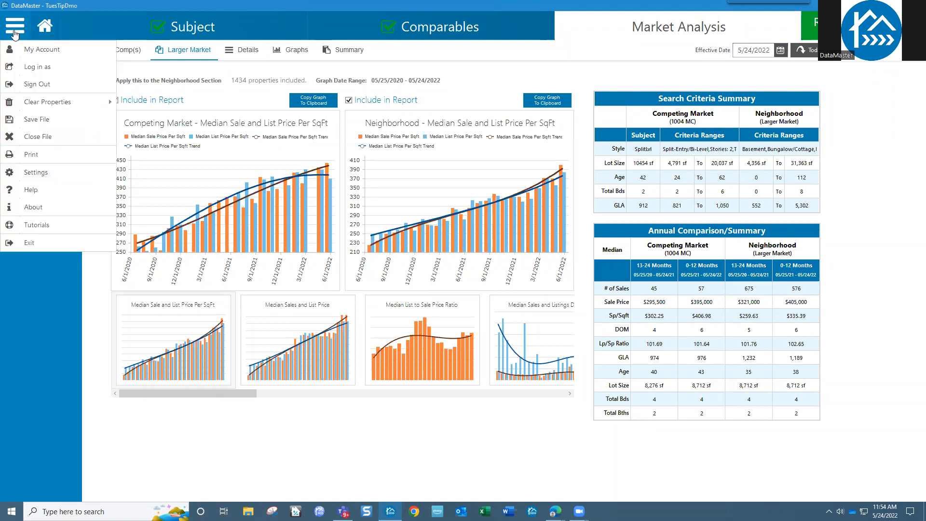
Step: Set the Market Analysis graph range to 36 months and save, spanning 05/25/2019–05/24/2022
click(17, 173)
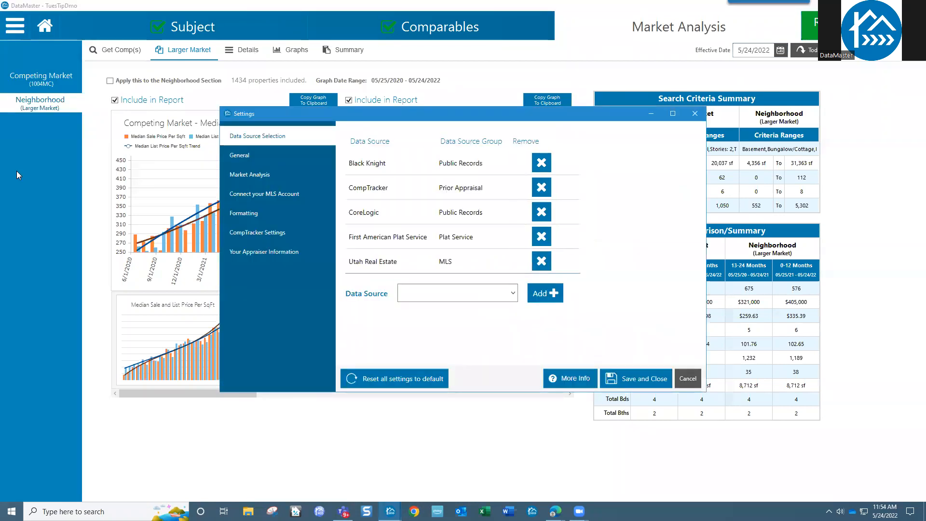
click(254, 177)
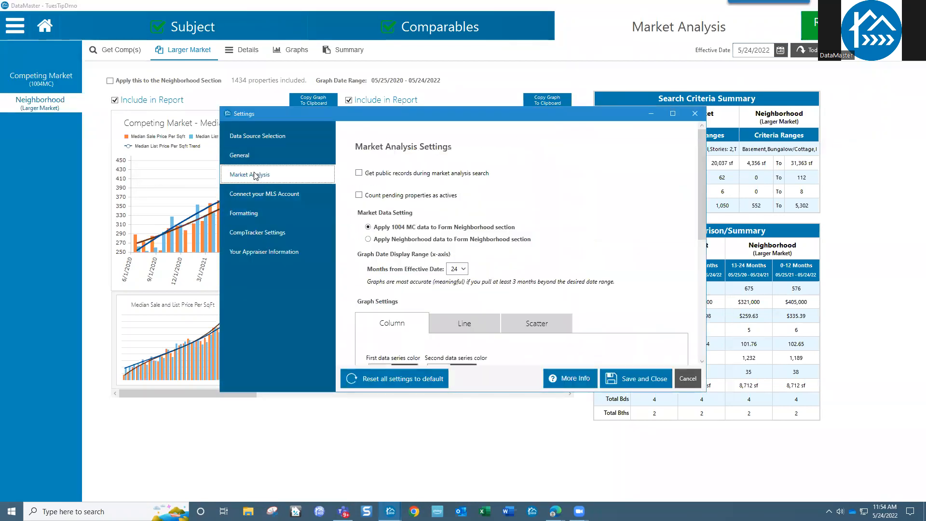
click(454, 271)
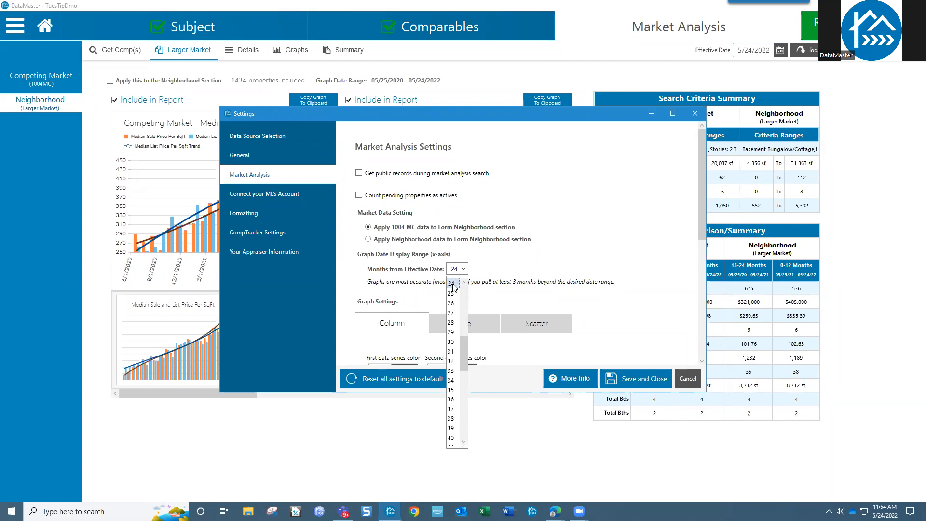
click(455, 399)
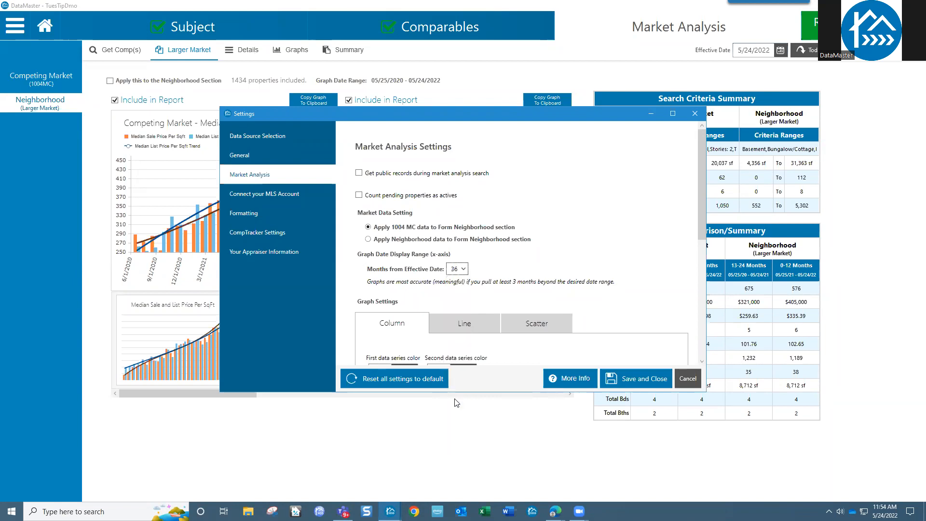
click(643, 384)
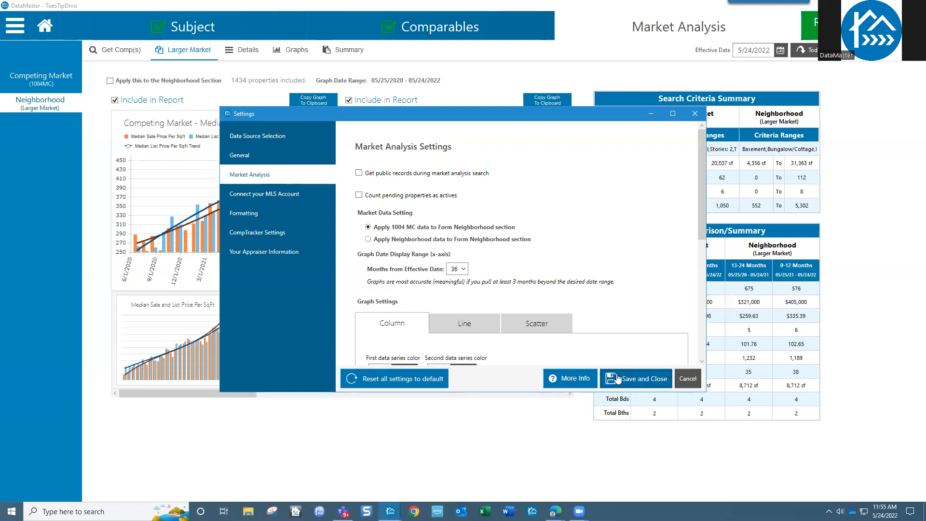
click(618, 380)
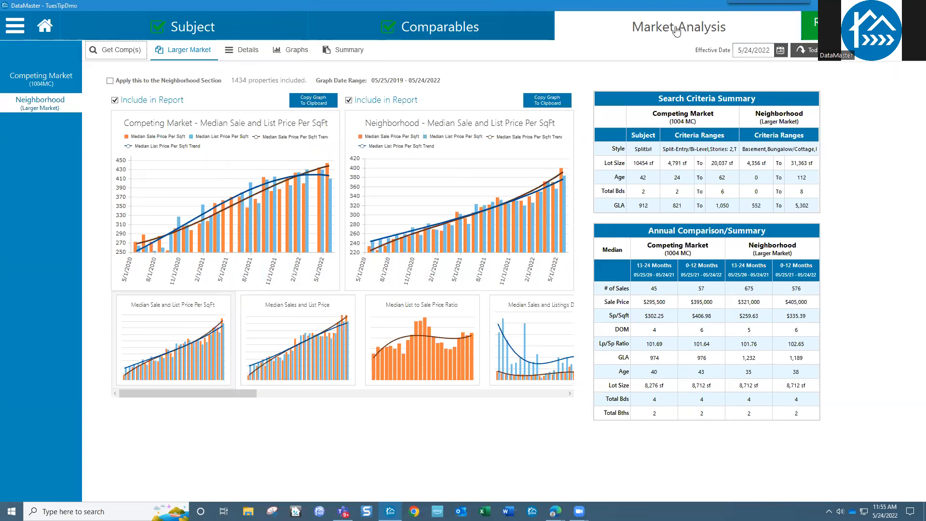
Step: Review the Summary and Graphs tabs, then show the 0–12 month Details table of Roy sales and listings
click(340, 55)
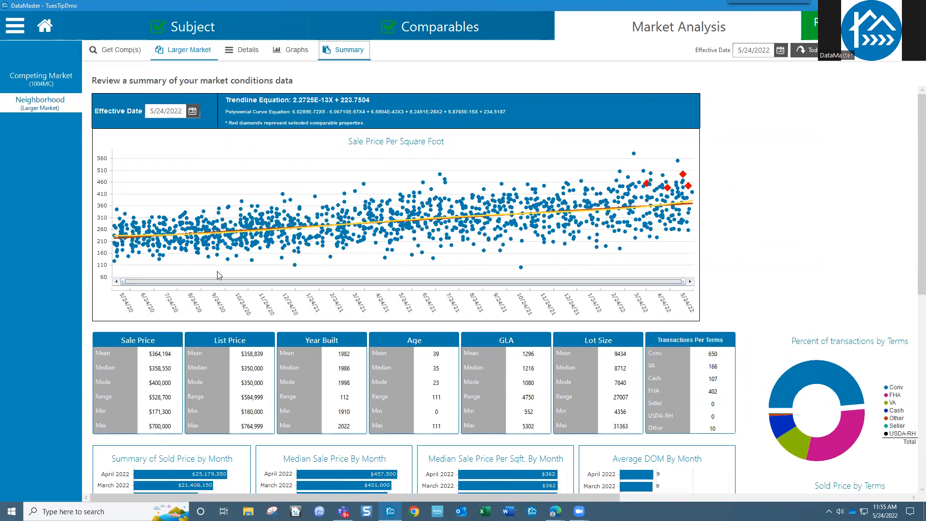
click(296, 57)
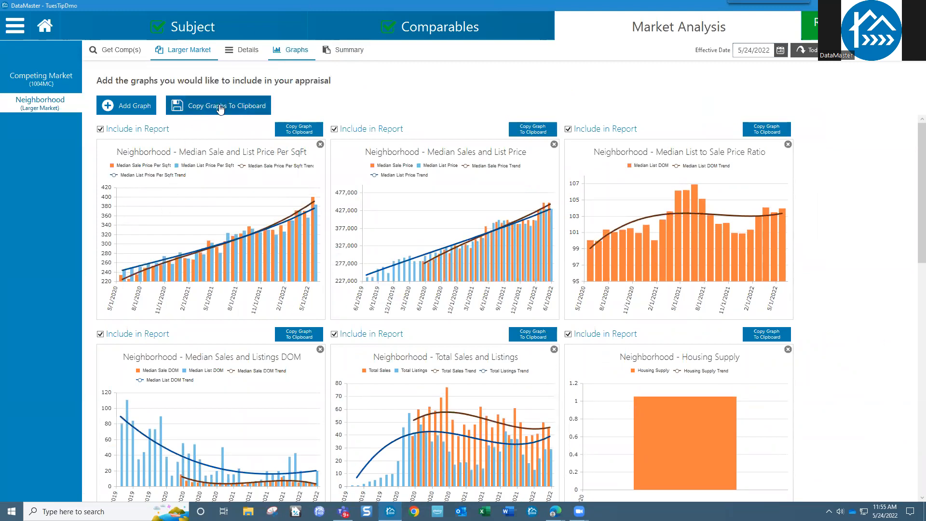
click(247, 55)
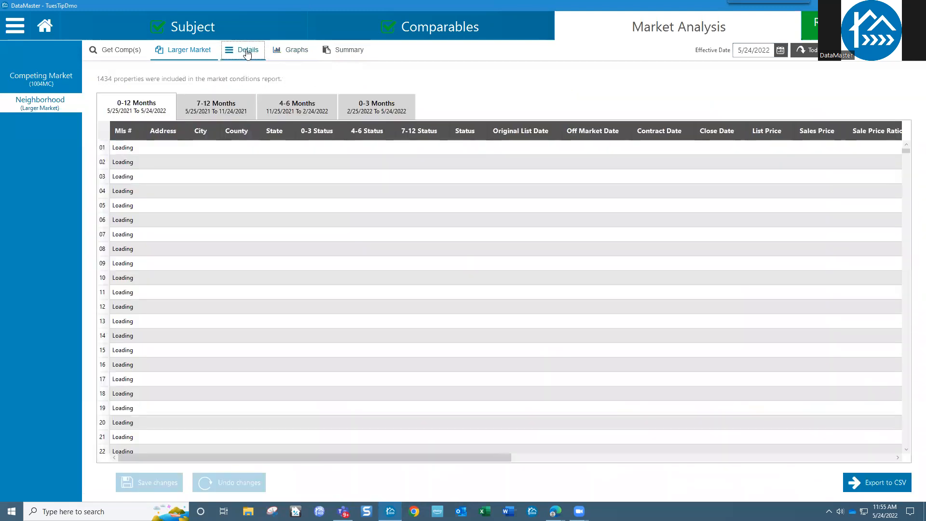
click(20, 31)
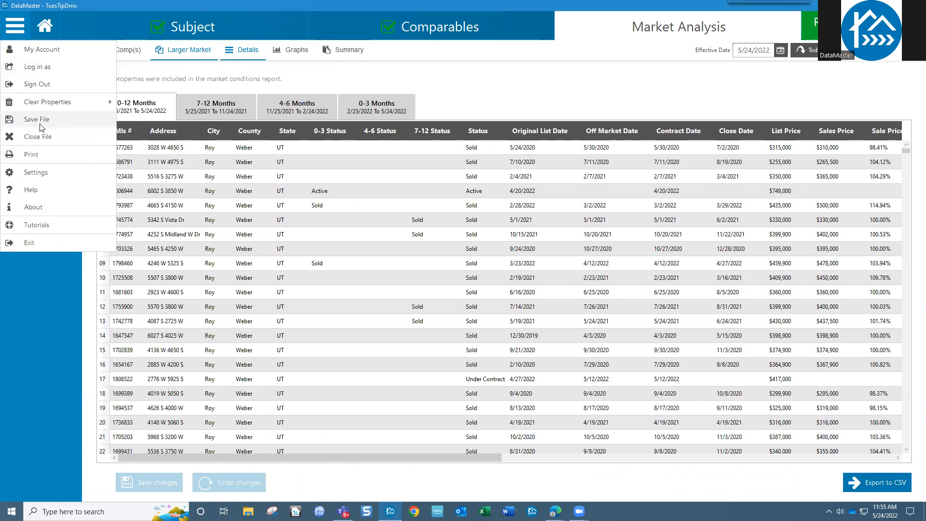
Step: Change Months from Effective Date to 60 in the Market Analysis settings
click(38, 174)
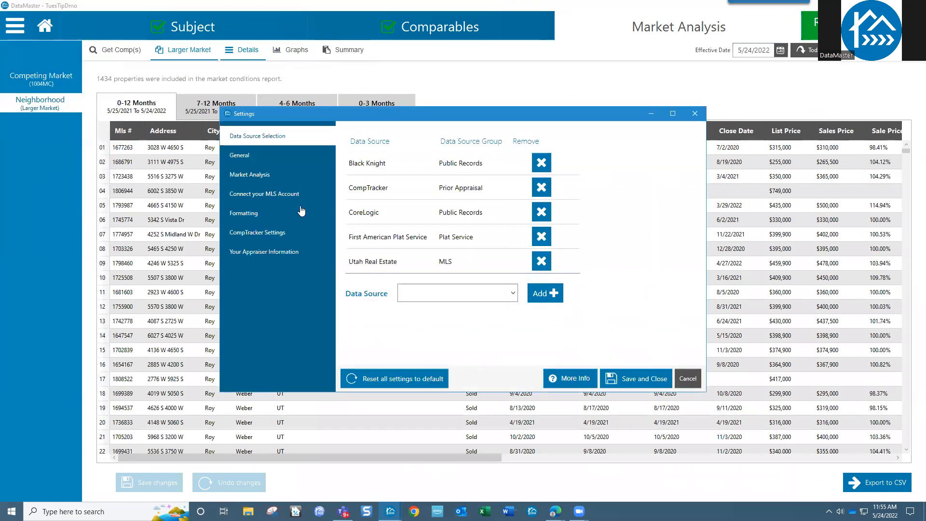
click(250, 175)
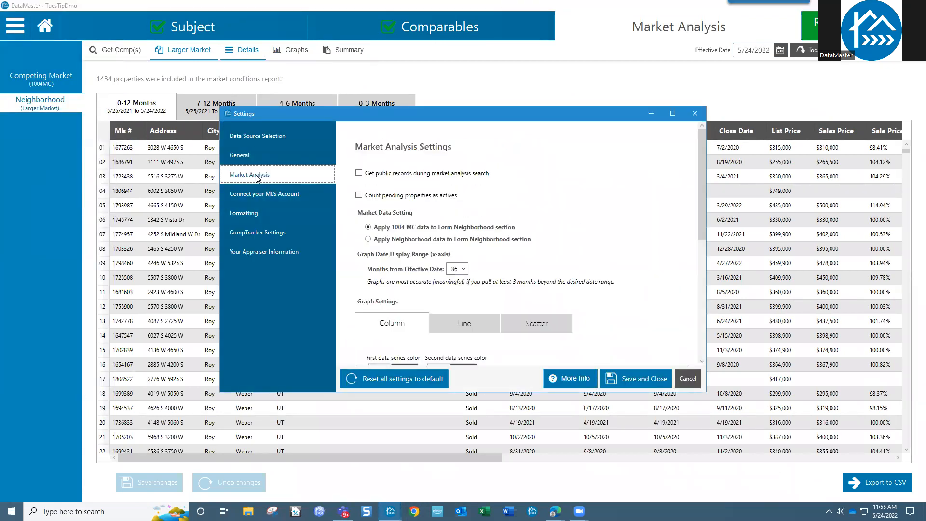
click(460, 269)
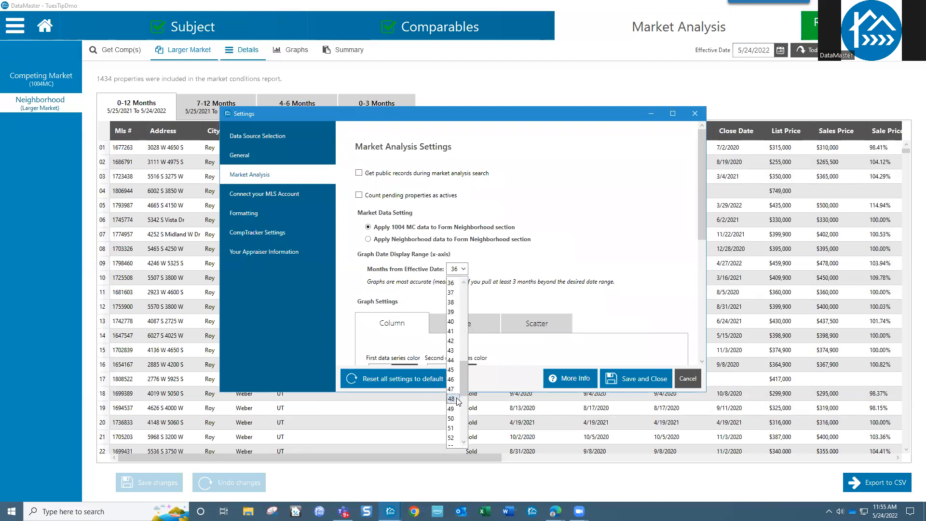
scroll(456, 403, up, 4)
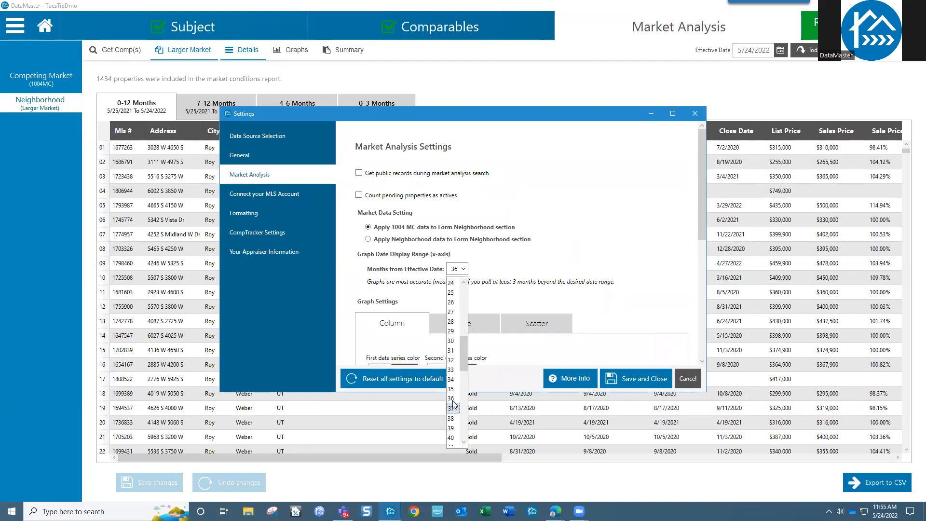
scroll(453, 405, down, 11)
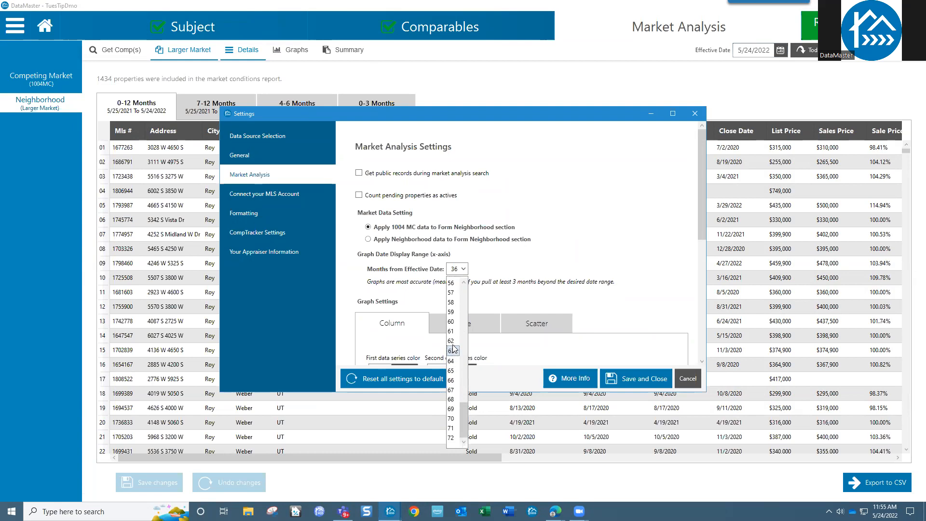
click(453, 322)
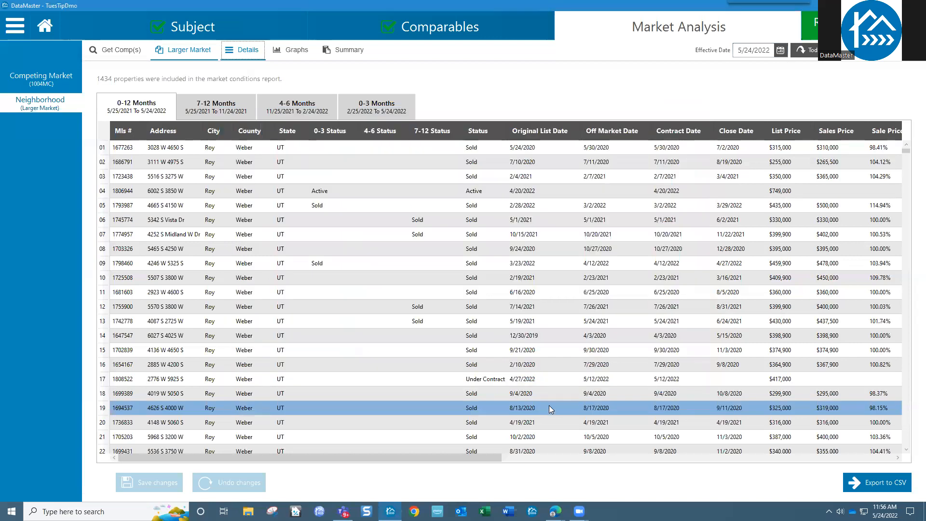
click(781, 51)
Step: Pick 5/16/2022 as the appraisal's effective date
click(758, 115)
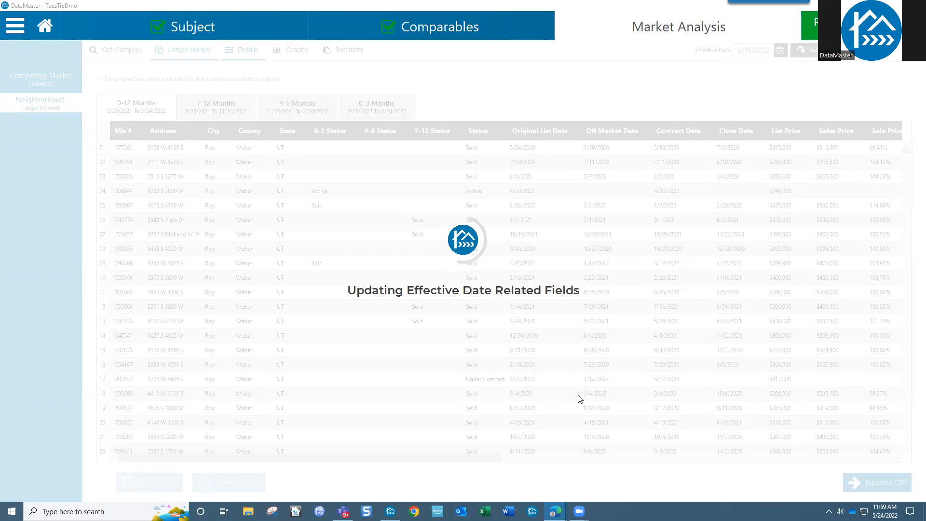
Step: Once recalculation finishes, show the Neighborhood Graphs with periods ending 5/16/2022
mouse_move(555, 511)
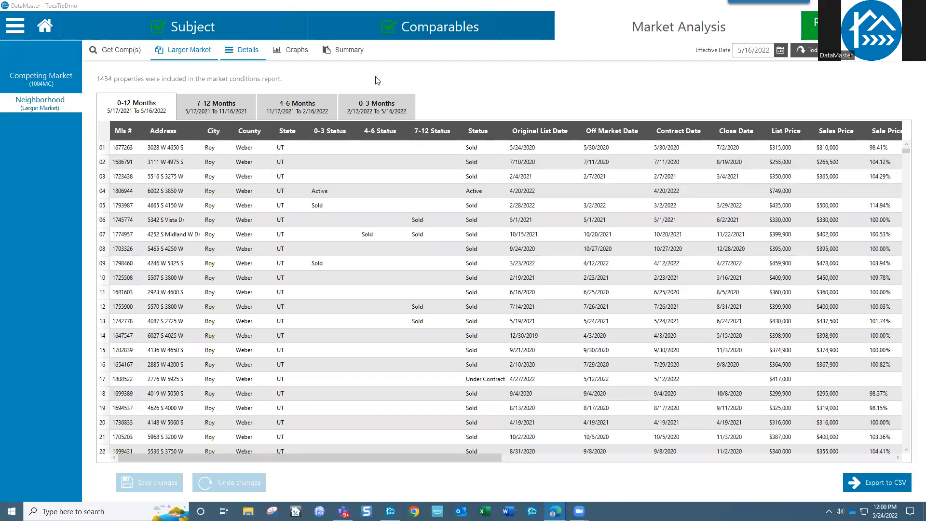
click(296, 51)
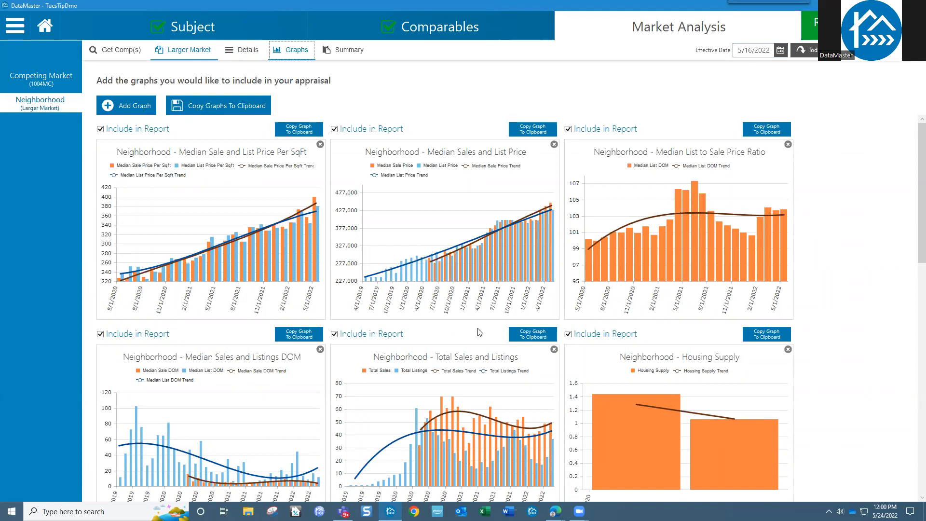
Step: Scroll through the charts, then return to the Larger Market page graphed 05/17/2017–05/16/2022
click(450, 429)
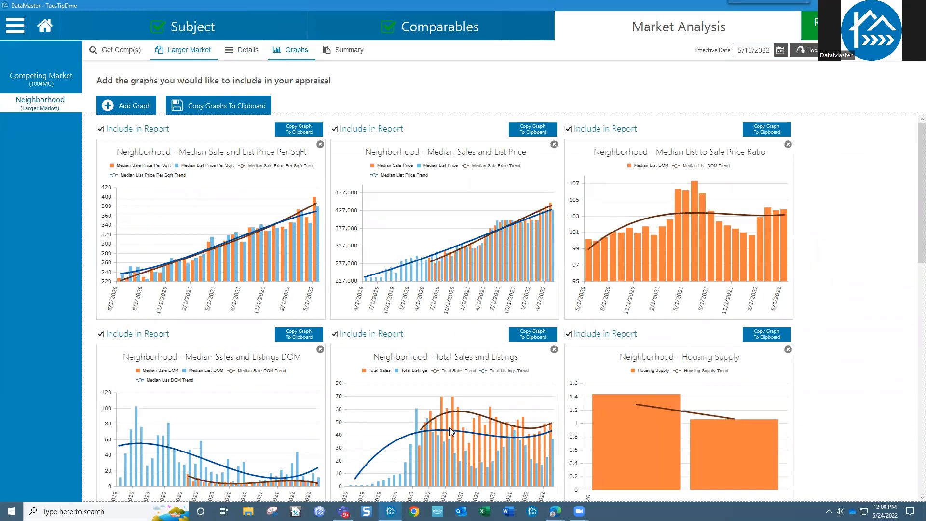
scroll(448, 432, down, 10)
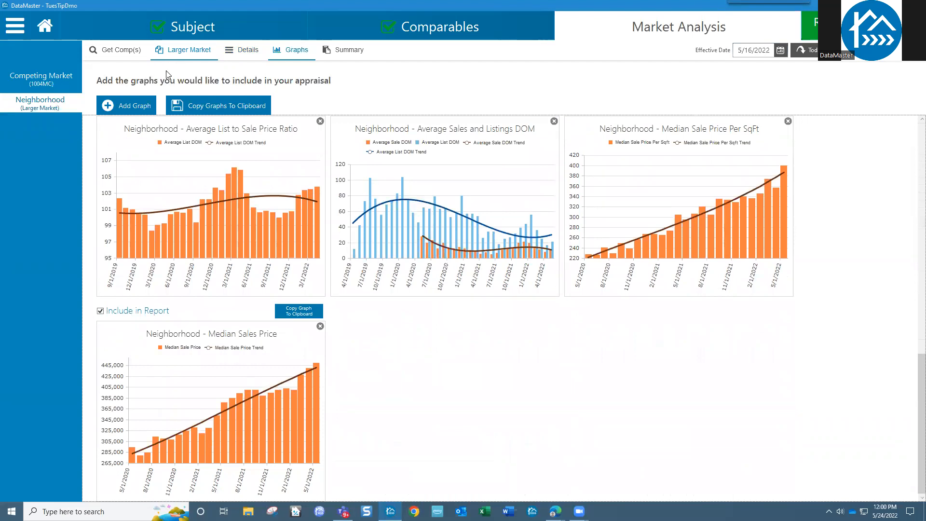
click(192, 51)
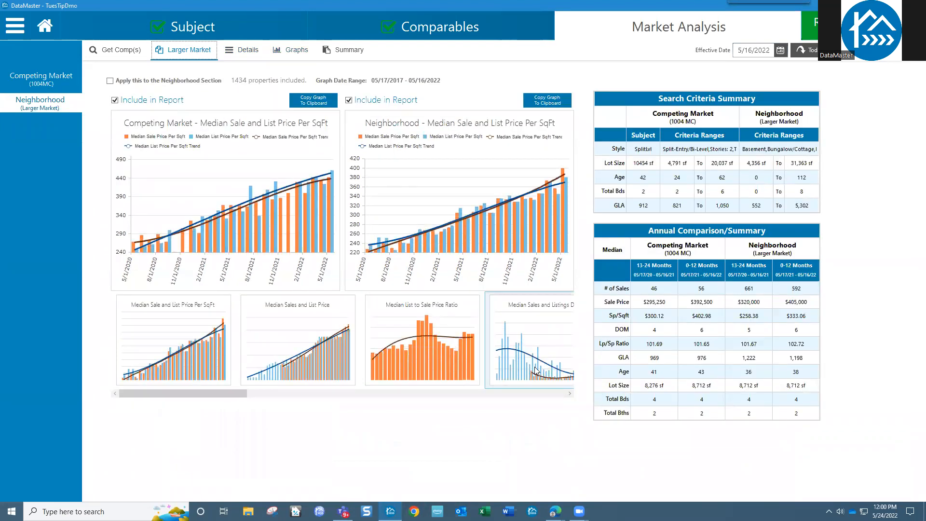
Step: Chart median sales and list price for both markets, then open the Competing Market (1004MC) page
click(536, 370)
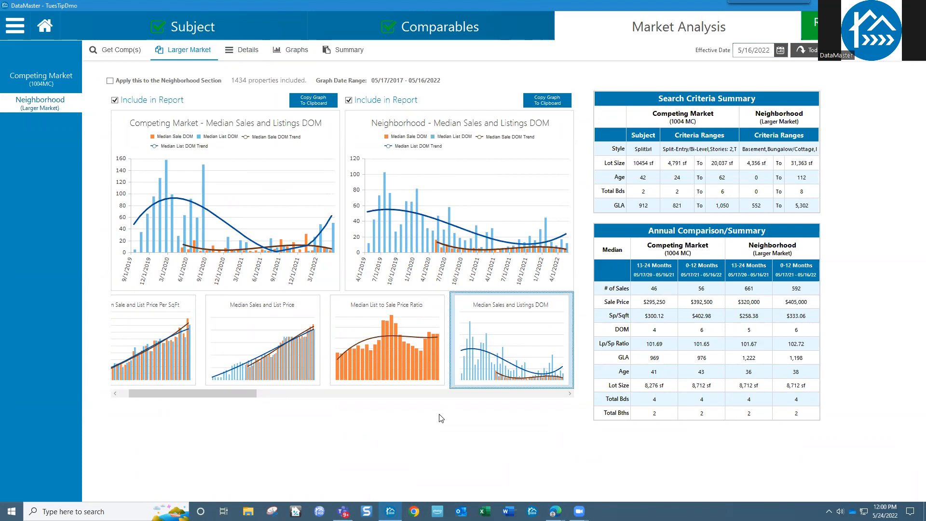
click(236, 361)
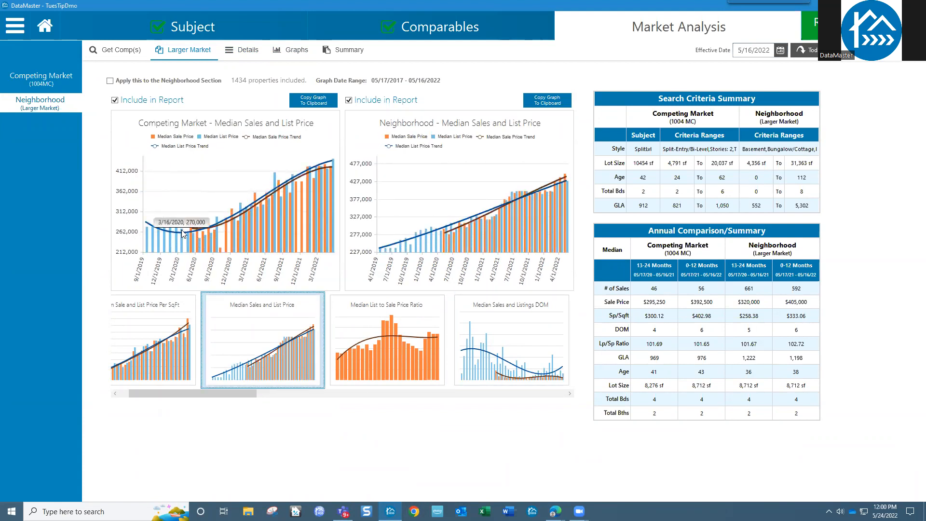
click(41, 82)
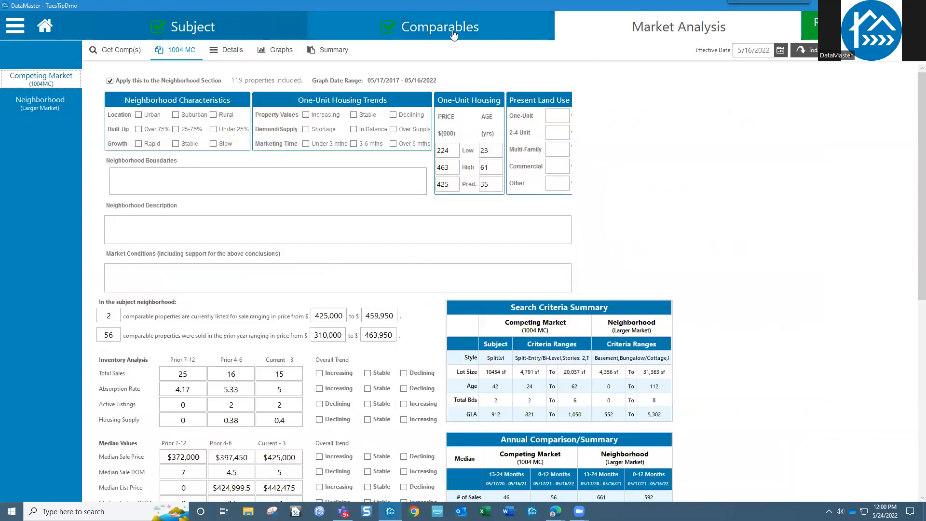
Step: Check the competing market Graphs and Summary, then show the Comparables grid with six comps
click(275, 51)
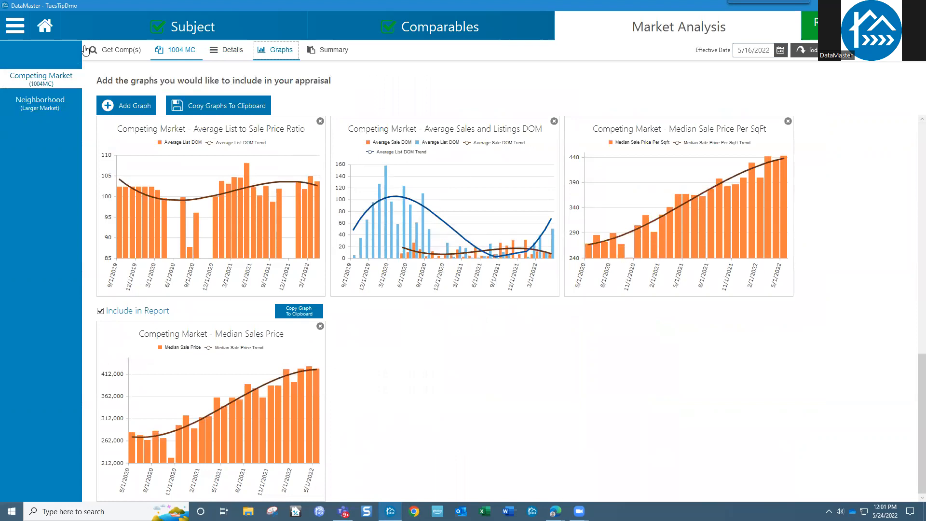
click(316, 54)
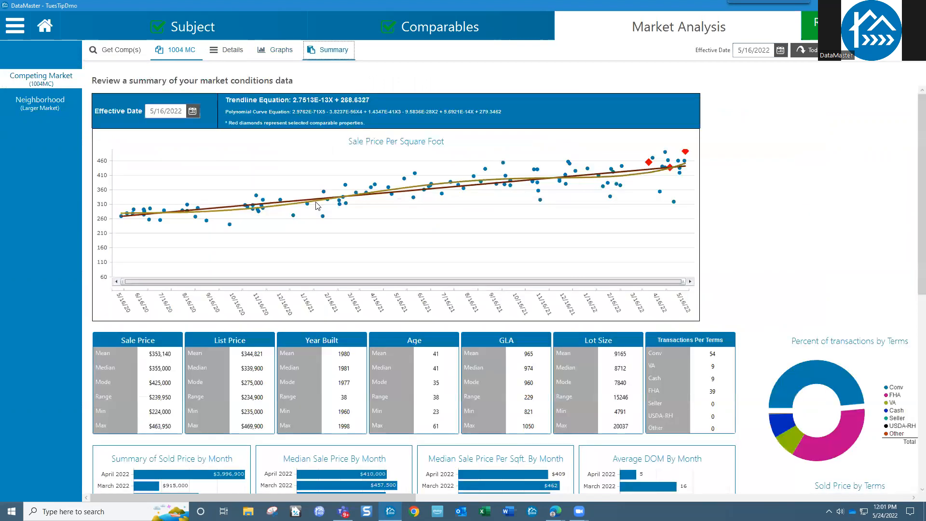
click(478, 33)
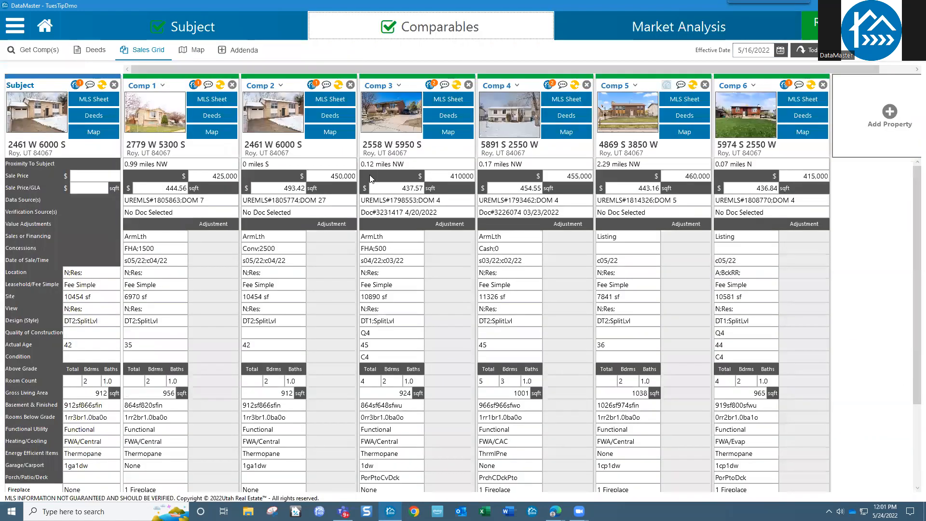